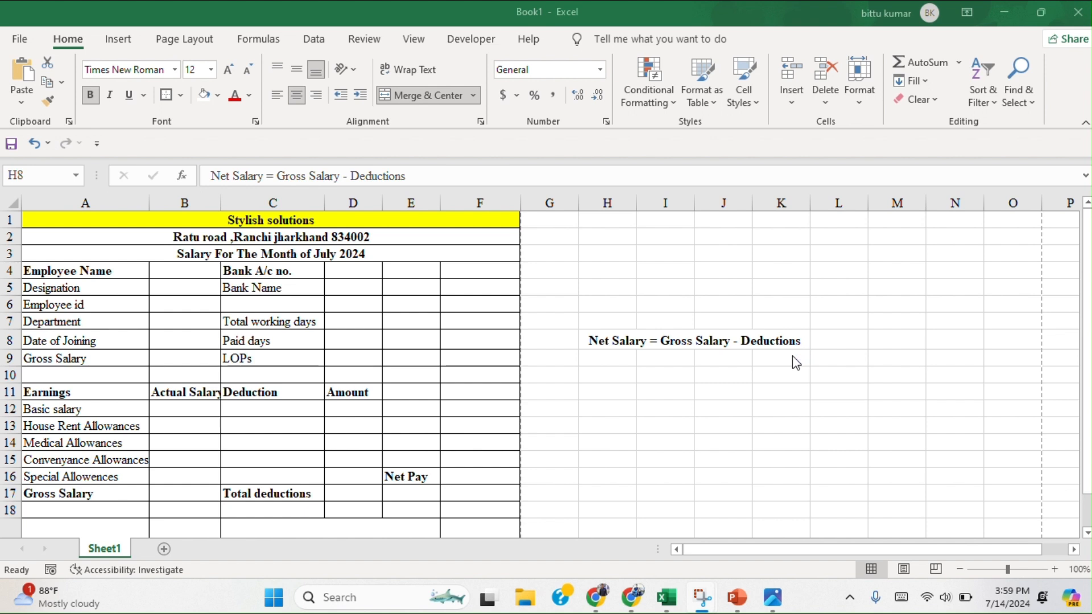
# Examine the salary slip layout on Sheet1, from the company header down to the signature row.
pyautogui.scroll(-20, 324, 500)
pyautogui.scroll(20, 324, 500)
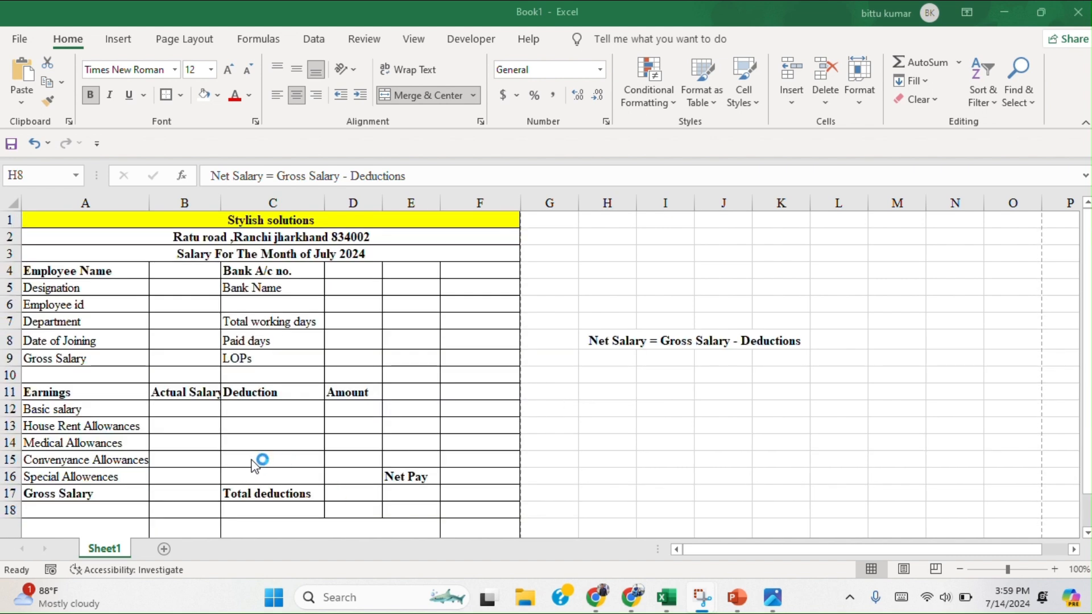
pyautogui.click(1089, 490)
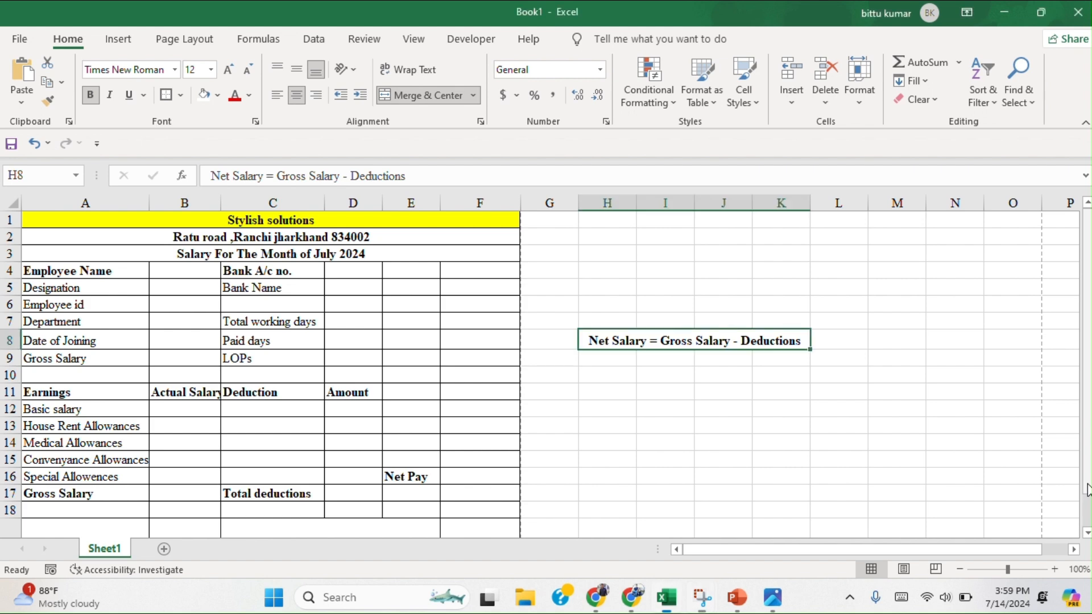
pyautogui.click(1089, 533)
pyautogui.click(1089, 534)
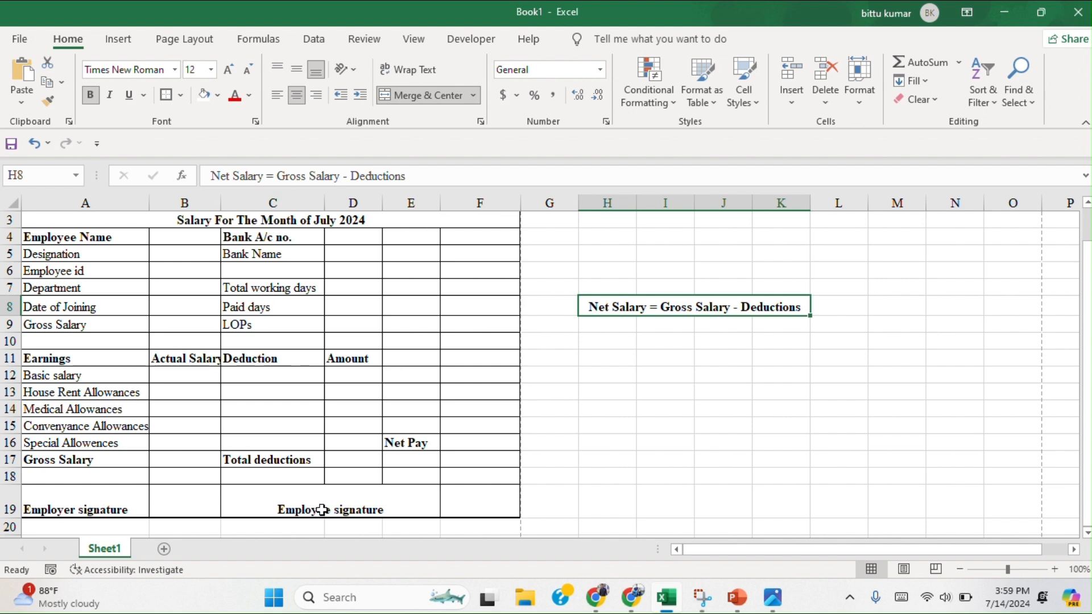
pyautogui.scroll(1, 342, 511)
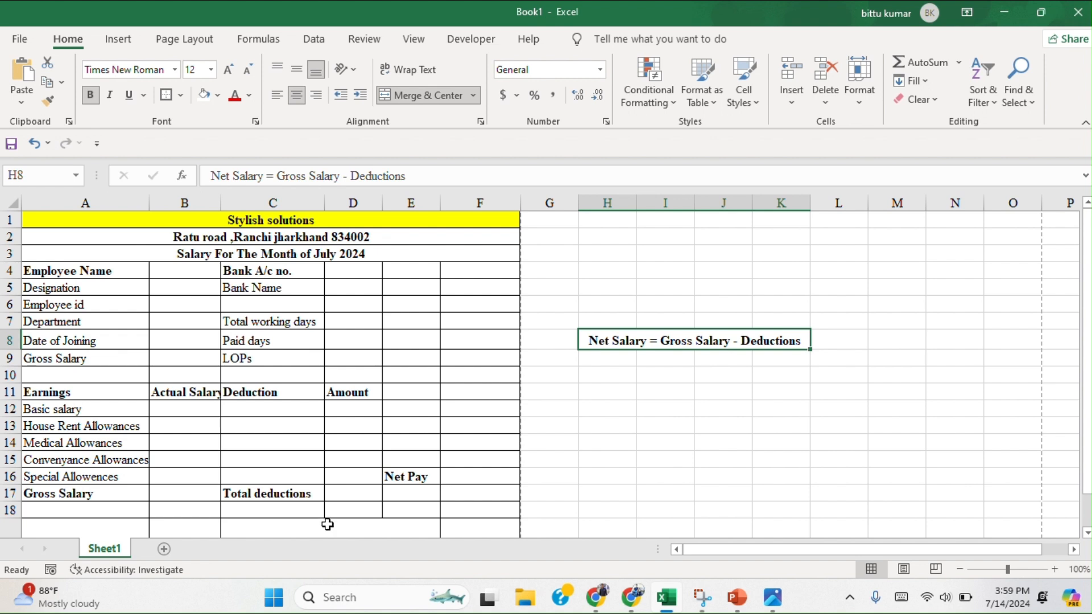
# Add a new worksheet and merge and center cells B1:H1 for the company heading.
pyautogui.click(166, 551)
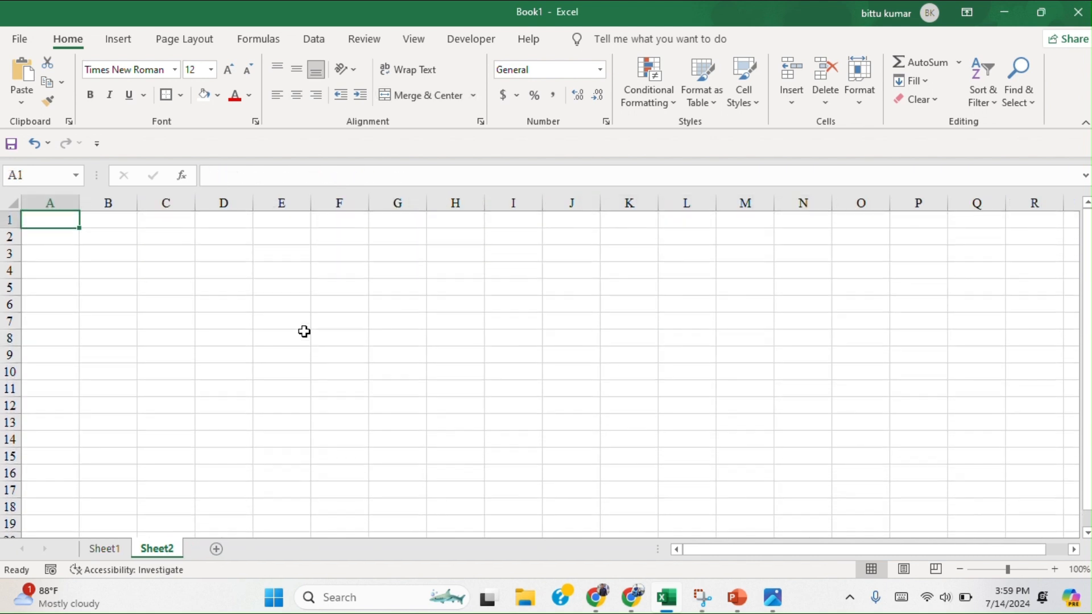
pyautogui.click(124, 220)
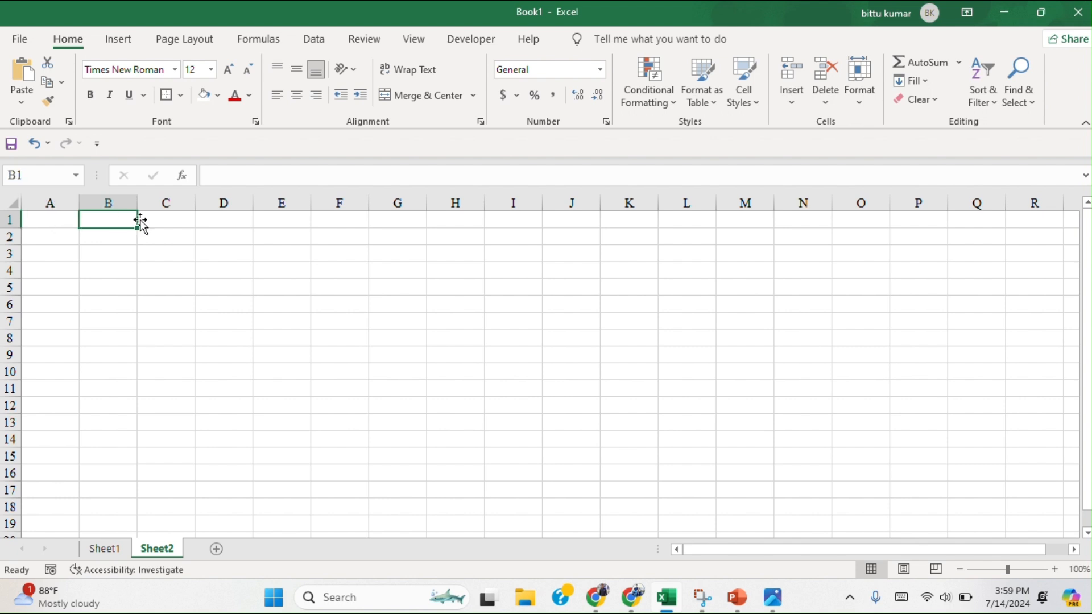
pyautogui.moveTo(132, 220); pyautogui.dragTo(448, 222)
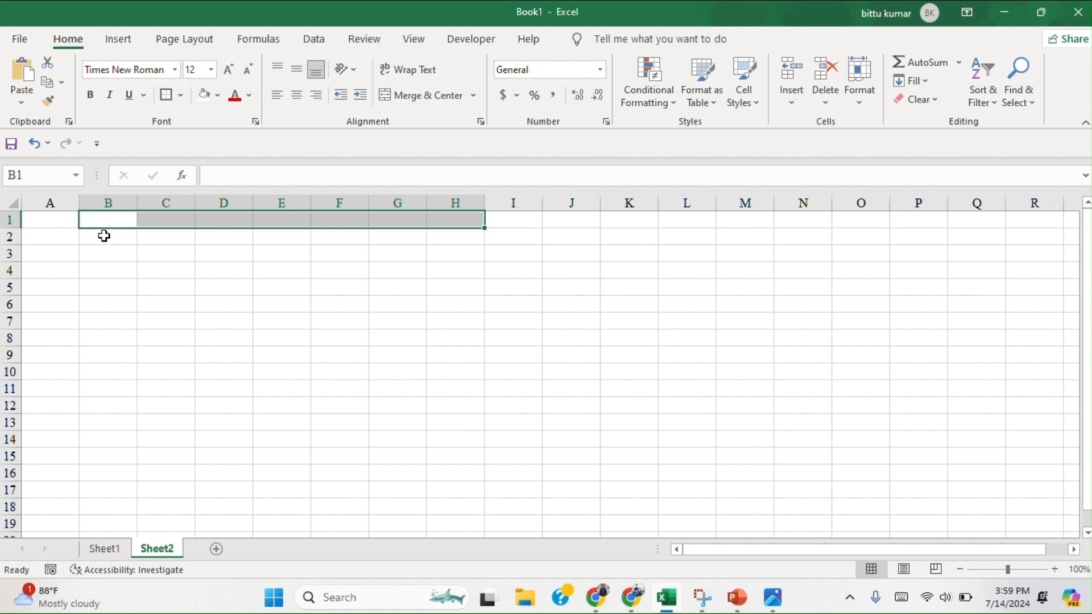
pyautogui.click(421, 96)
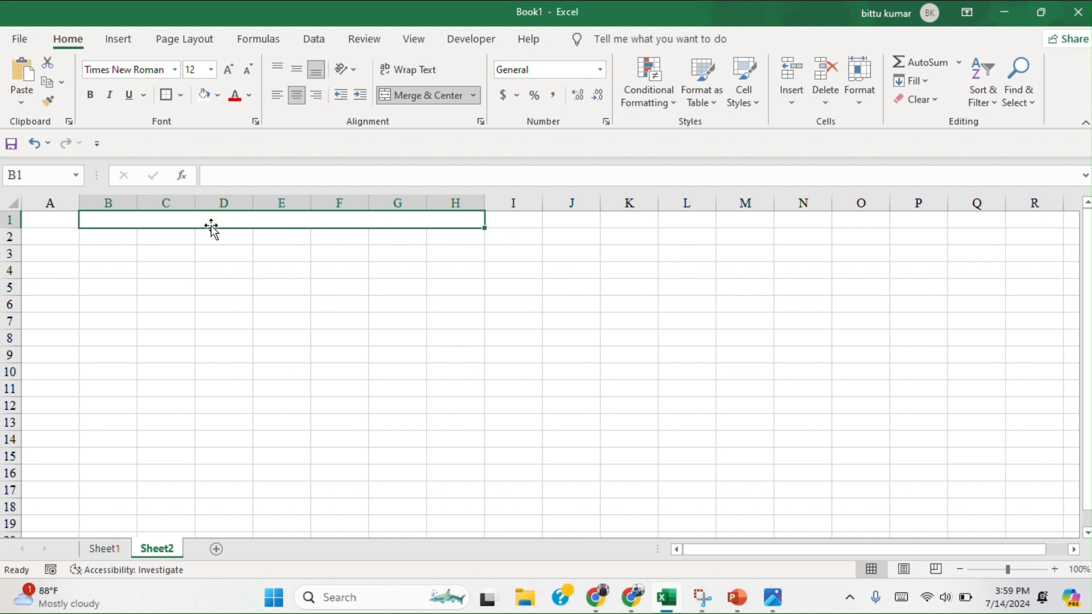
# Enter the company name "Stylish solutions" in the merged heading cell of row 1.
pyautogui.write('S')
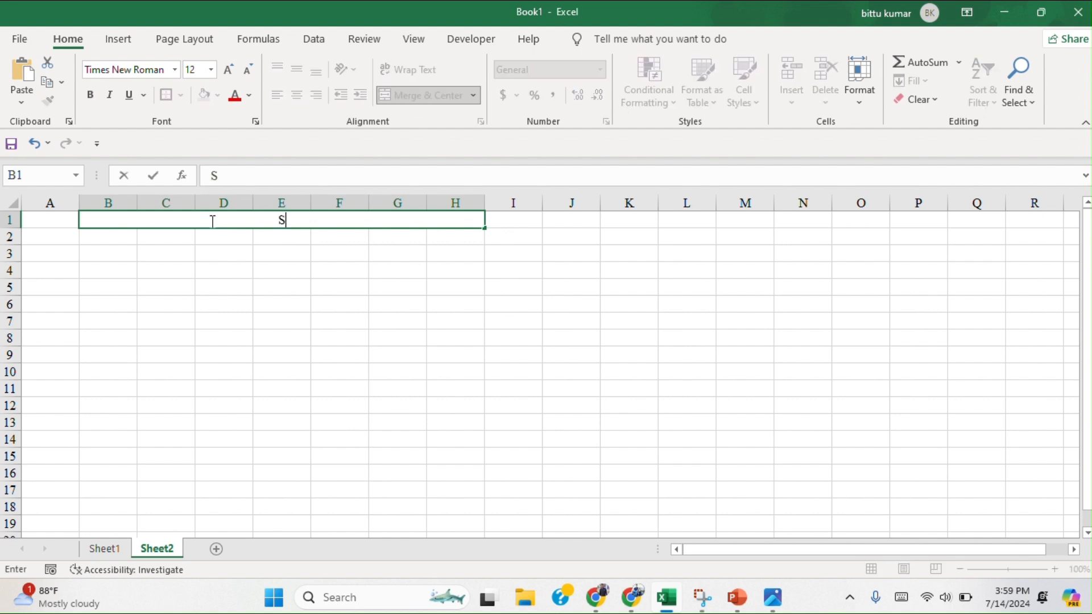
pyautogui.write('tylish solutions')
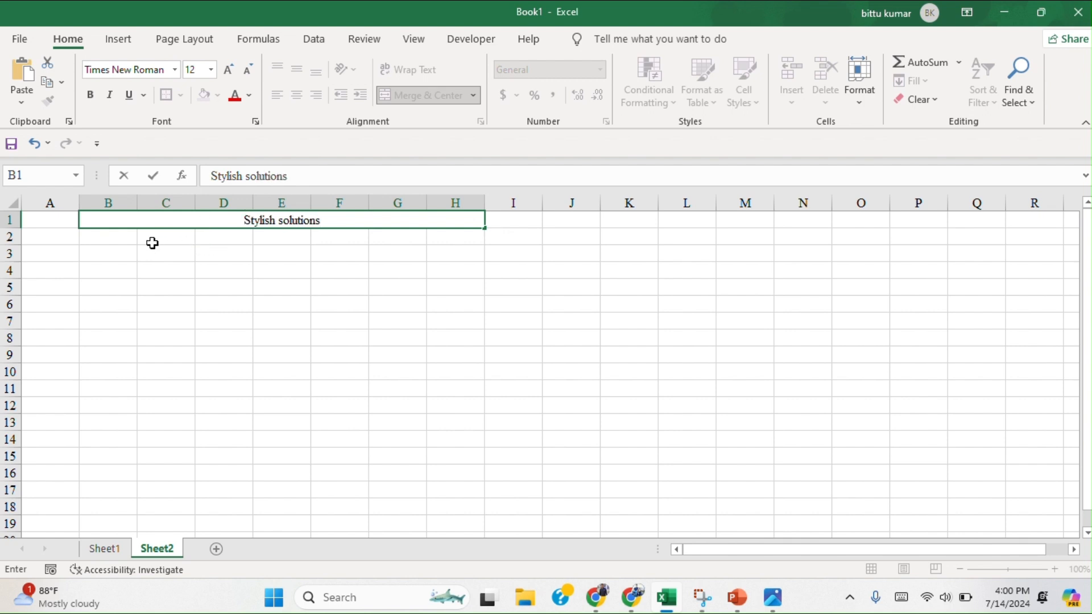
pyautogui.click(123, 238)
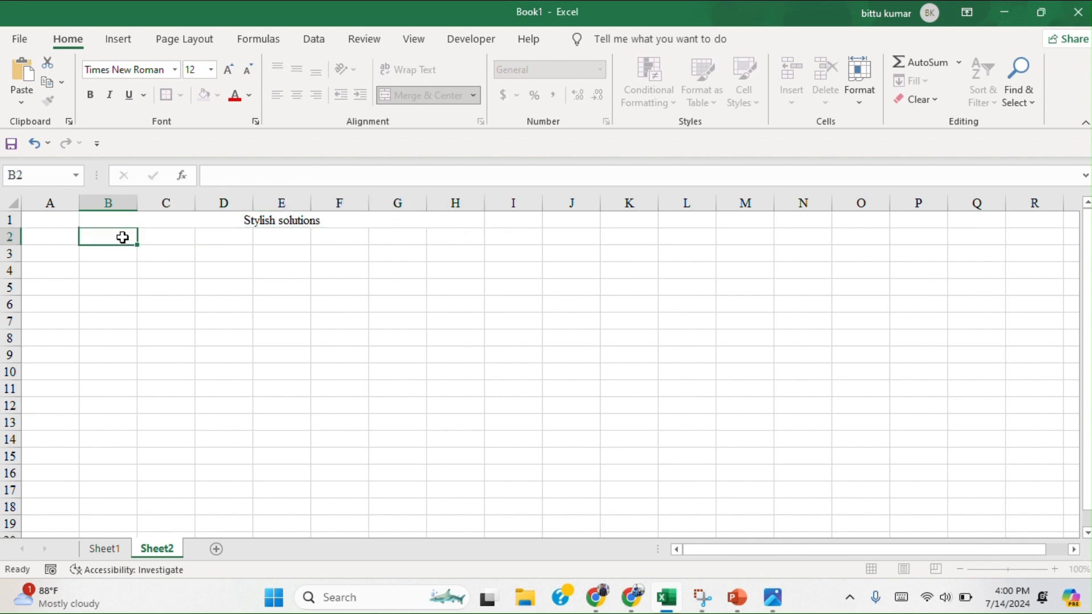
pyautogui.click(265, 220)
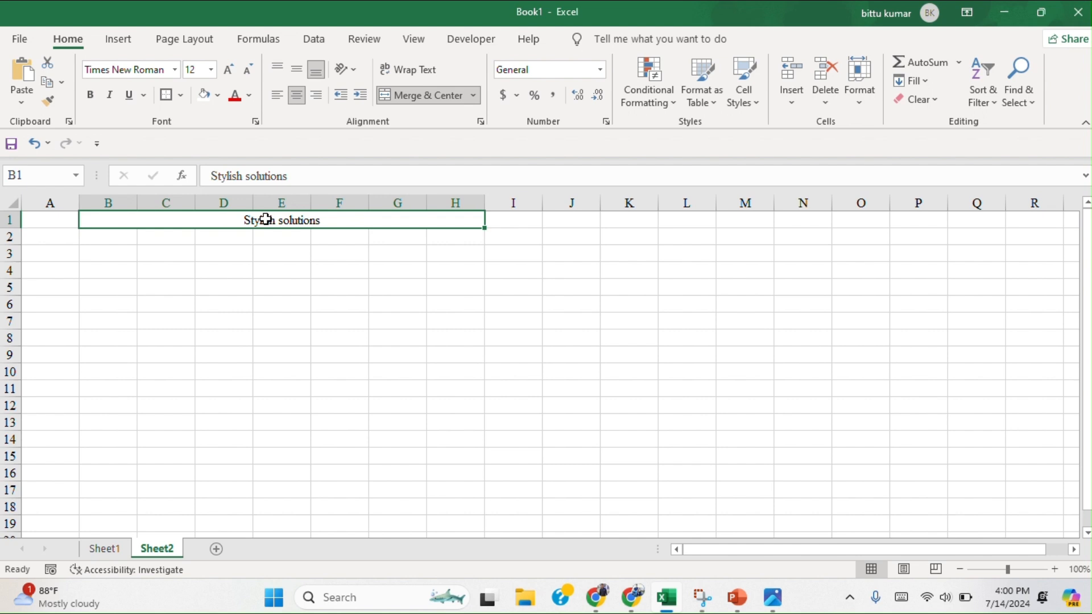
# Merge cells B2:H3 across so that rows 2 and 3 each become one wide cell.
pyautogui.click(101, 237)
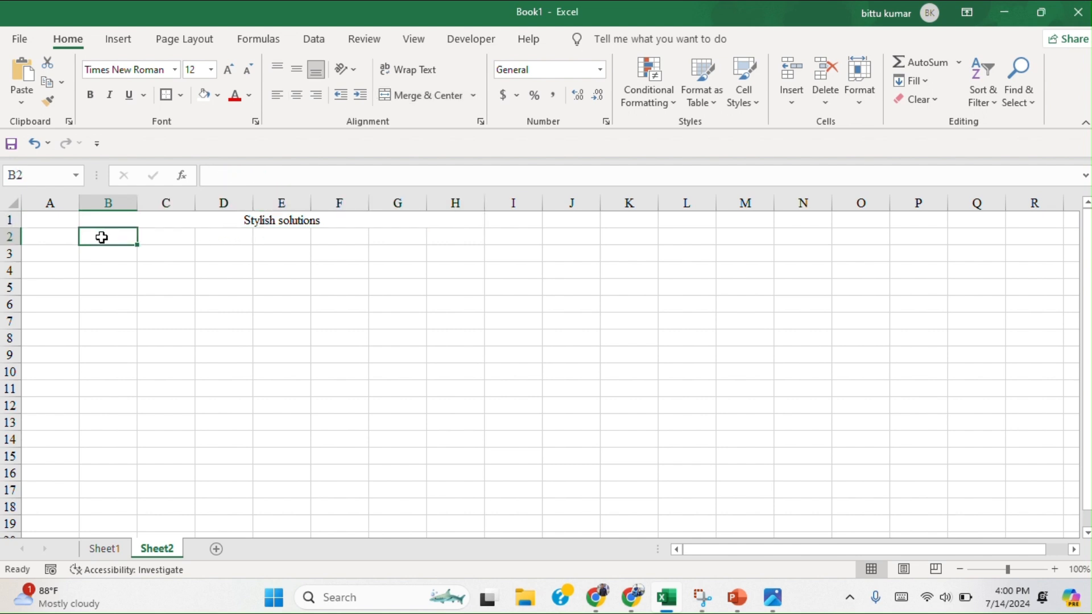
pyautogui.moveTo(129, 236); pyautogui.dragTo(442, 263)
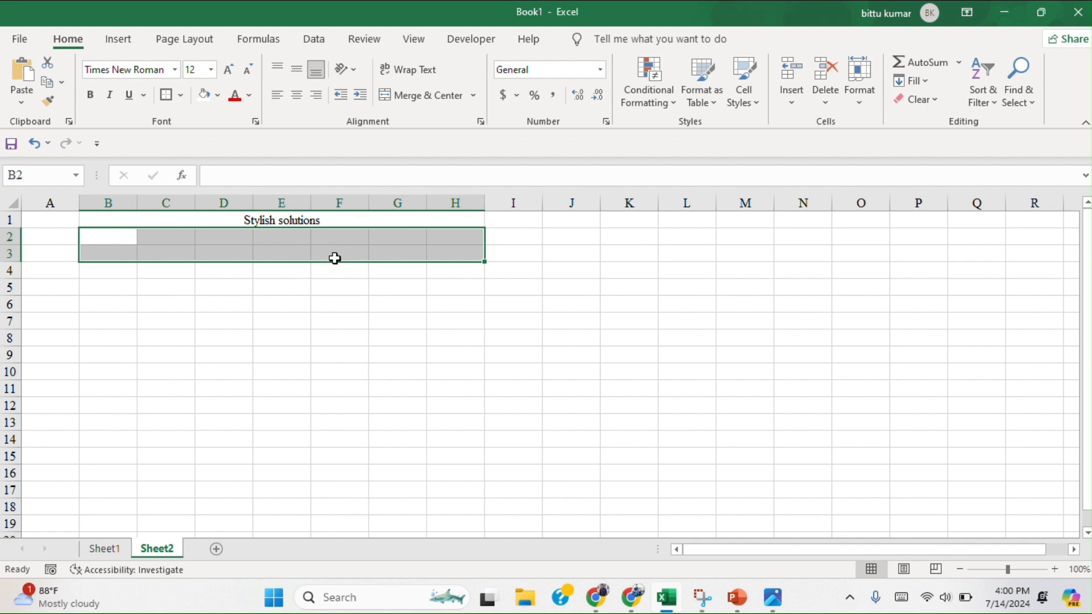
pyautogui.click(472, 98)
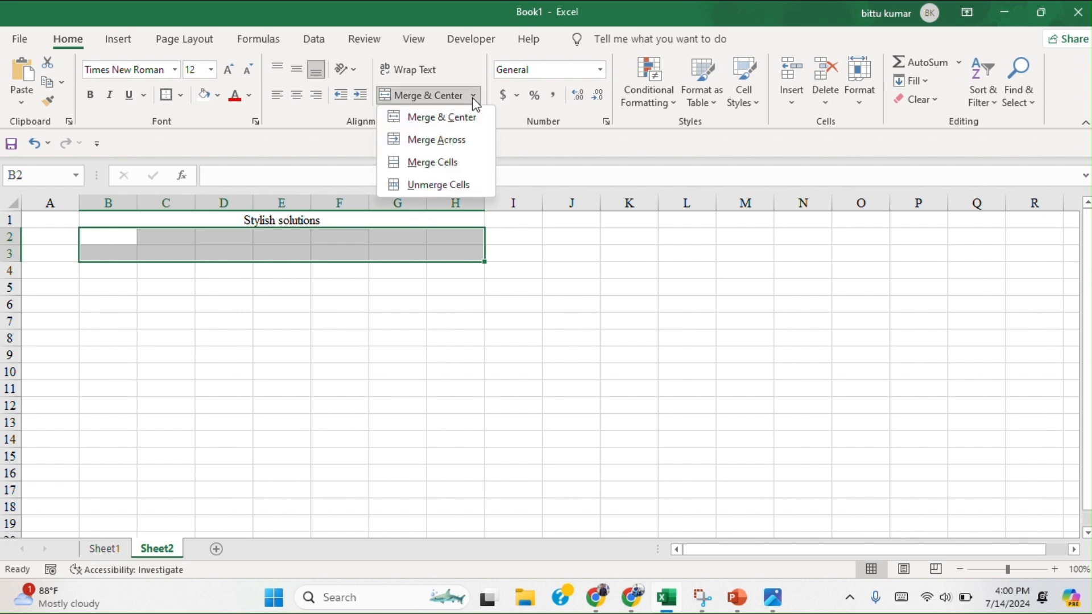
pyautogui.click(461, 146)
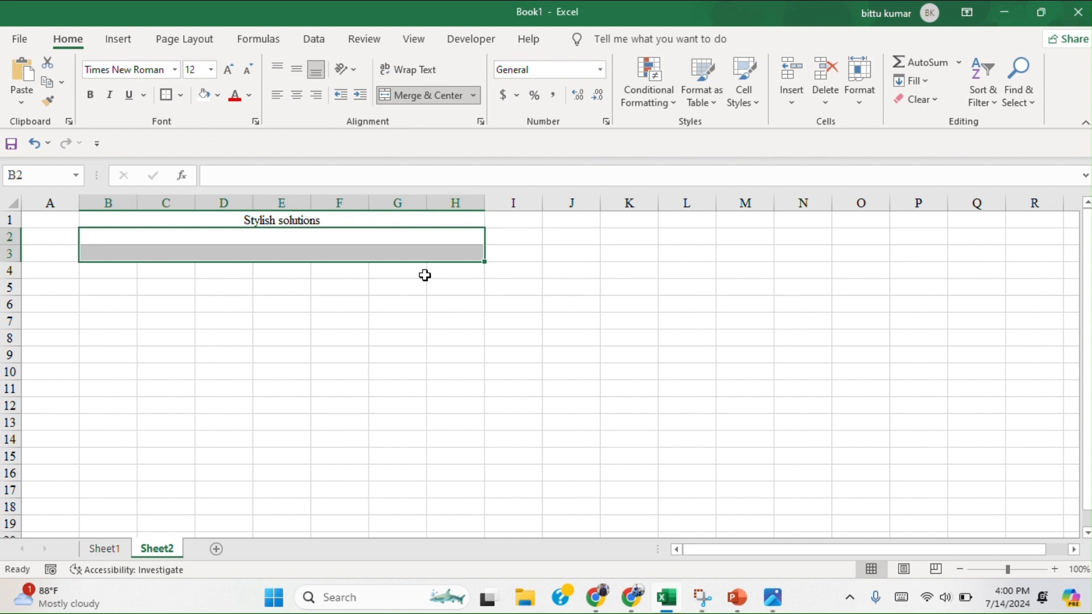
pyautogui.click(200, 288)
# Enter the company's postal address in the merged cell of row 2.
pyautogui.click(164, 235)
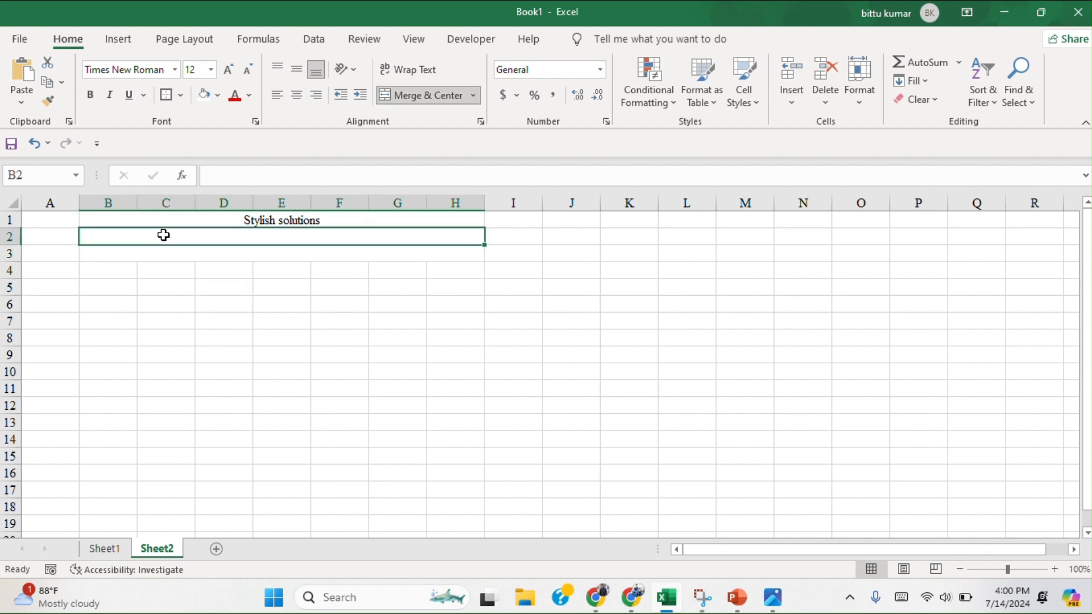
pyautogui.write('R')
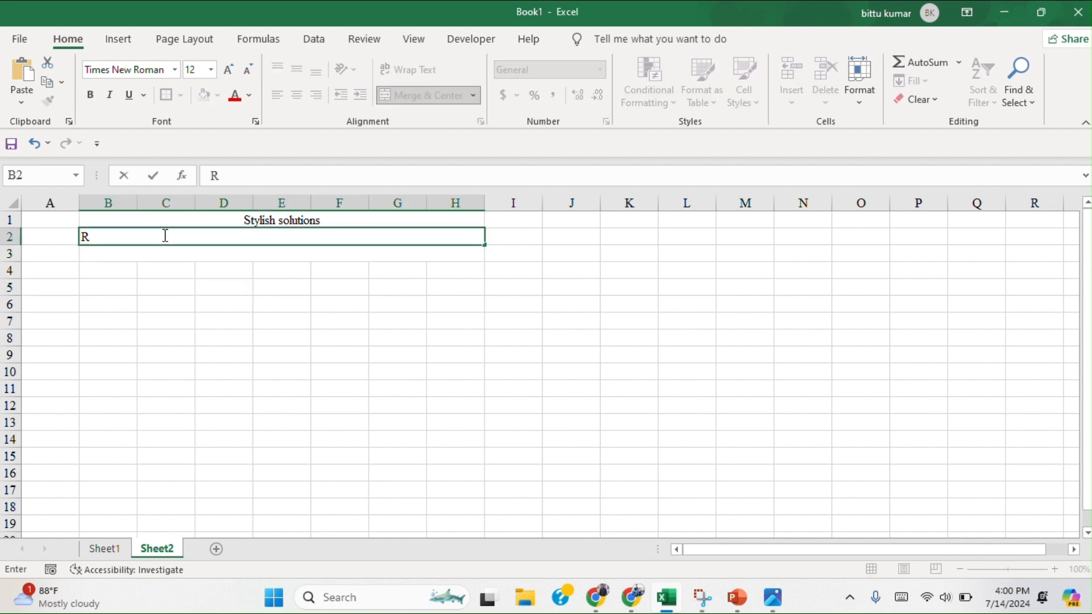
pyautogui.write('atu road,R')
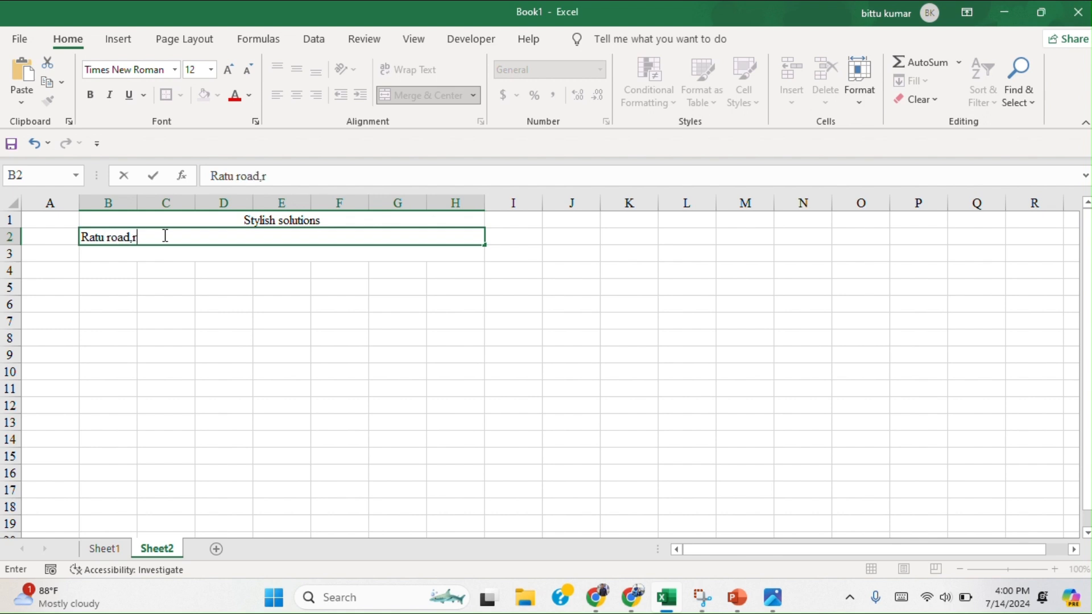
pyautogui.write('anchi jhar')
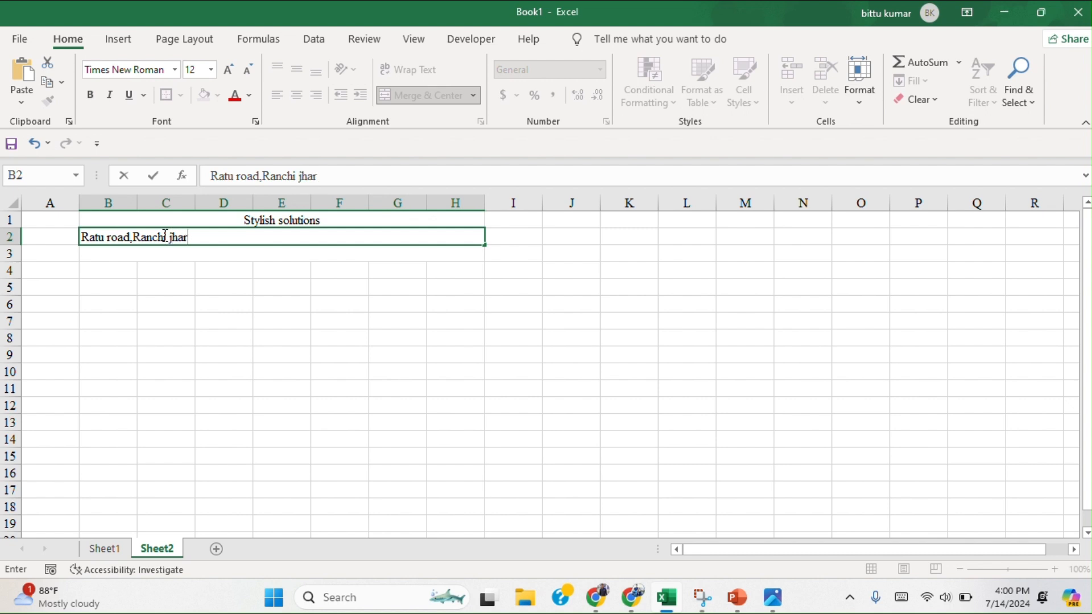
pyautogui.write('khand 834002')
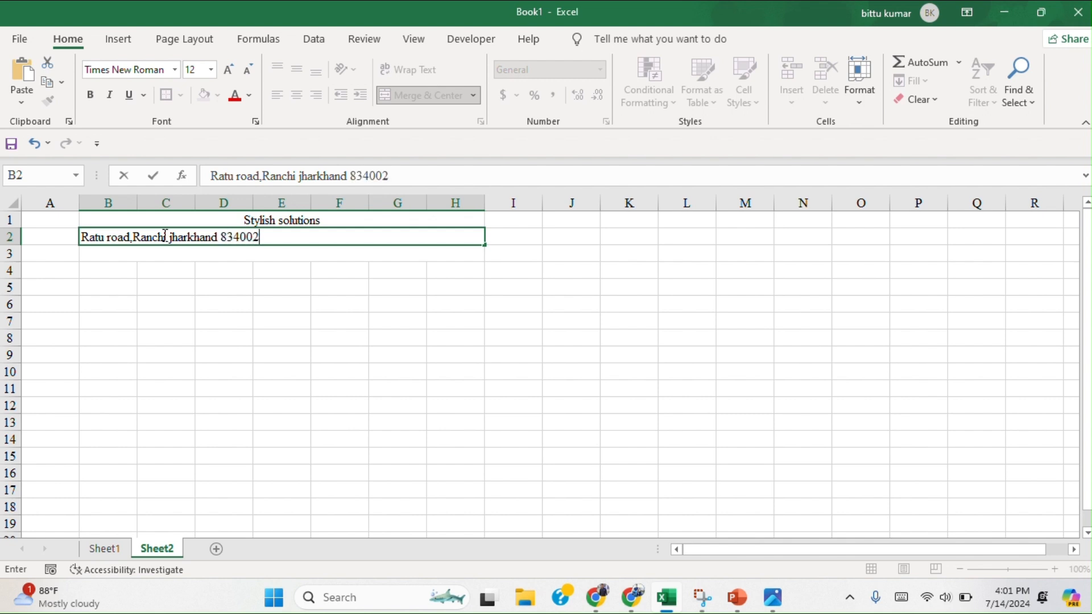
pyautogui.click(151, 282)
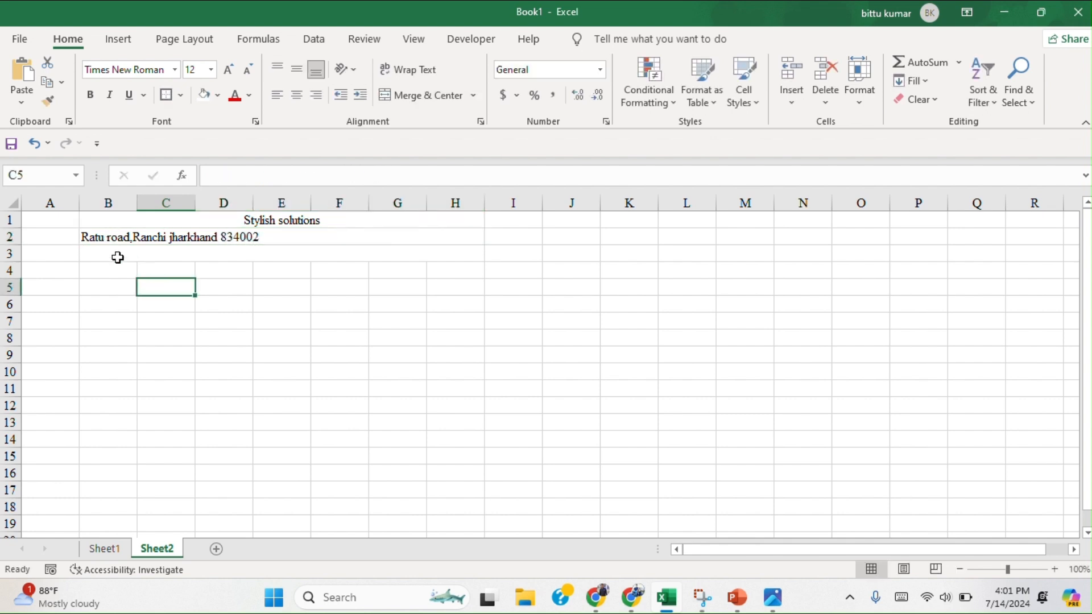
# Enter the heading "Salary for The Month July 2024" in the merged cell of row 3.
pyautogui.click(99, 248)
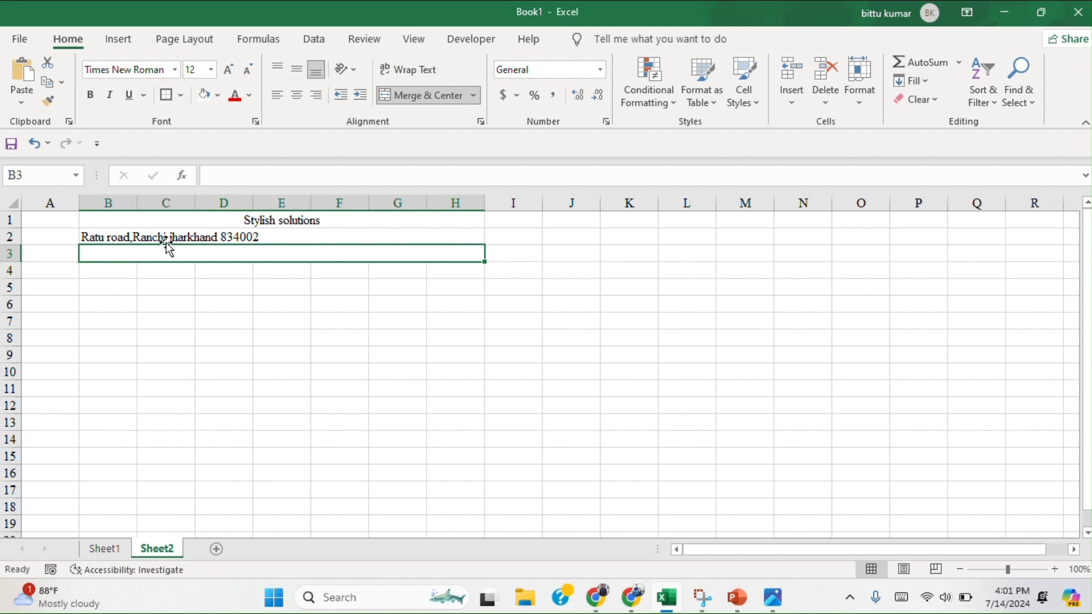
pyautogui.write('Sa')
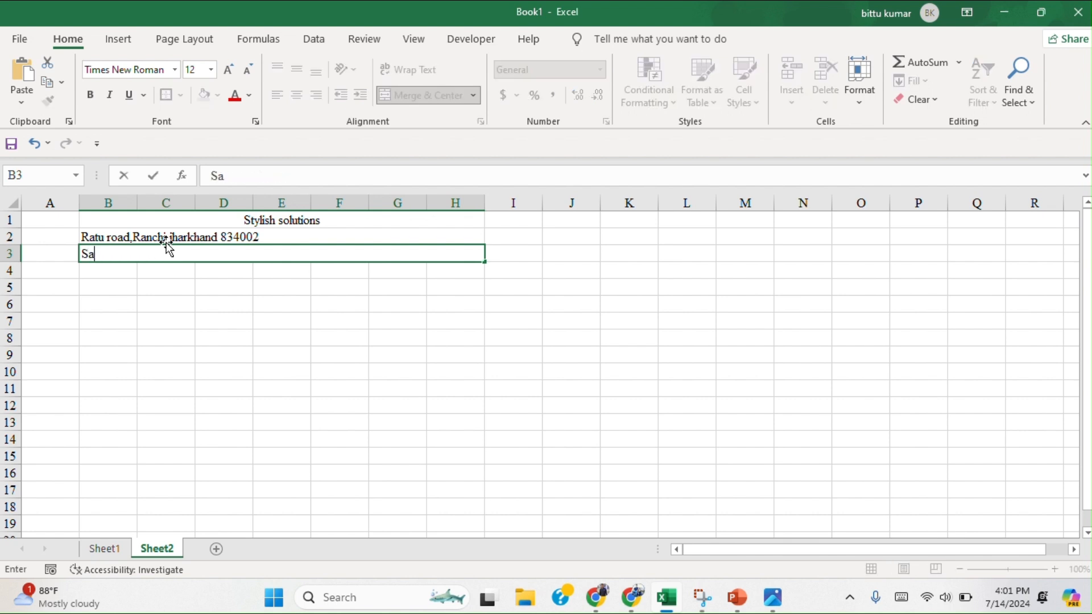
pyautogui.write('larty Slip')
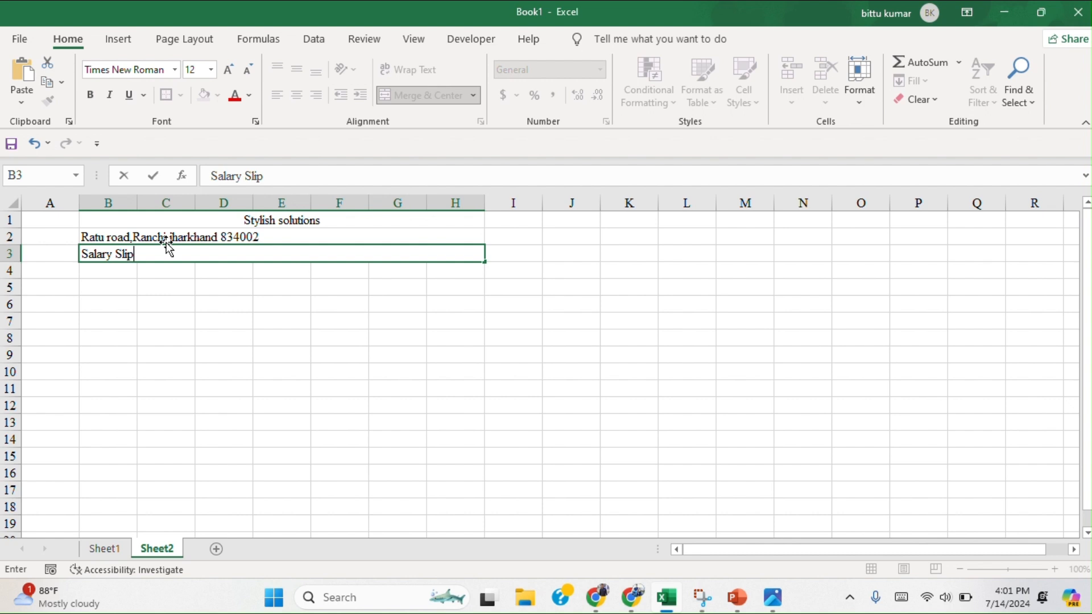
pyautogui.press('BackSpace')
pyautogui.press('BackSpace')
pyautogui.press('BackSpace')
pyautogui.press('BackSpace')
pyautogui.write('fo')
pyautogui.write('t')
pyautogui.write('The ')
pyautogui.write('Mo')
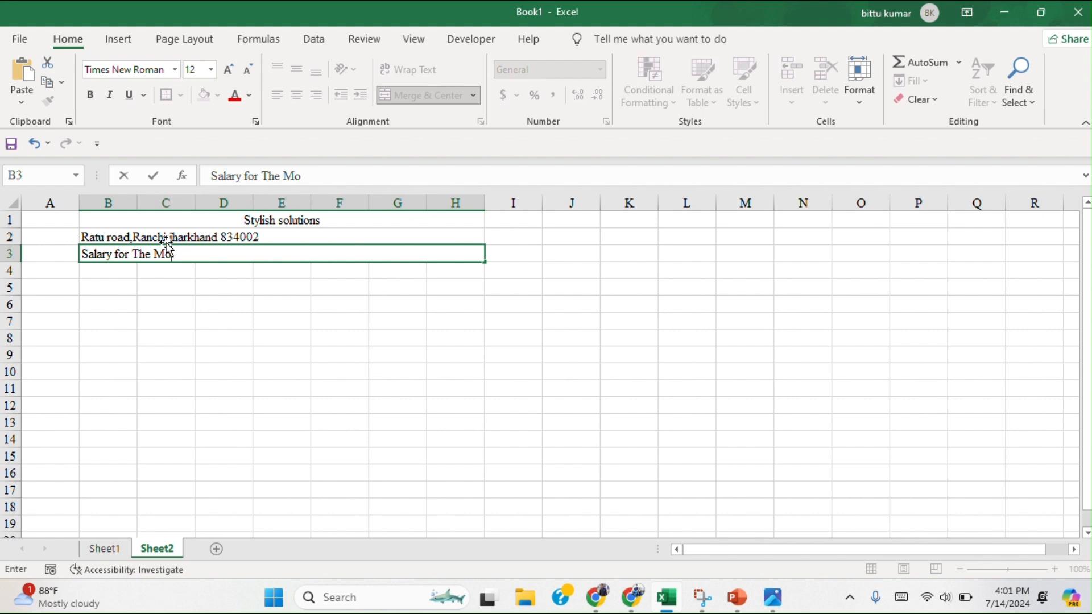
pyautogui.write('nth July 2024')
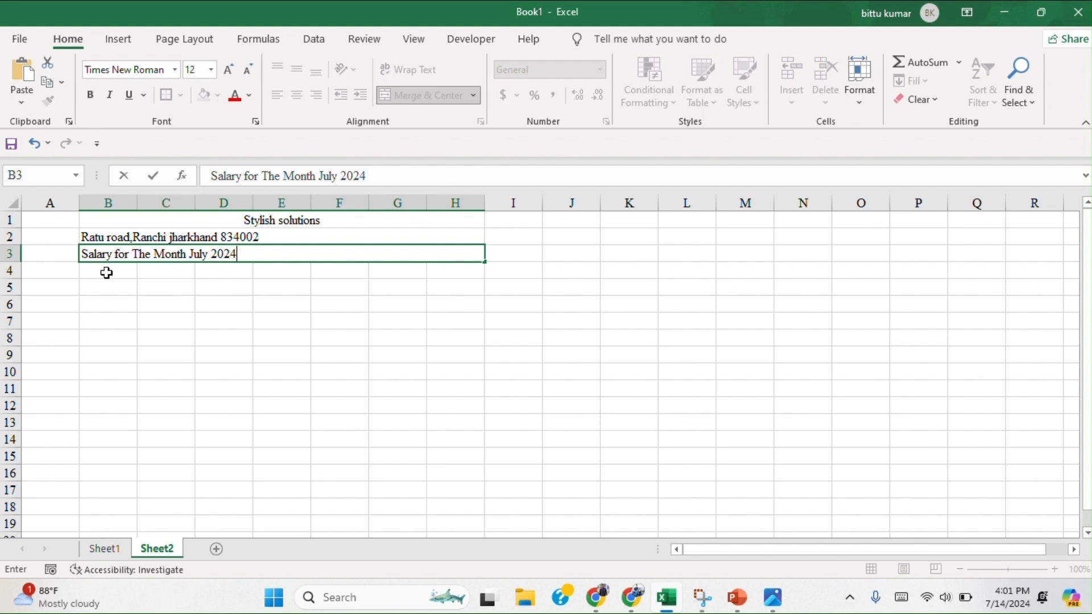
pyautogui.press('Return')
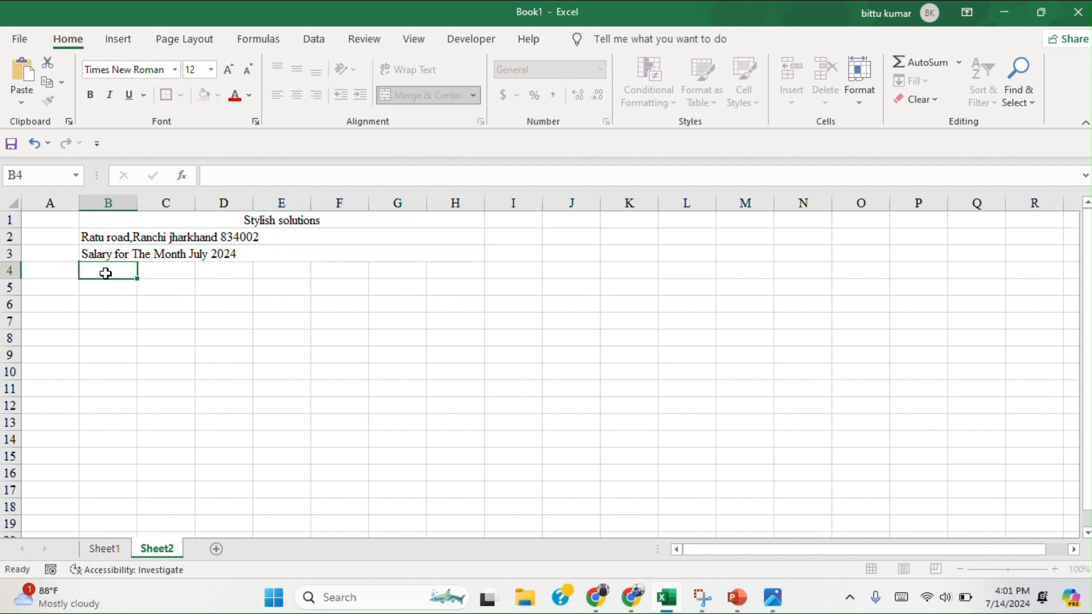
# Center the address and salary month headings horizontally in rows 2 and 3.
pyautogui.click(144, 241)
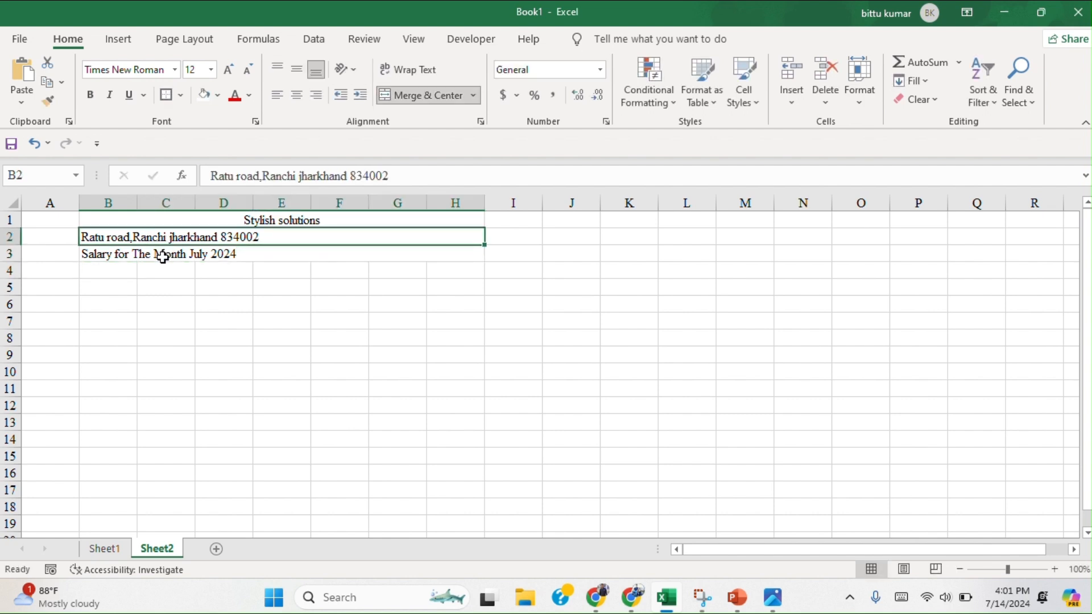
pyautogui.click(162, 256)
pyautogui.moveTo(160, 239); pyautogui.dragTo(196, 247)
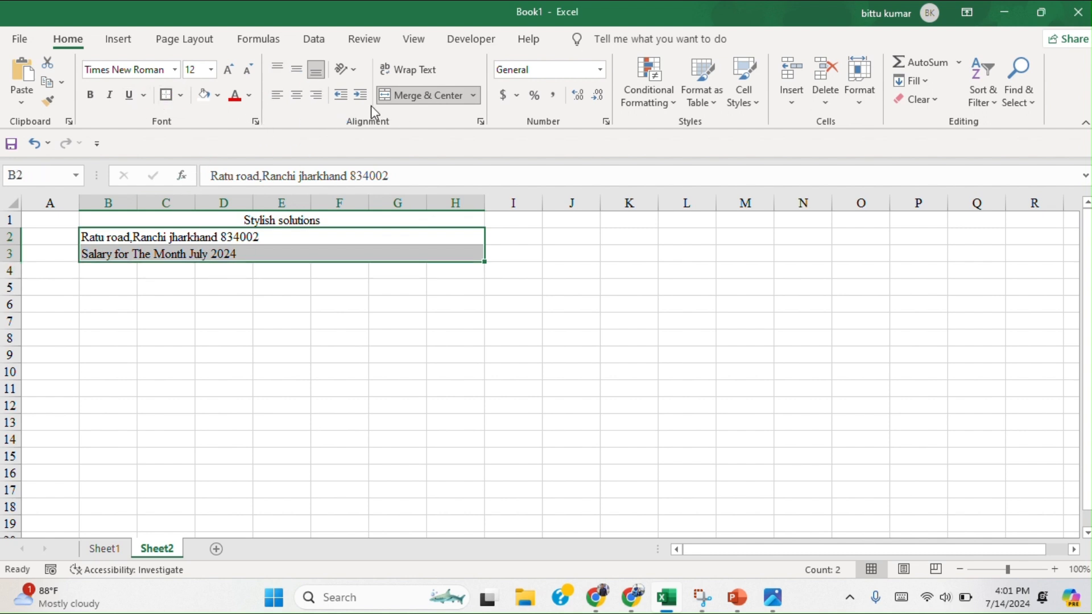
pyautogui.click(297, 96)
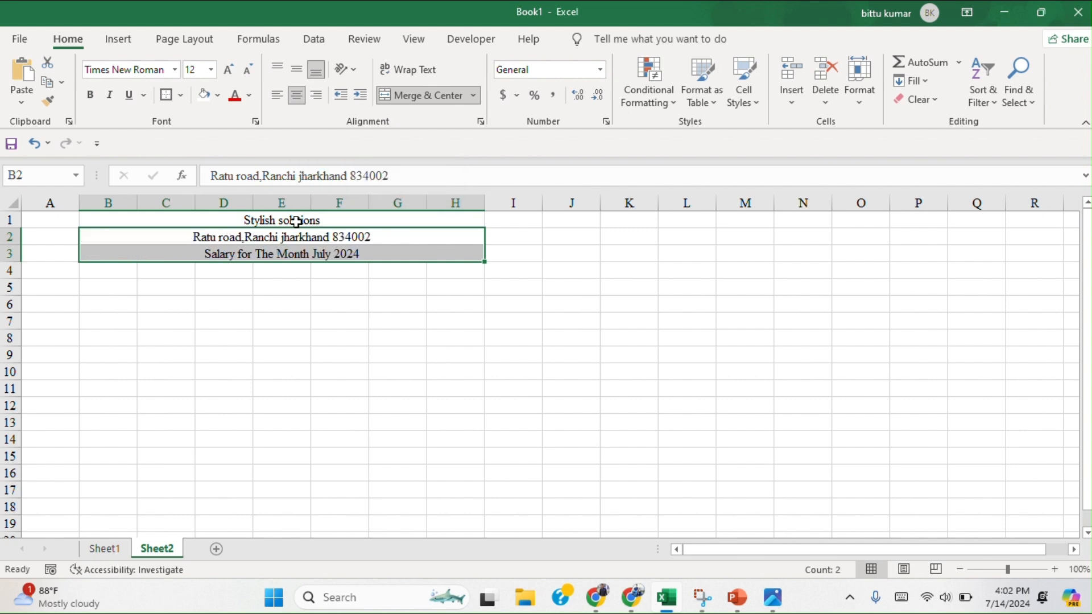
# Make the three heading lines in rows 1 to 3 bold.
pyautogui.click(266, 220)
pyautogui.moveTo(267, 220); pyautogui.dragTo(290, 247)
pyautogui.click(94, 97)
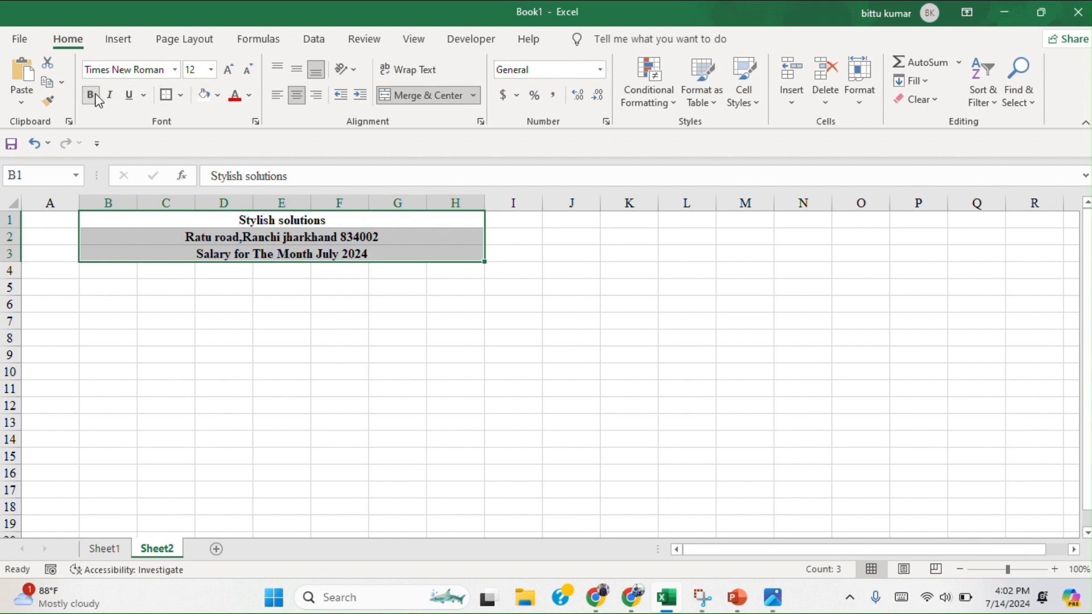
pyautogui.click(405, 285)
# Enter the label "Employee Name" in cell B4.
pyautogui.click(99, 275)
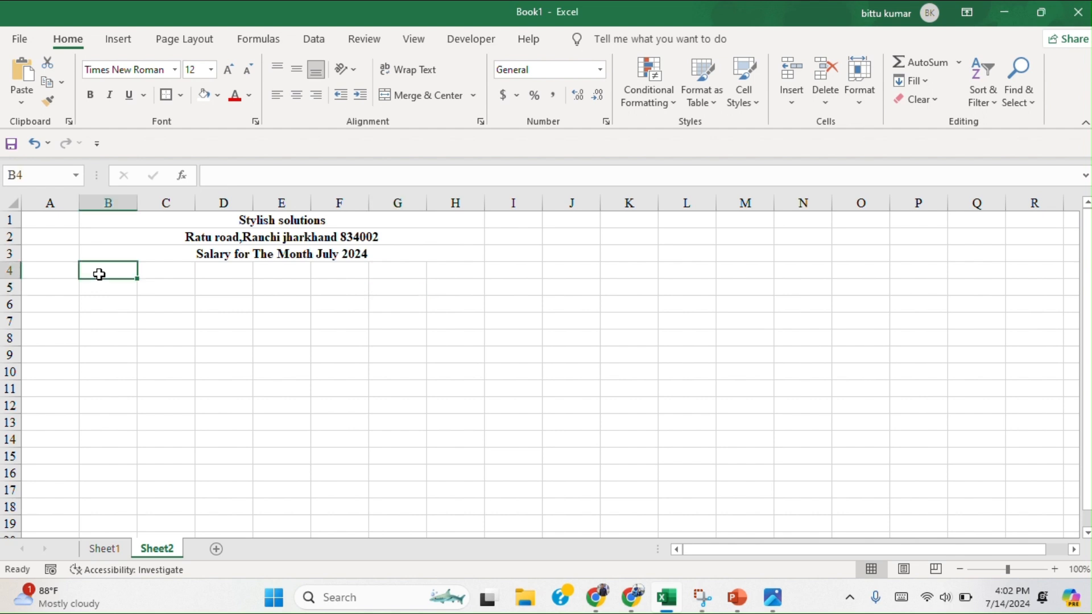
pyautogui.write('Emp')
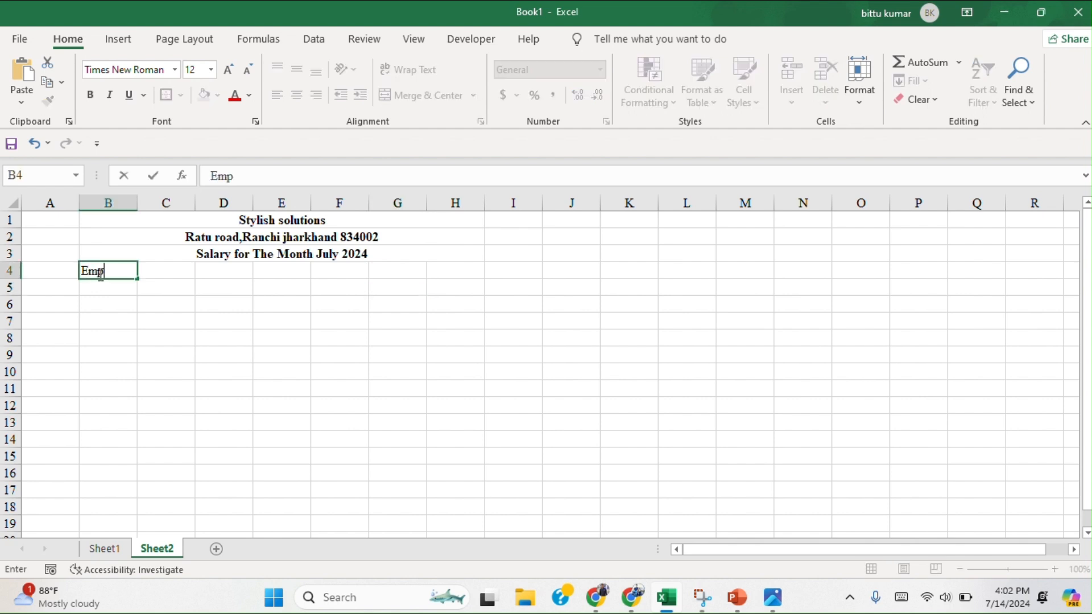
pyautogui.write('loyee Name')
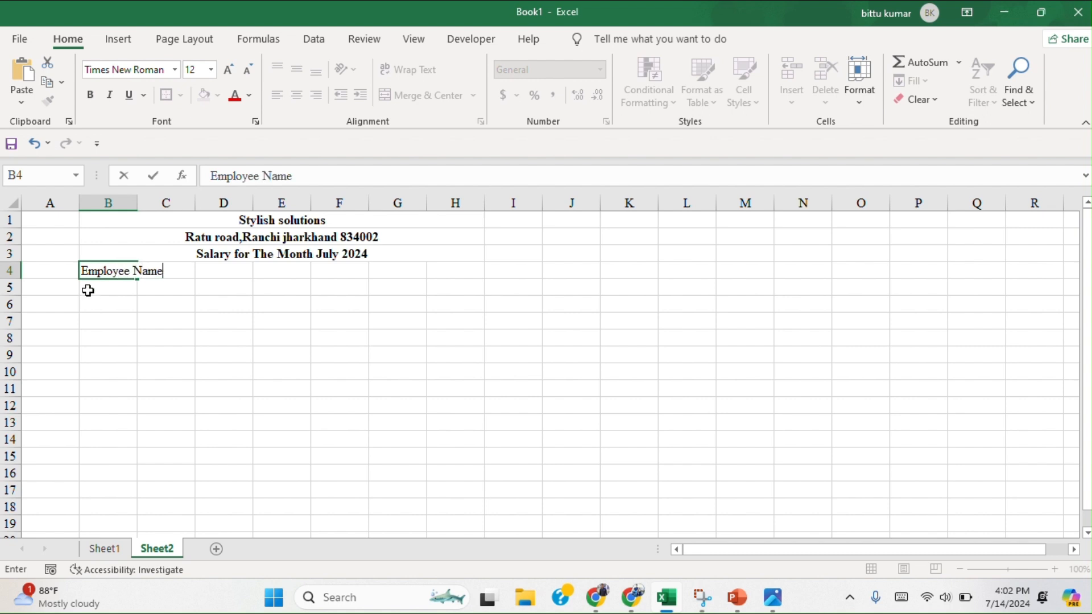
pyautogui.click(88, 290)
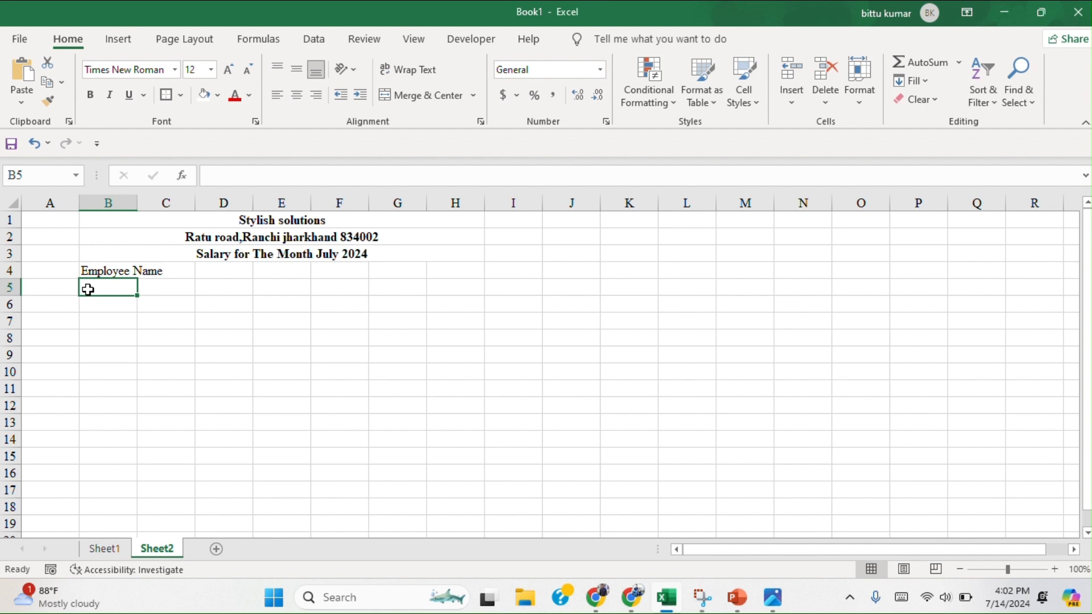
# Enter the labels "Designation" in cell B5 and "Employee Id" in cell B6.
pyautogui.write('De')
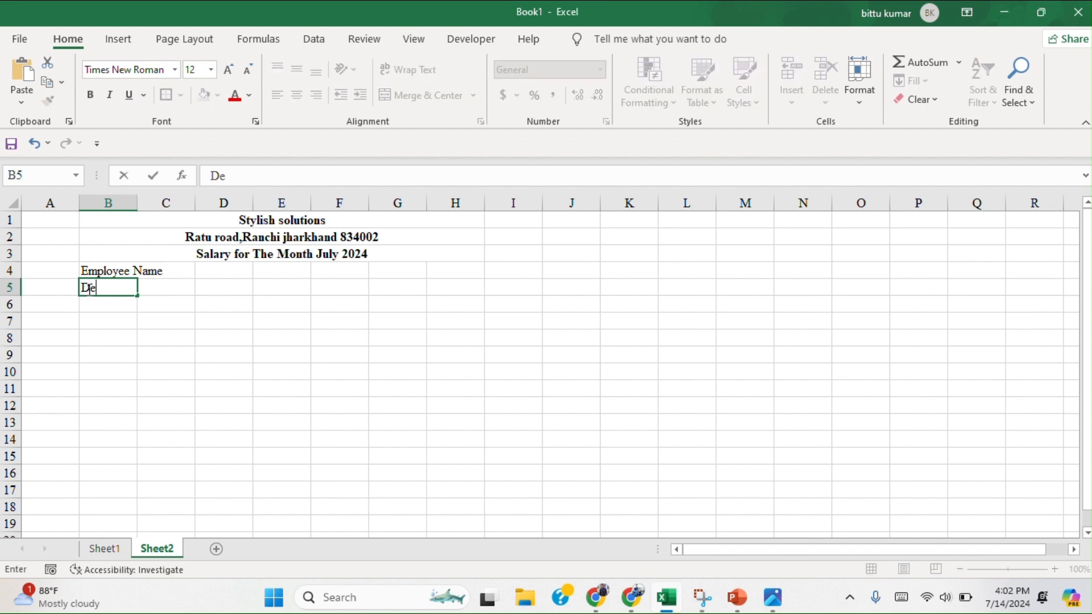
pyautogui.write('signation')
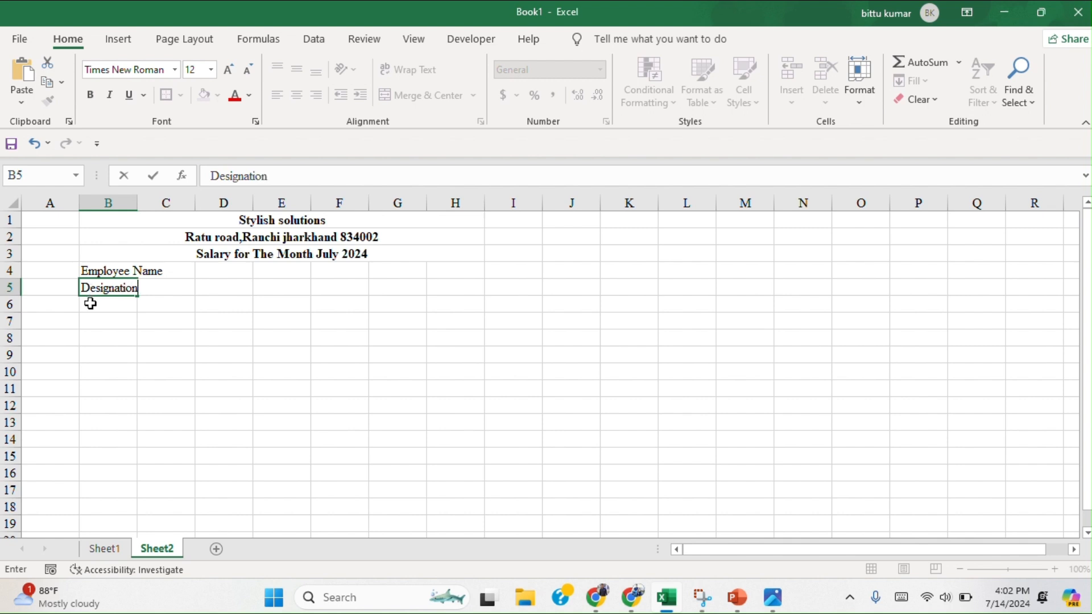
pyautogui.click(91, 304)
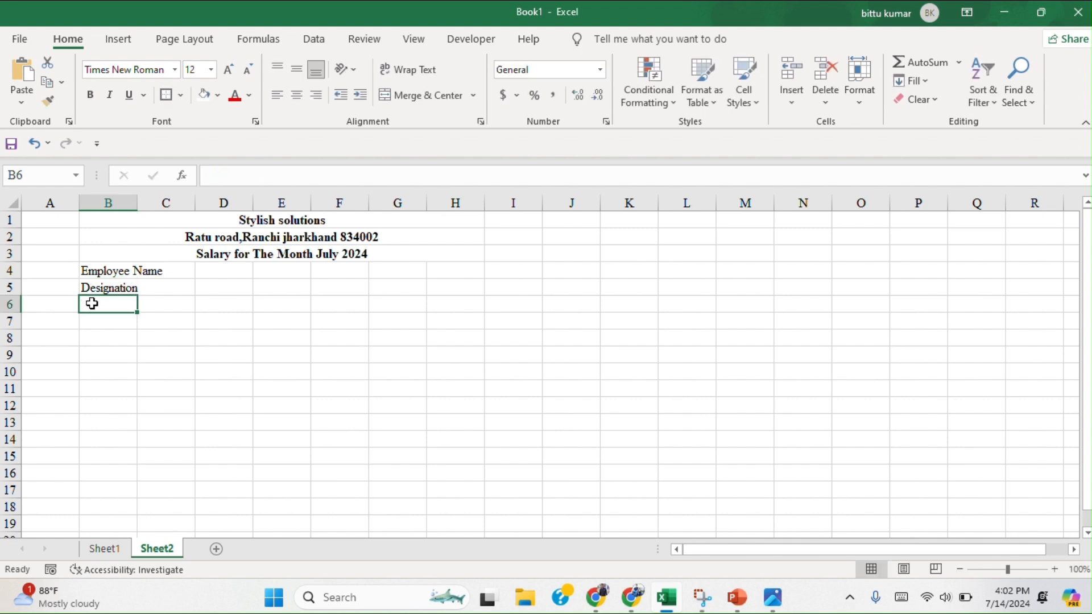
pyautogui.write('Employ')
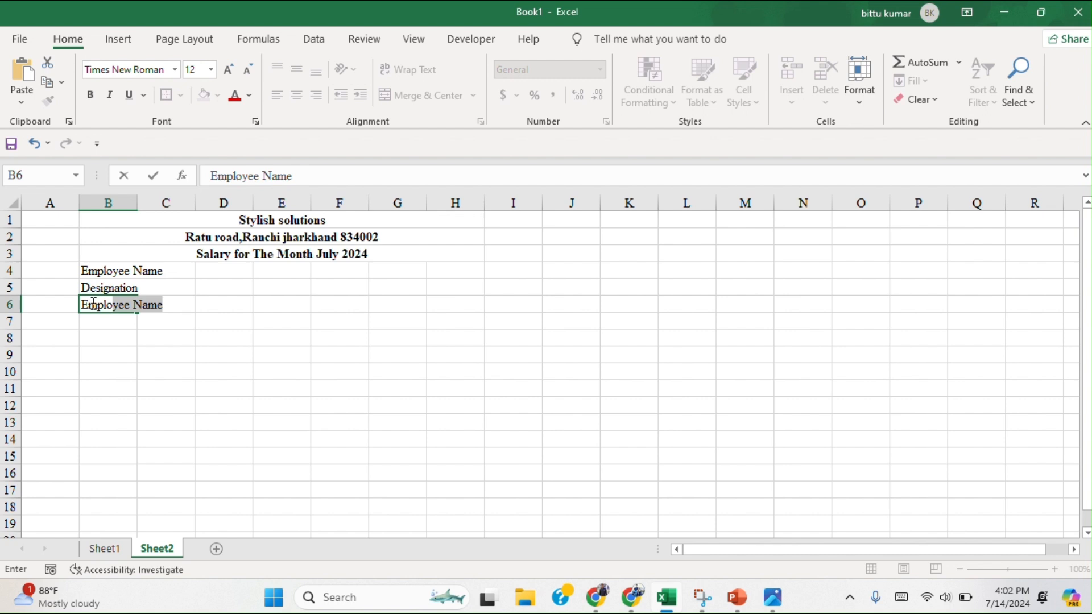
pyautogui.write('ee Id')
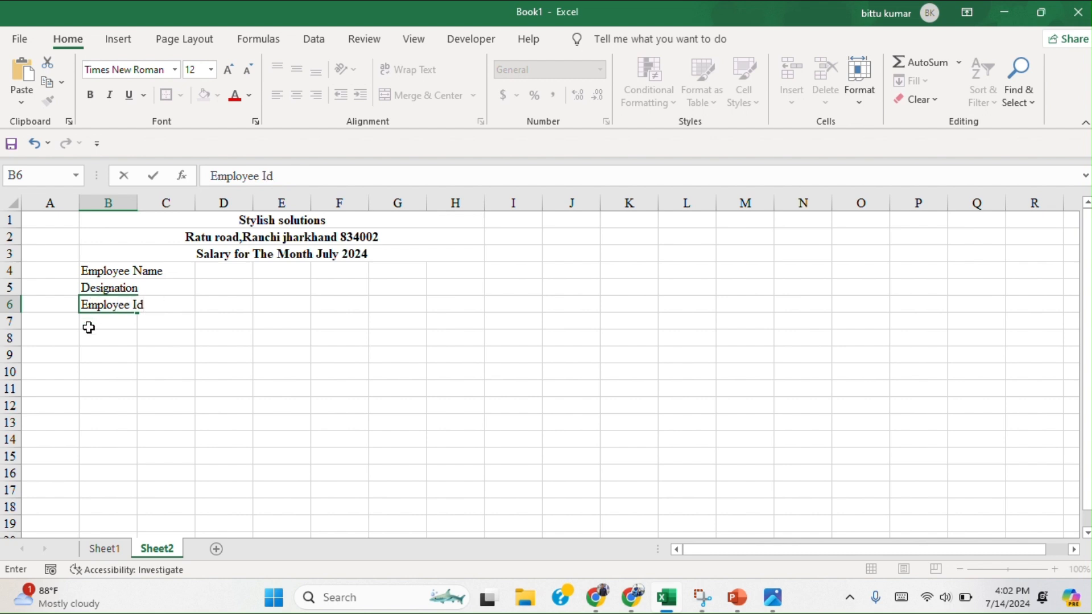
# Enter the label "Date of Joining" in cell B7, below the employee ID label.
pyautogui.click(88, 325)
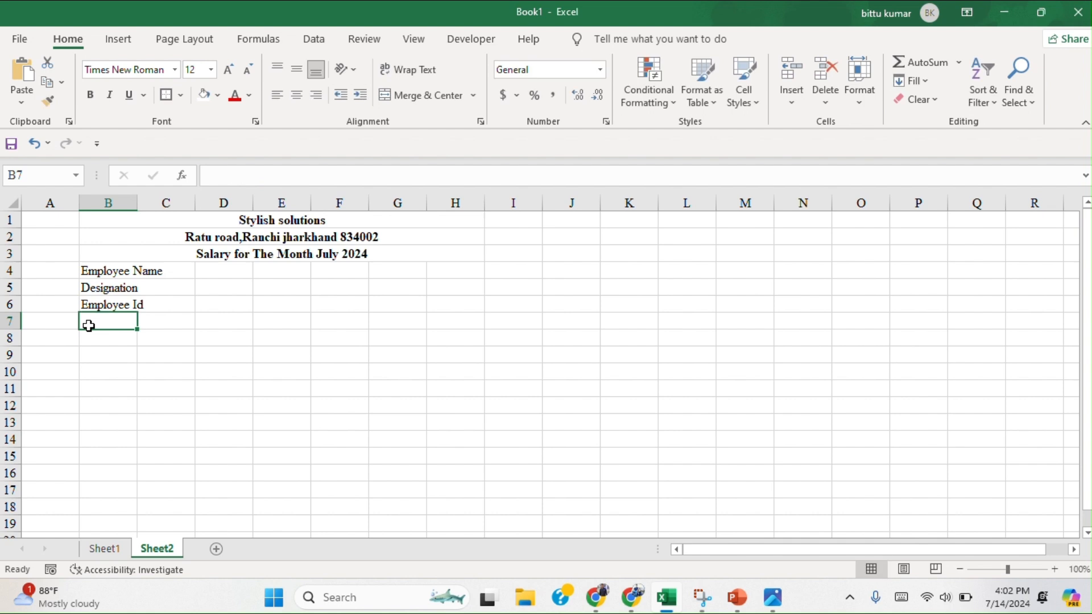
pyautogui.write('Date o')
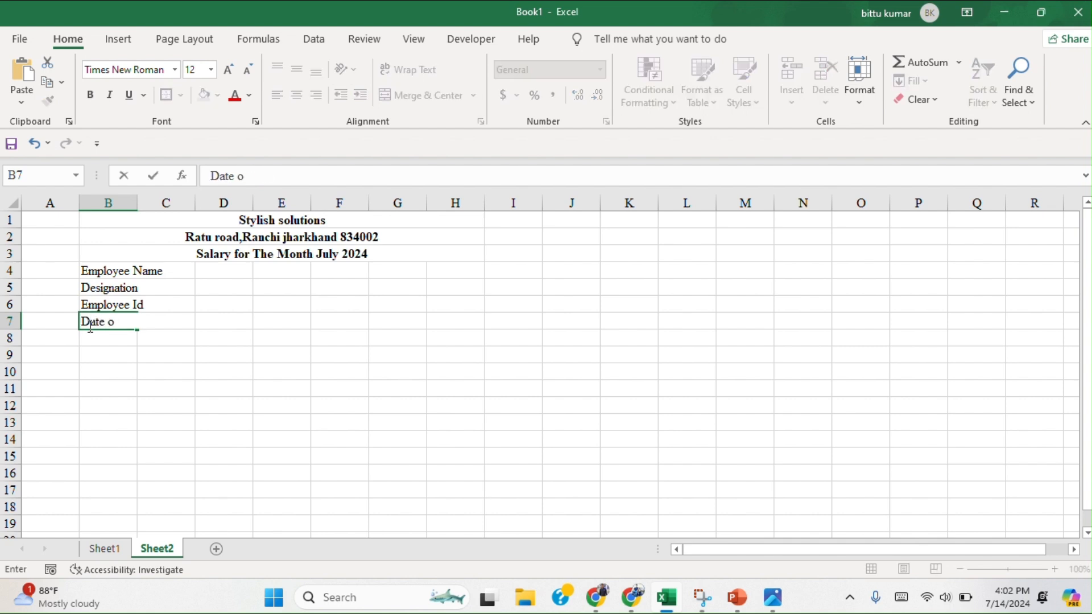
pyautogui.write('f Joining')
# Enter the label "Gross salary" in cell B8 and widen column B to fit the employee labels.
pyautogui.click(87, 339)
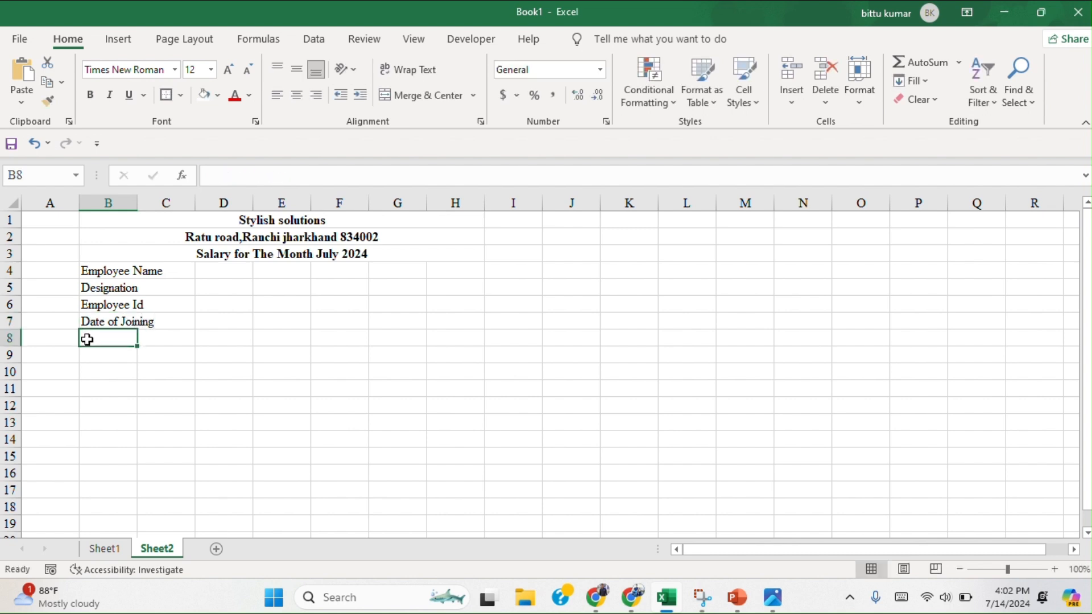
pyautogui.write('Gross sa')
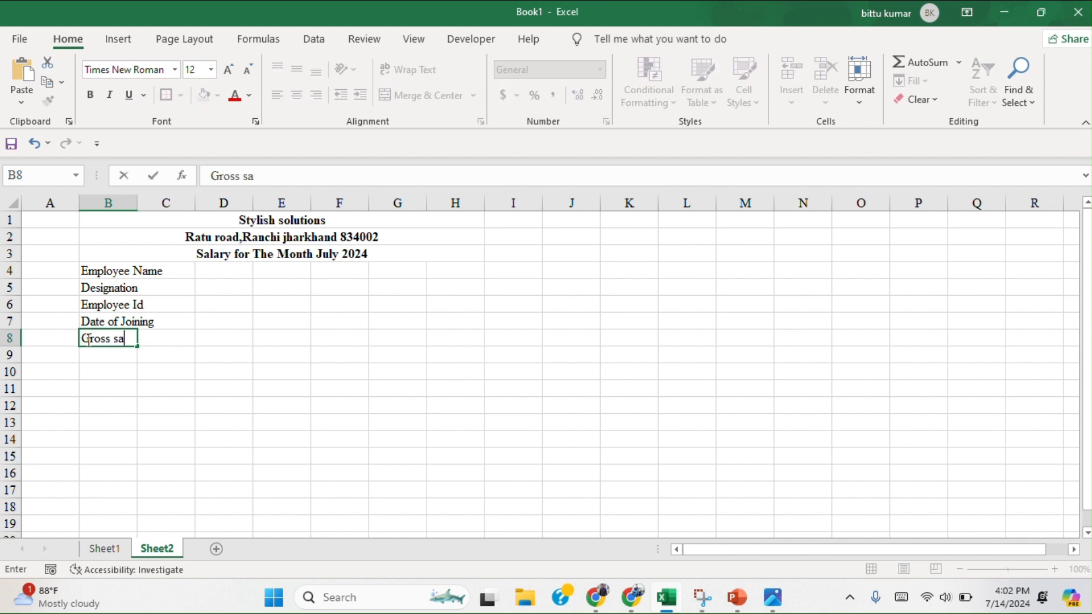
pyautogui.write('lary')
pyautogui.click(176, 271)
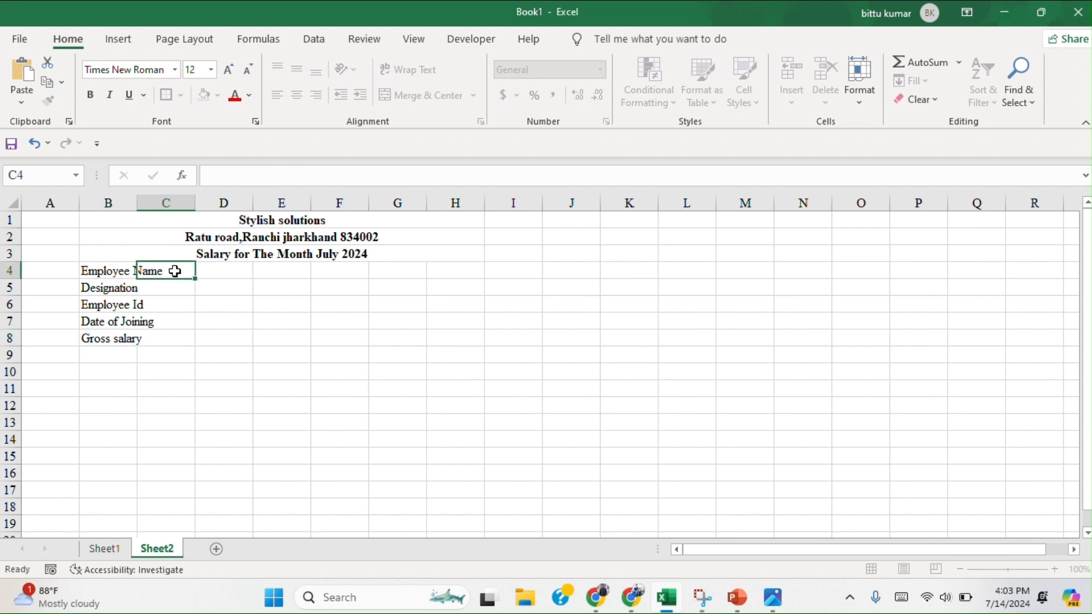
pyautogui.moveTo(137, 204); pyautogui.dragTo(170, 205)
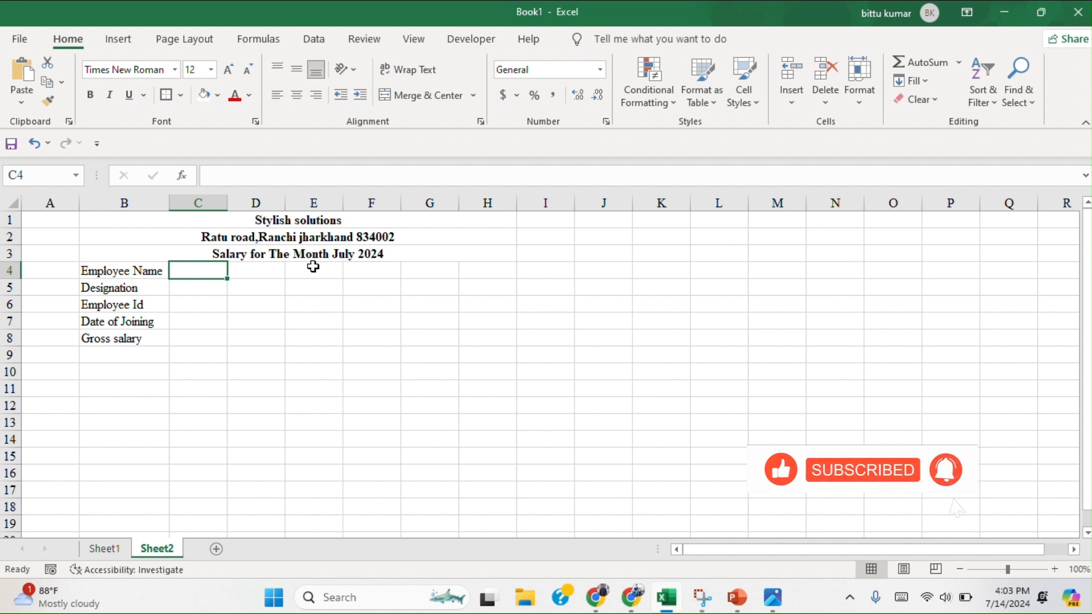
# Enter the label "Bank A/C no." in cell D4, on the employee name row.
pyautogui.click(255, 269)
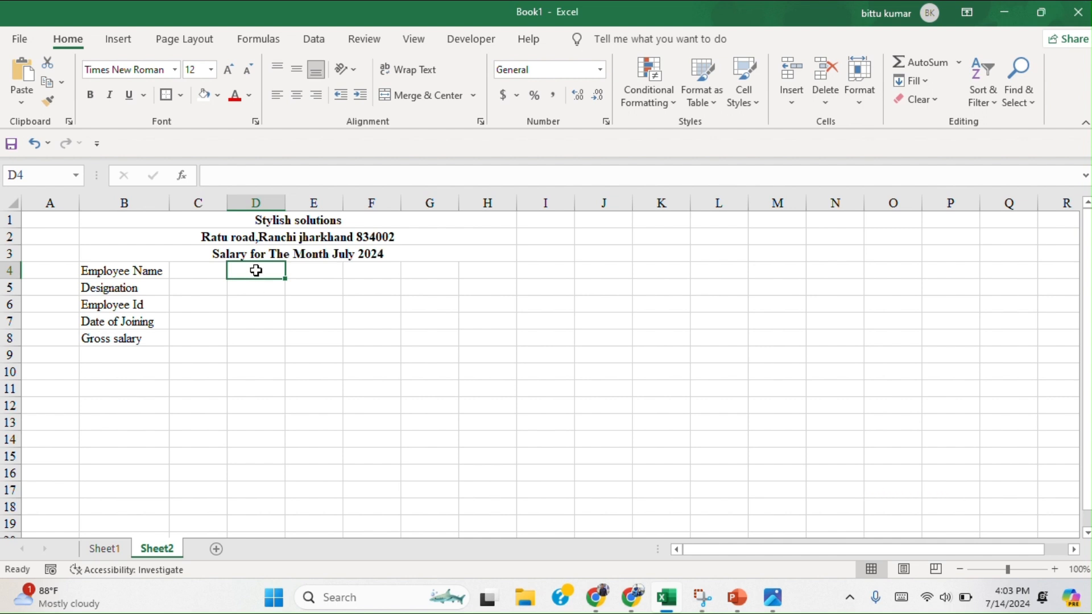
pyautogui.write('Bank')
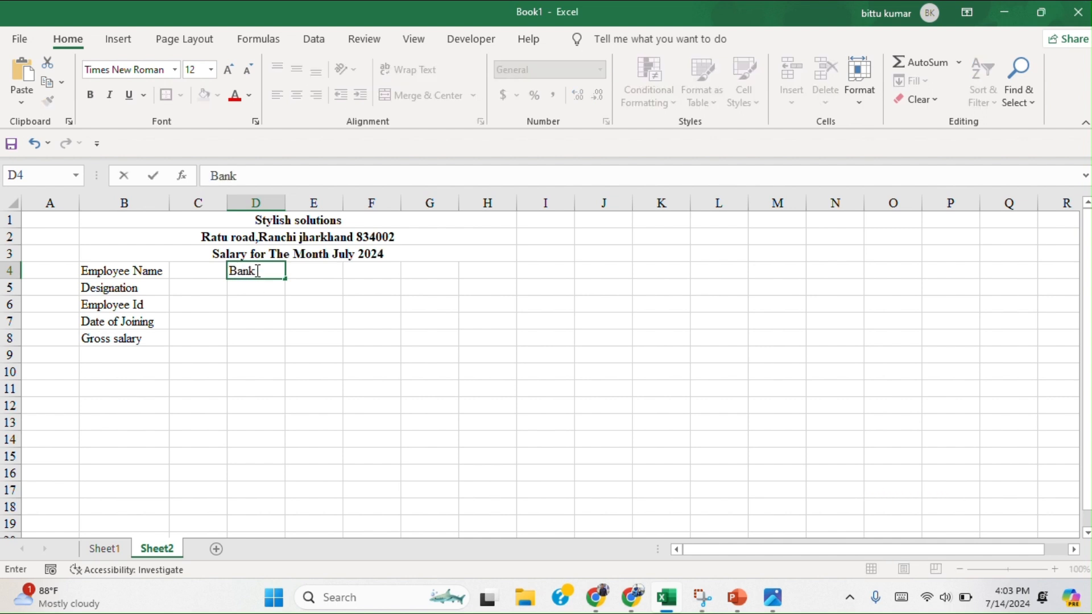
pyautogui.write(' A')
pyautogui.write('/C')
pyautogui.write(' a')
pyautogui.press('BackSpace')
pyautogui.write('n-')
pyautogui.write('0')
pyautogui.press('BackSpace')
pyautogui.write('o.')
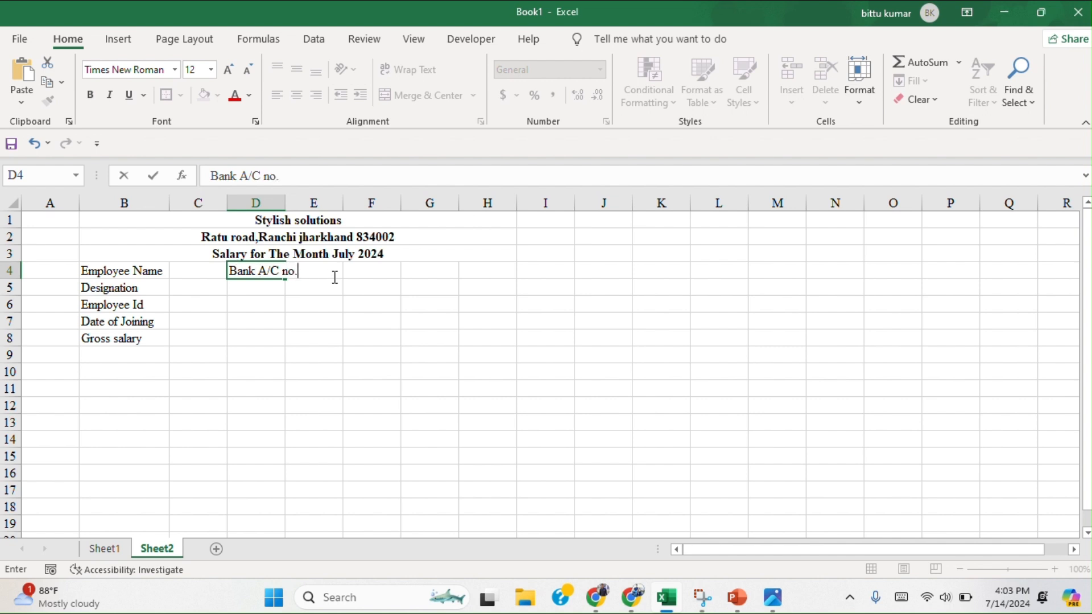
# Widen column D so that the bank account label fits within its cell.
pyautogui.click(353, 282)
pyautogui.moveTo(353, 282); pyautogui.dragTo(280, 214)
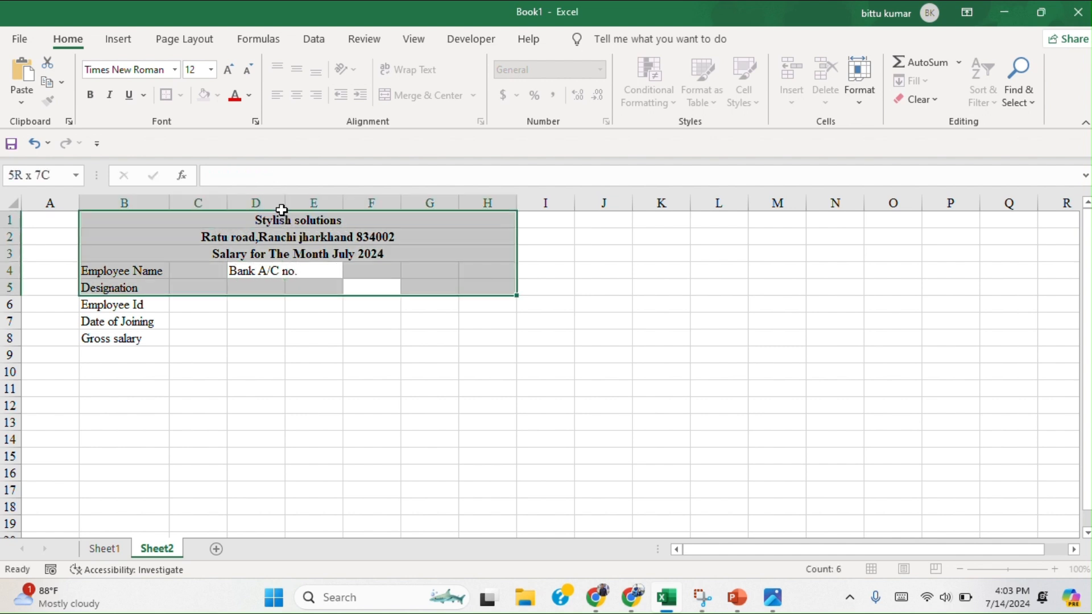
pyautogui.click(389, 357)
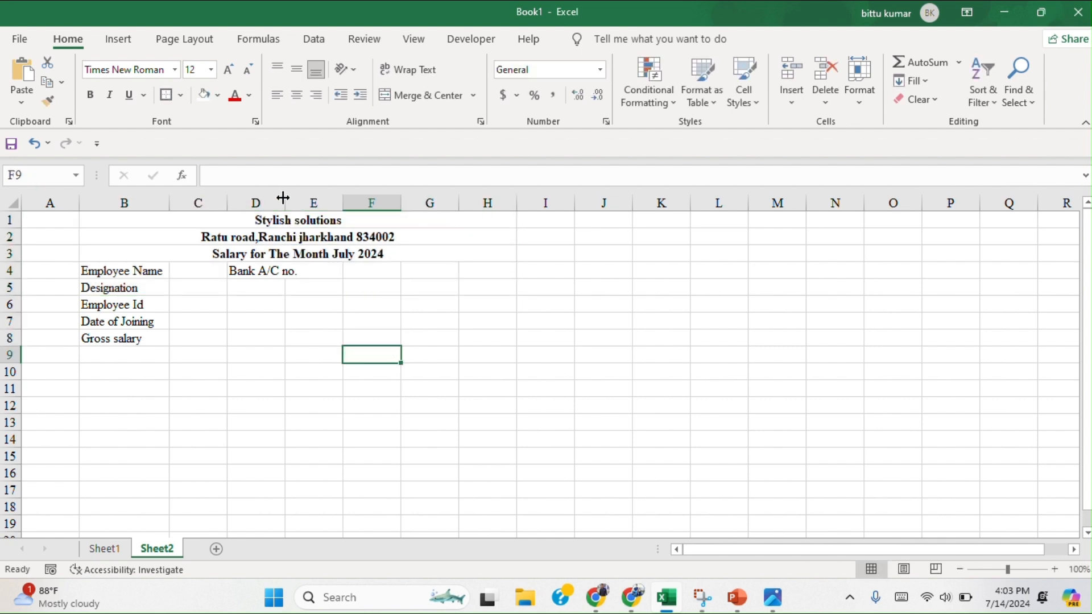
pyautogui.moveTo(285, 201); pyautogui.dragTo(308, 200)
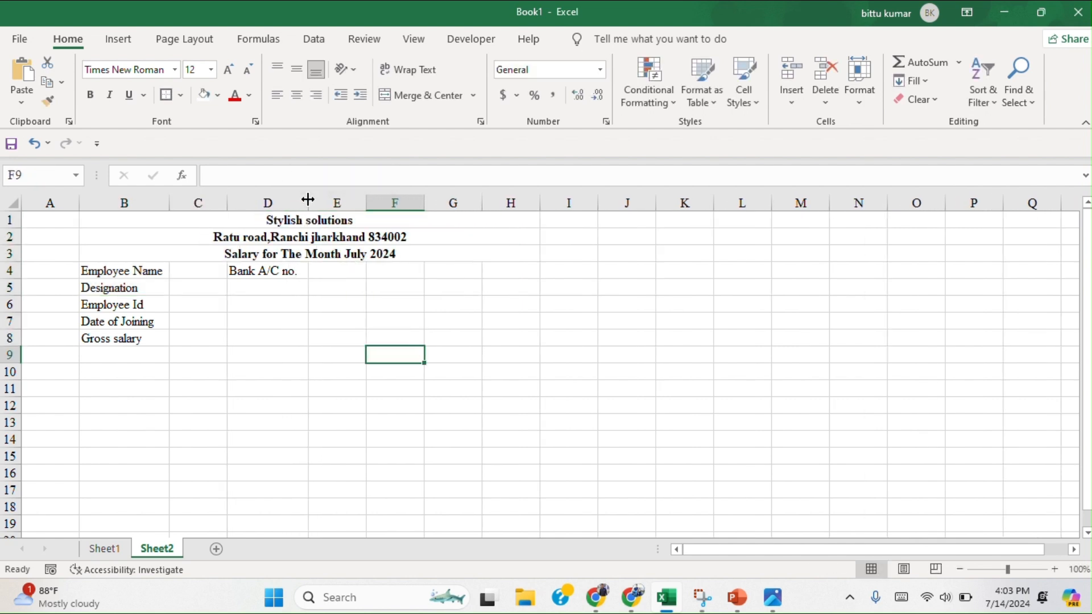
pyautogui.click(476, 304)
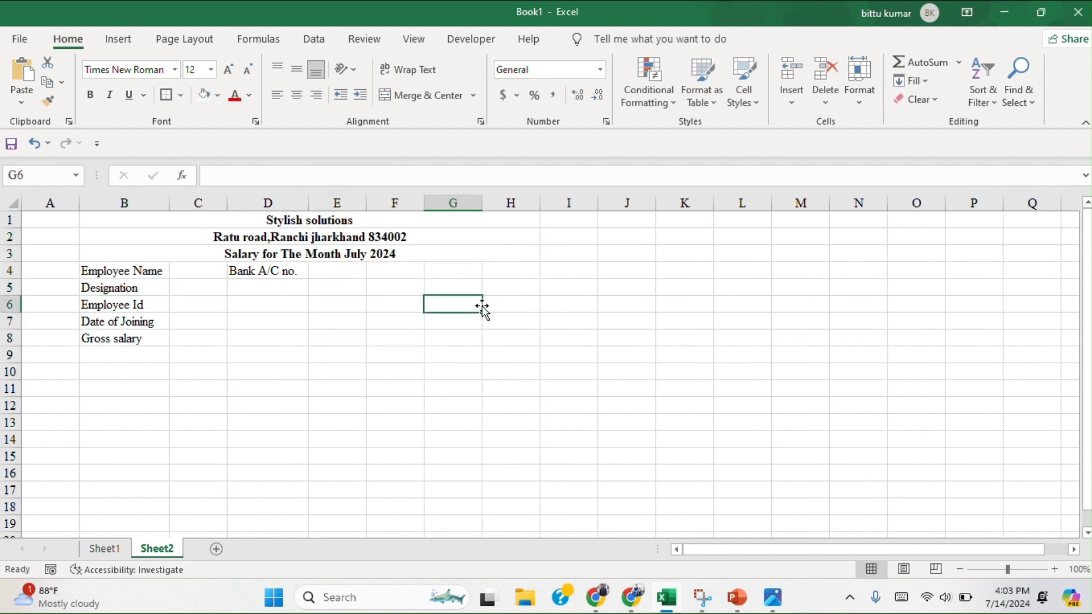
# Enter the labels "Bank name" in cell D5 and "Total Working Days" in cell D7, leaving D6 empty.
pyautogui.click(252, 291)
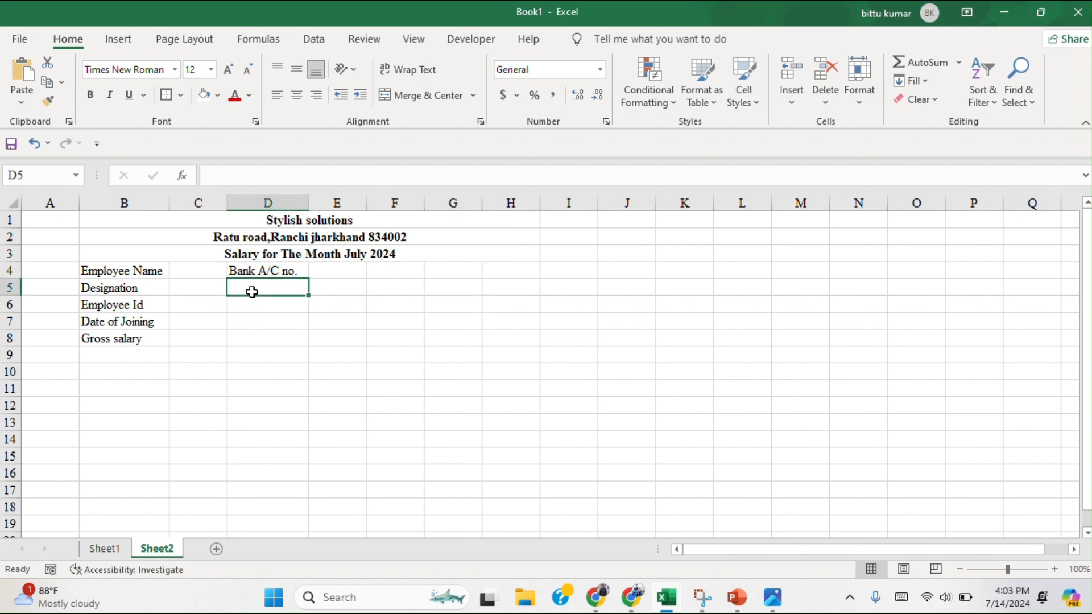
pyautogui.write('Ban')
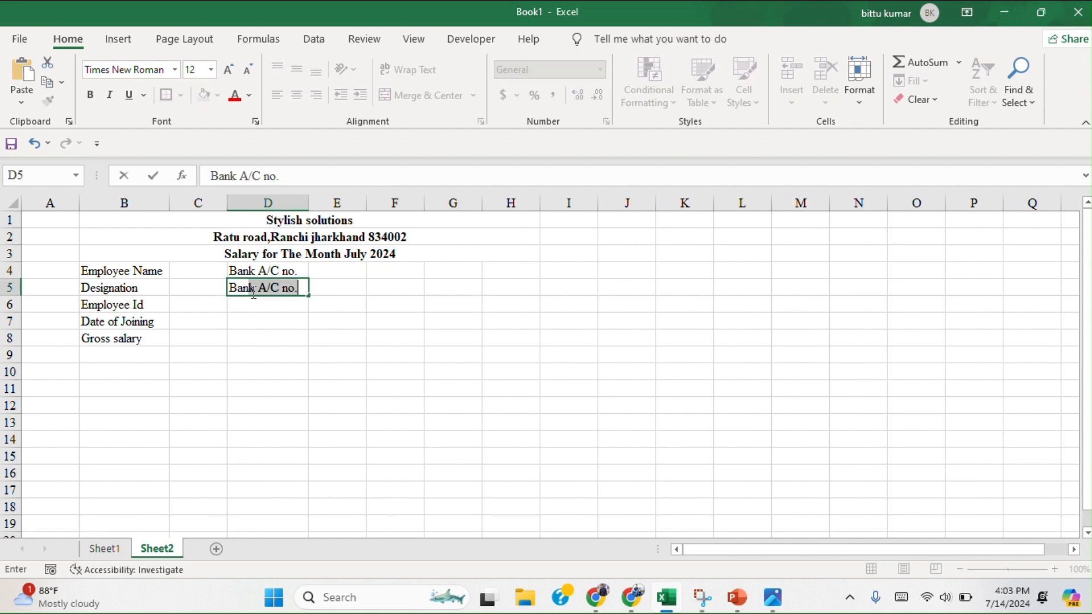
pyautogui.write('k name')
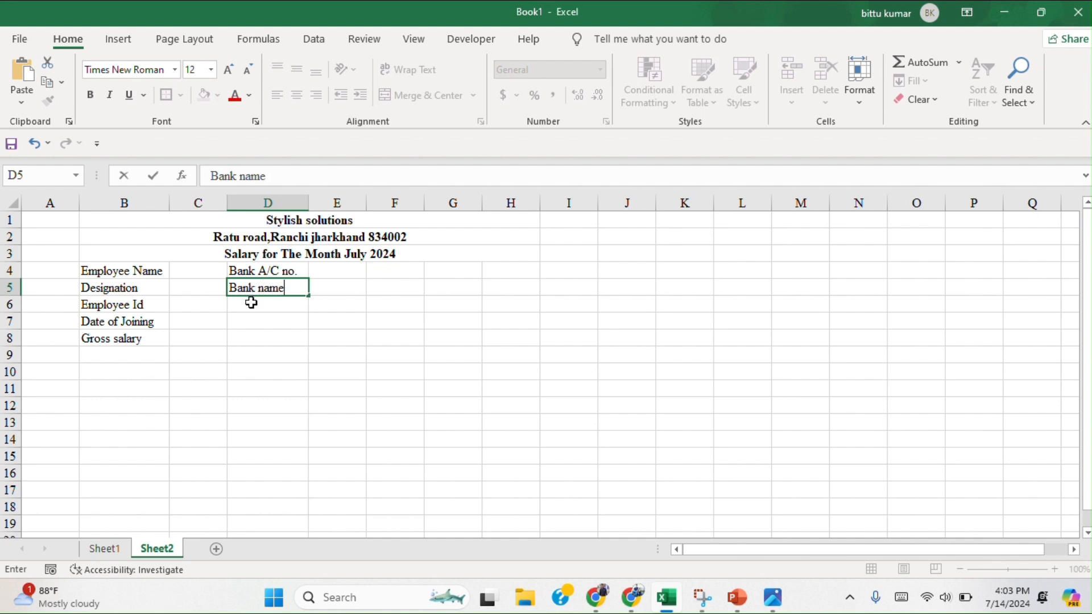
pyautogui.click(251, 303)
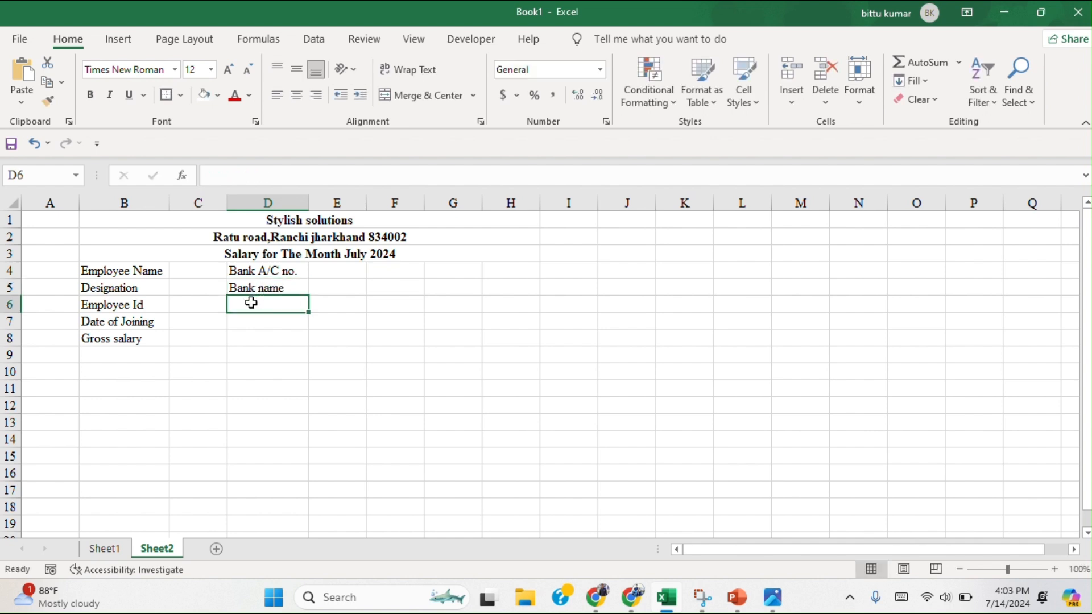
pyautogui.click(257, 325)
pyautogui.write('Tot')
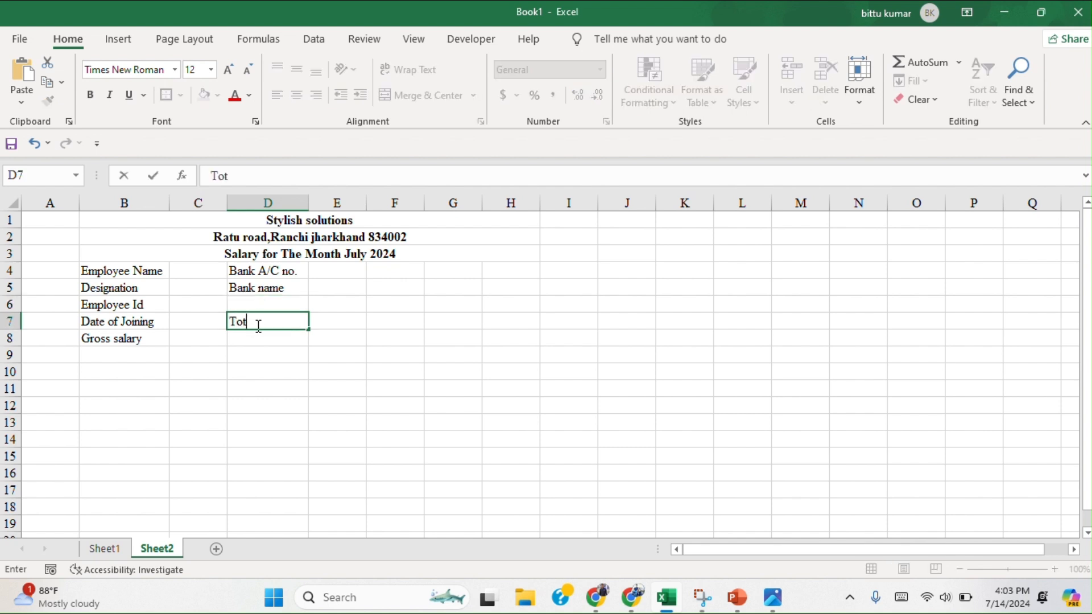
pyautogui.write('al Working Days')
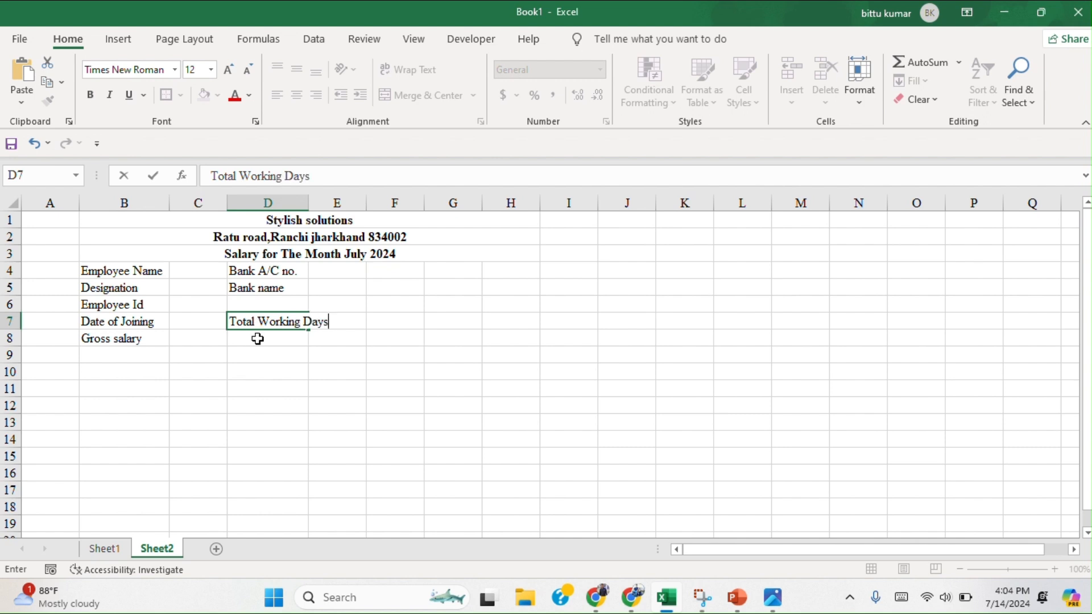
# Enter the labels "Paid Days" in cell D8 and "LOPs" in cell D9.
pyautogui.click(257, 338)
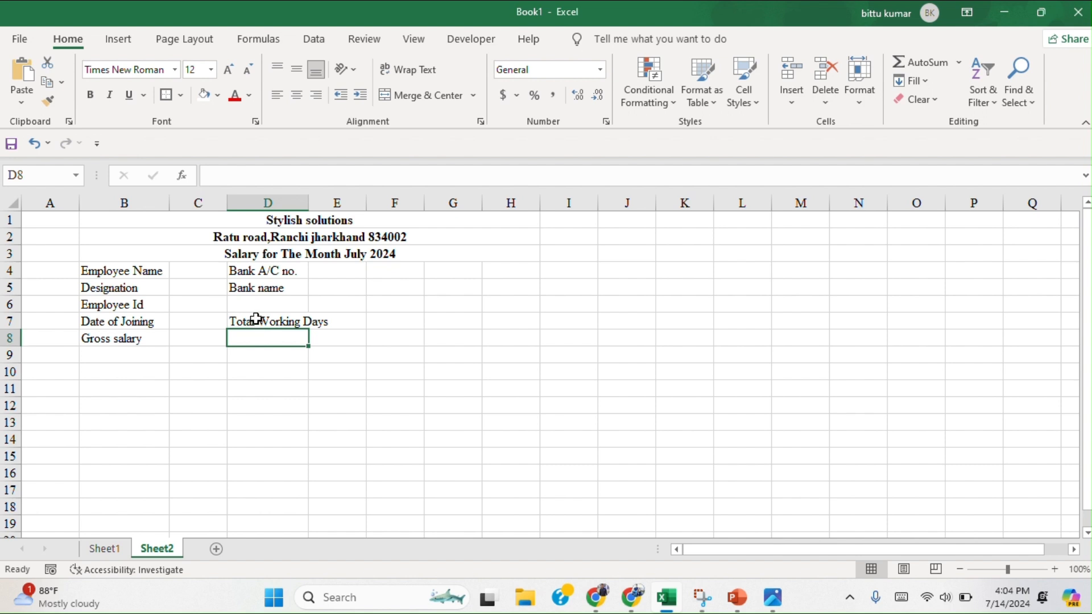
pyautogui.write('Paid Days')
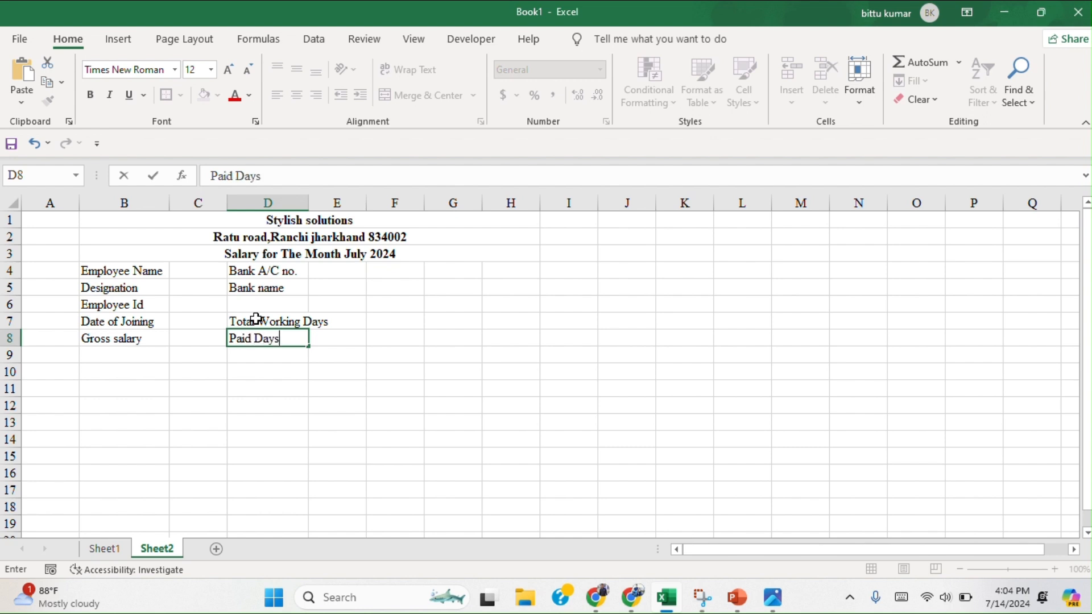
pyautogui.click(252, 354)
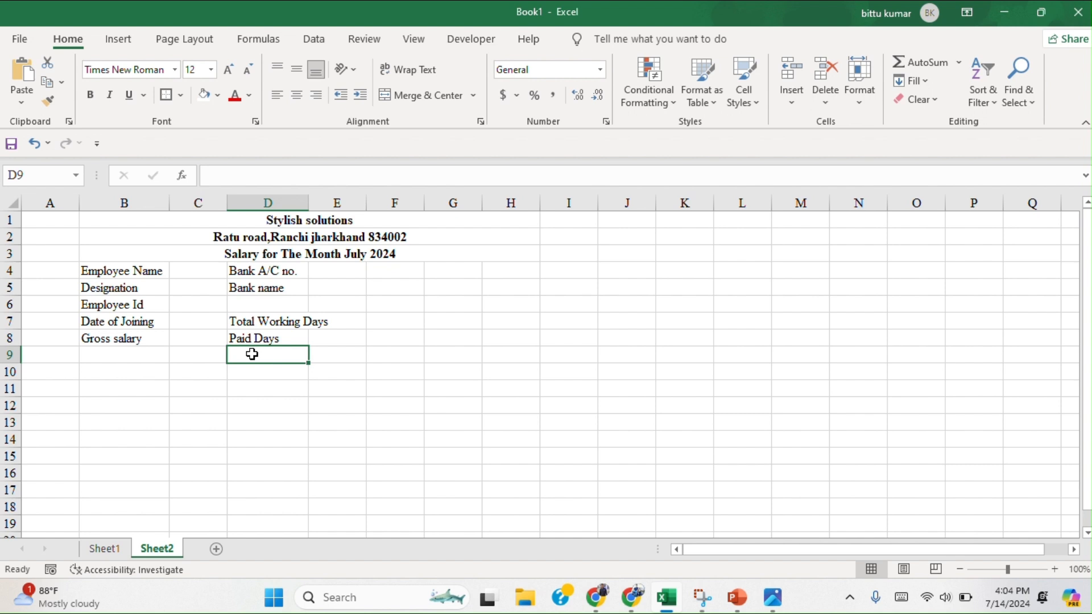
pyautogui.write('Lo')
pyautogui.press('BackSpace')
pyautogui.write('OPs')
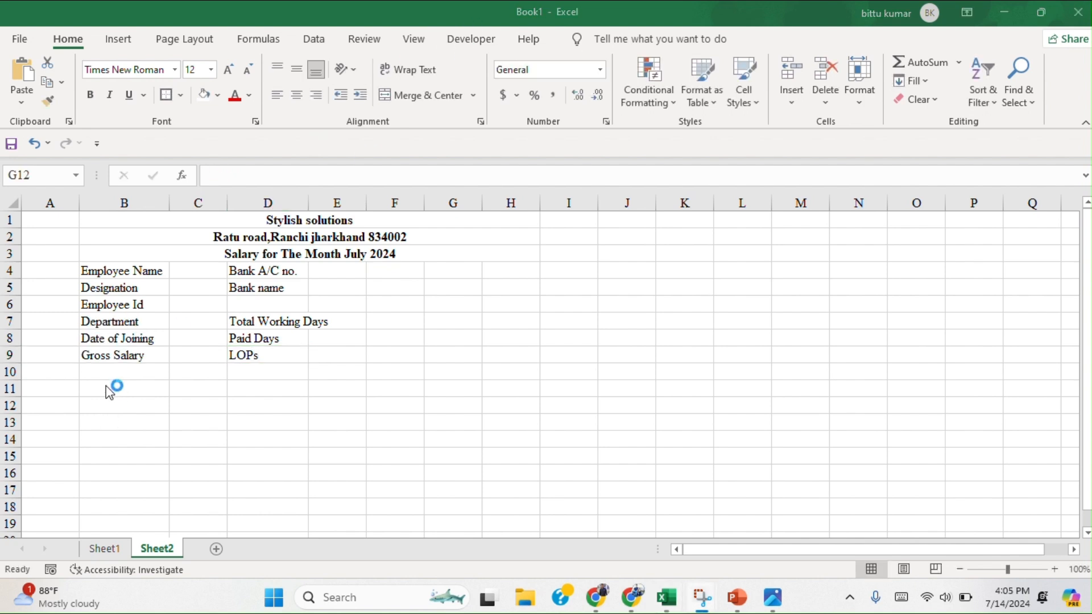
# Enter the heading "Earnings" in cell B11 and the label "Basic salary" in cell B12.
pyautogui.click(101, 386)
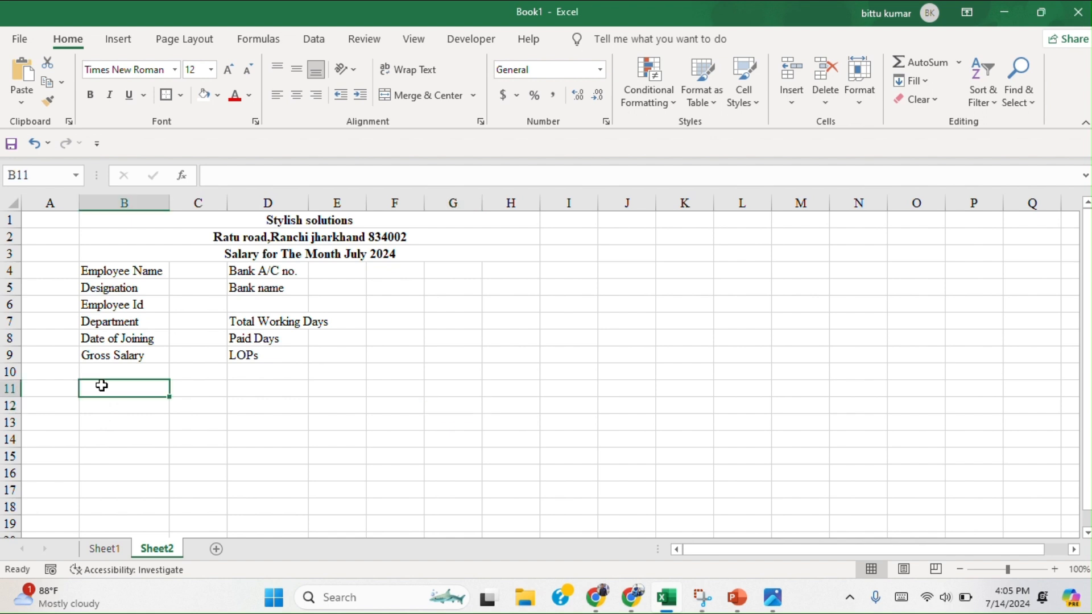
pyautogui.write('Earnings')
pyautogui.click(95, 407)
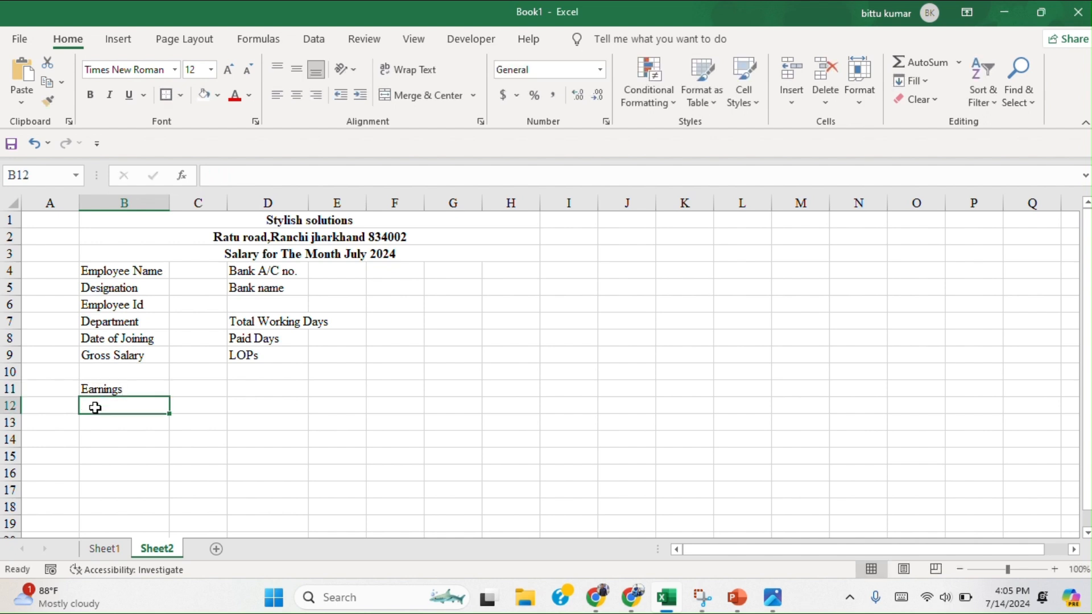
pyautogui.write('Bas')
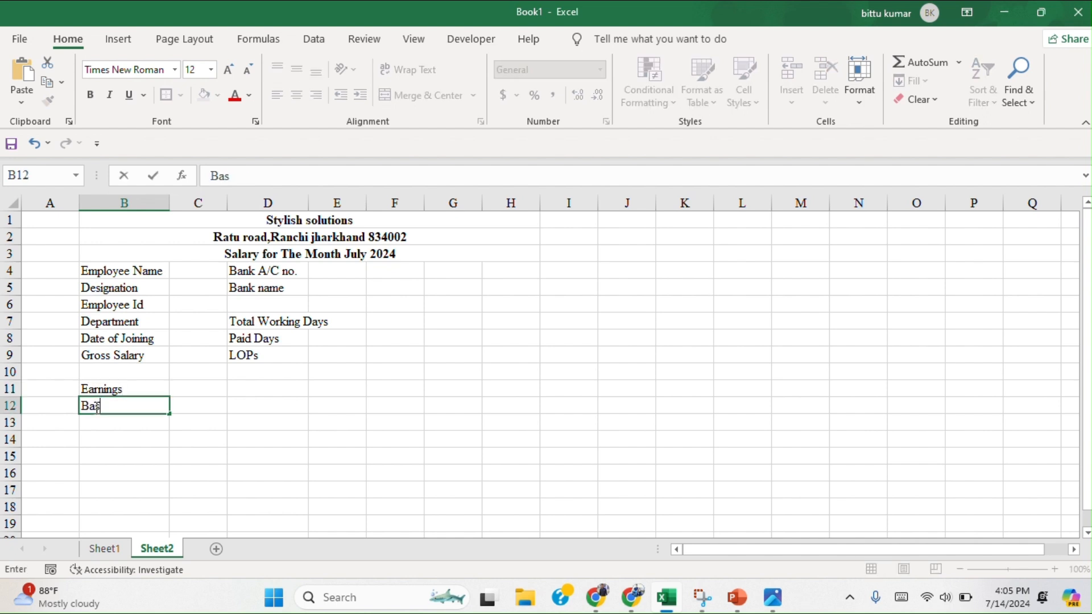
pyautogui.write('ic salary')
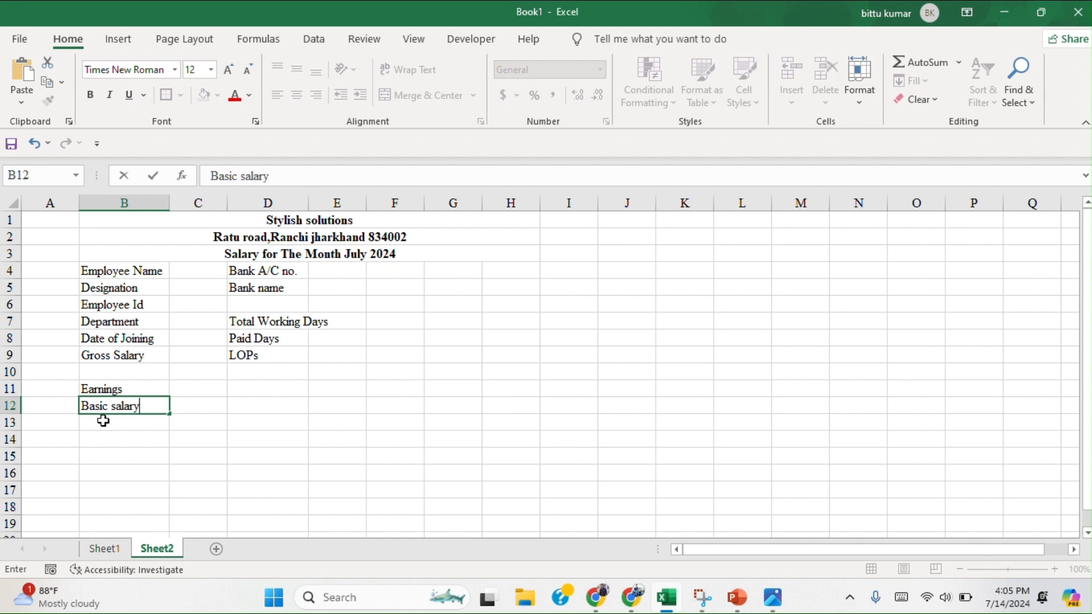
# Enter the label "House Rent Allowances" in cell B13, below the basic salary label.
pyautogui.click(96, 421)
pyautogui.write('Home')
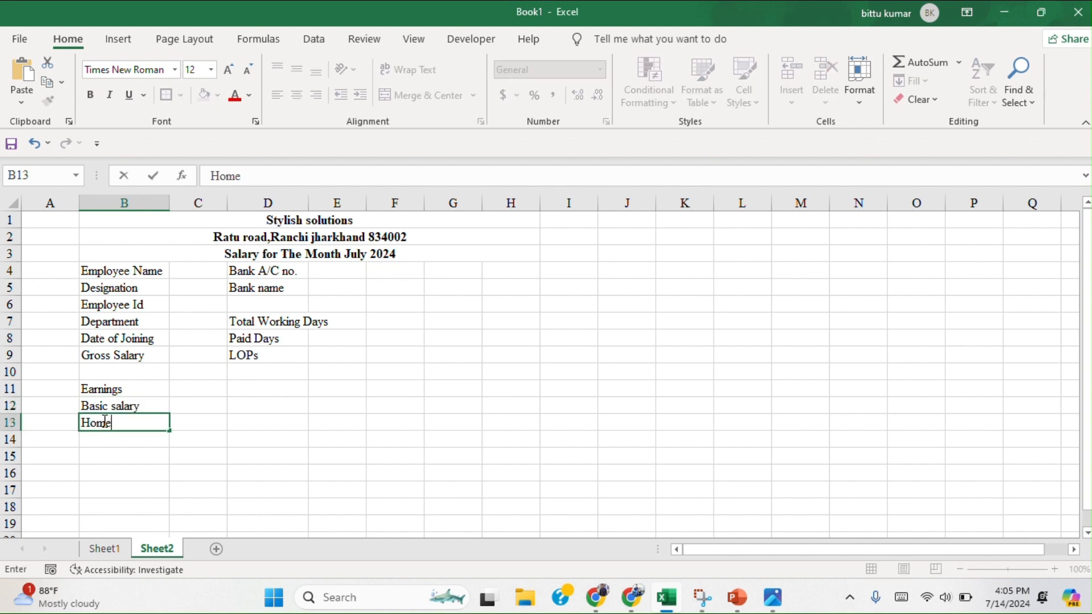
pyautogui.press('BackSpace')
pyautogui.press('BackSpace')
pyautogui.write('use Rent Allowances')
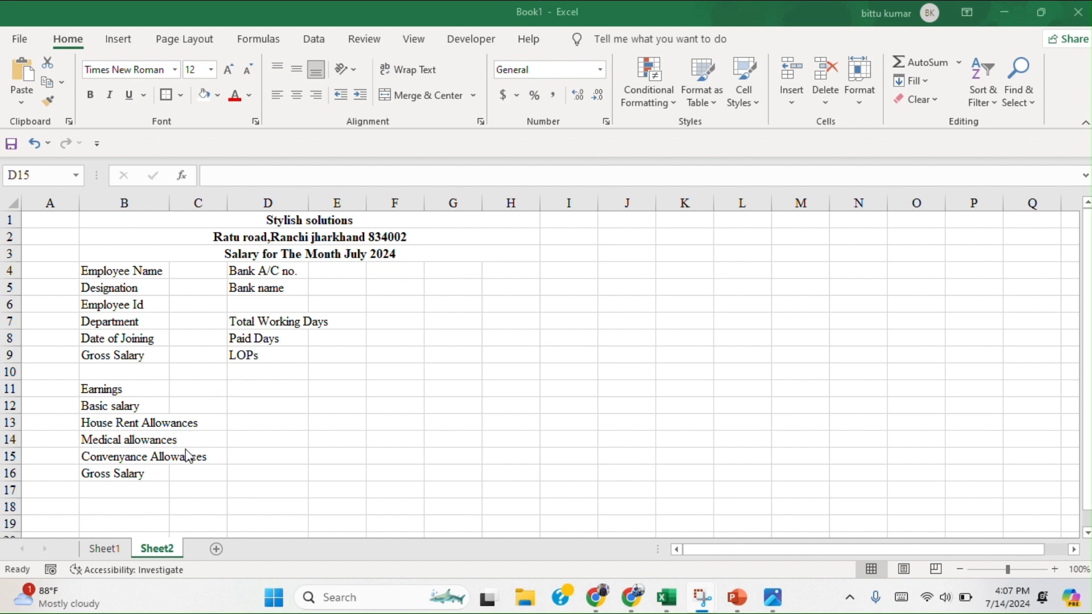
# Enter the column headings "Actual Salary", "Deduction" and "Amount" in cells D11, E11 and F11.
pyautogui.click(246, 387)
pyautogui.write('A')
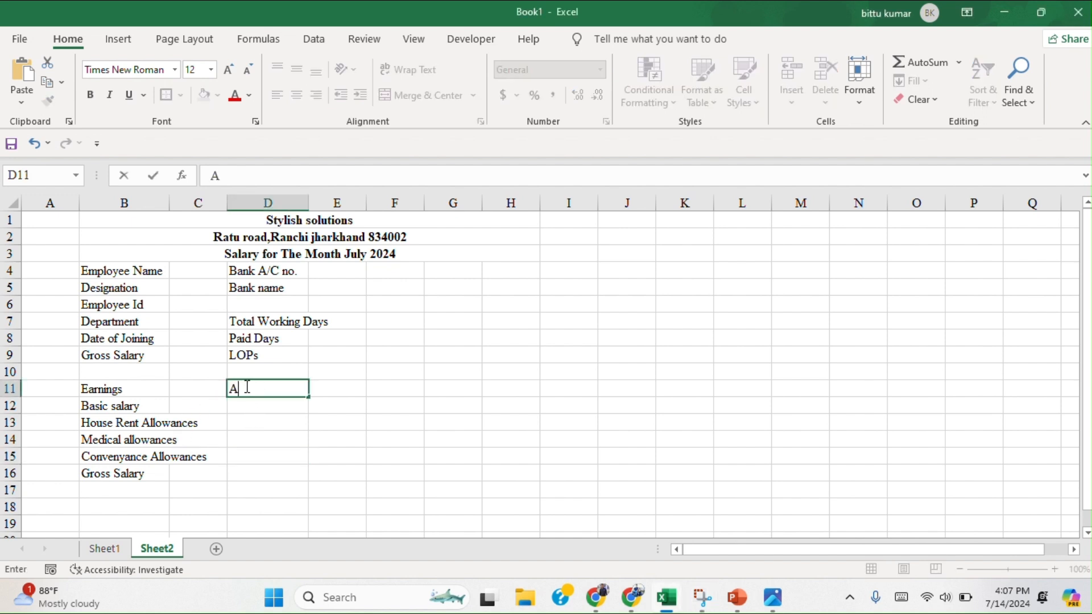
pyautogui.write('ctual Salary')
pyautogui.click(351, 389)
pyautogui.write('De')
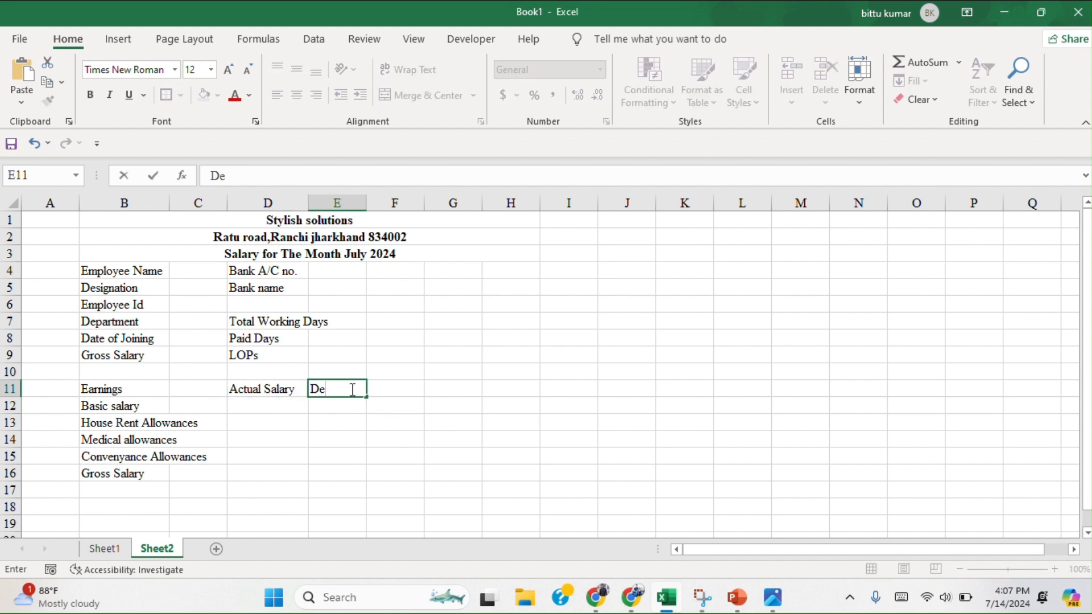
pyautogui.write('duction')
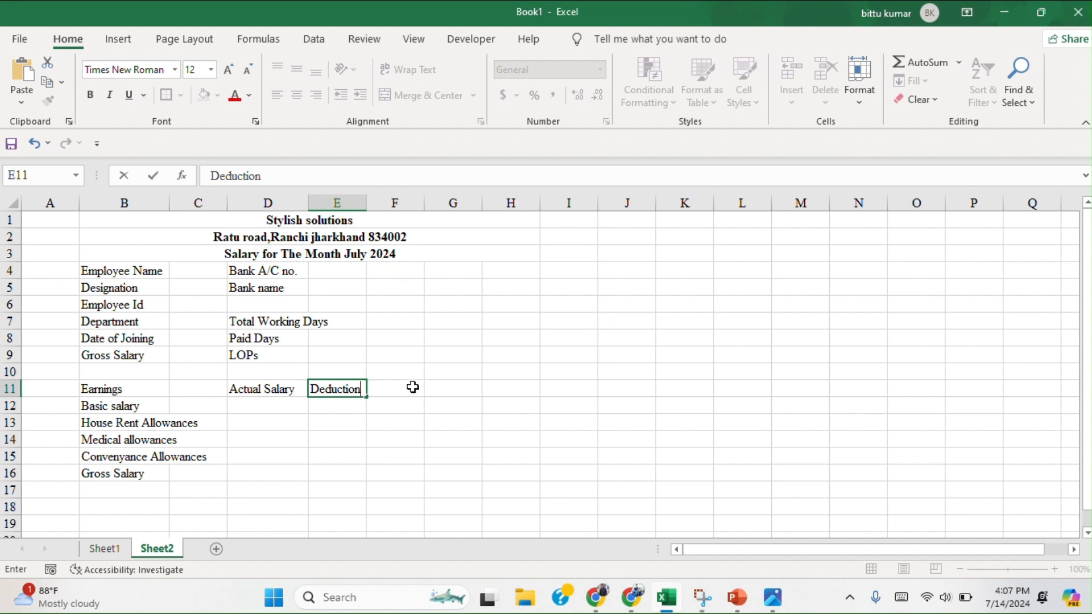
pyautogui.click(411, 387)
pyautogui.write('Amount')
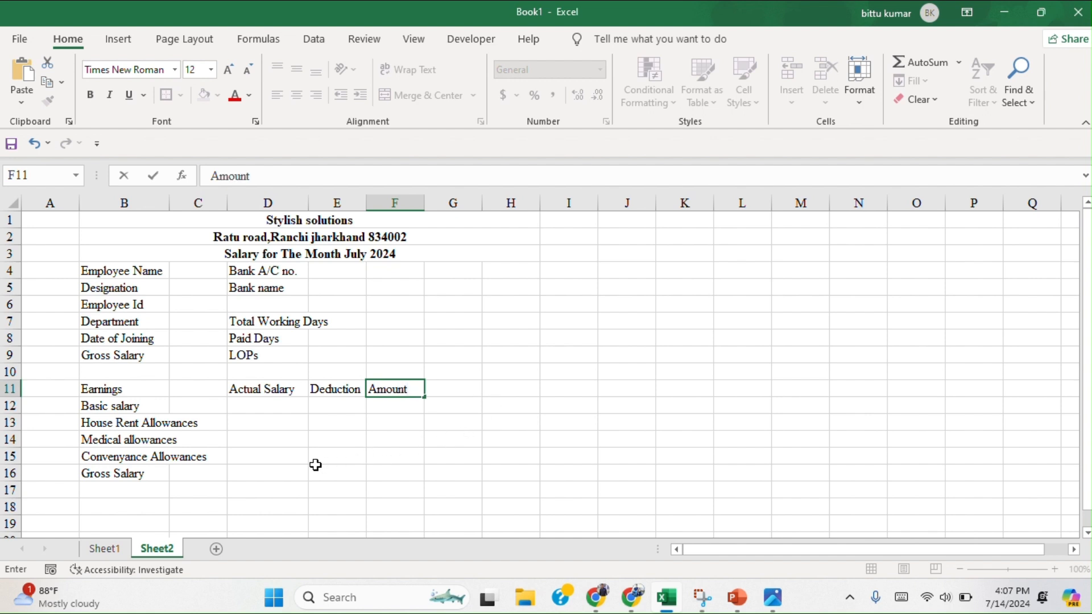
# Enter the labels "Total Deductions" in cell E16 and "Net Pay" in cell G16.
pyautogui.scroll(-1, 316, 465)
pyautogui.scroll(1, 316, 466)
pyautogui.click(328, 476)
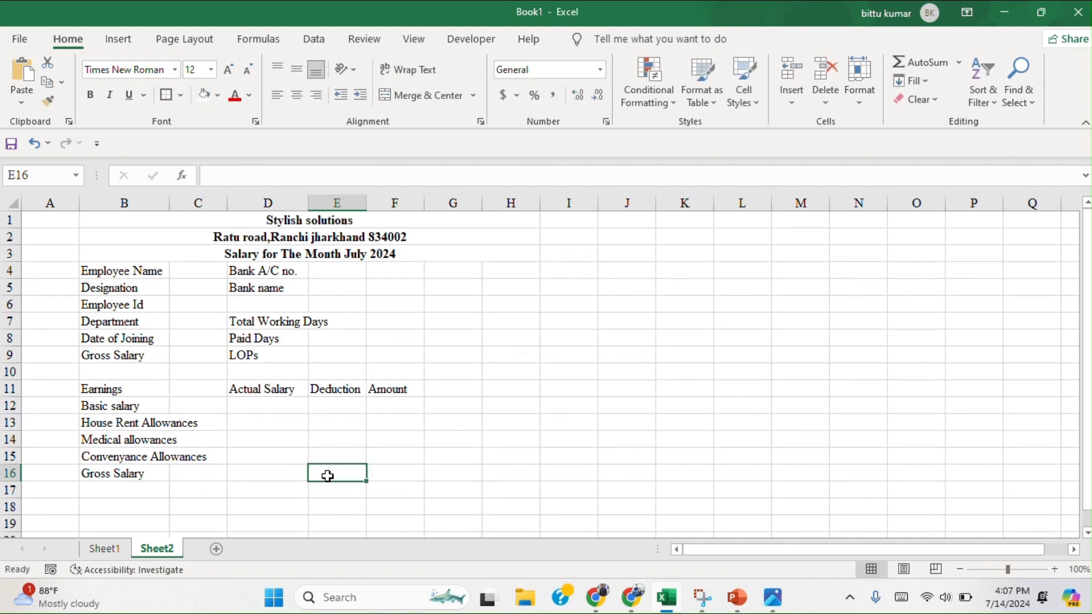
pyautogui.write('Tota')
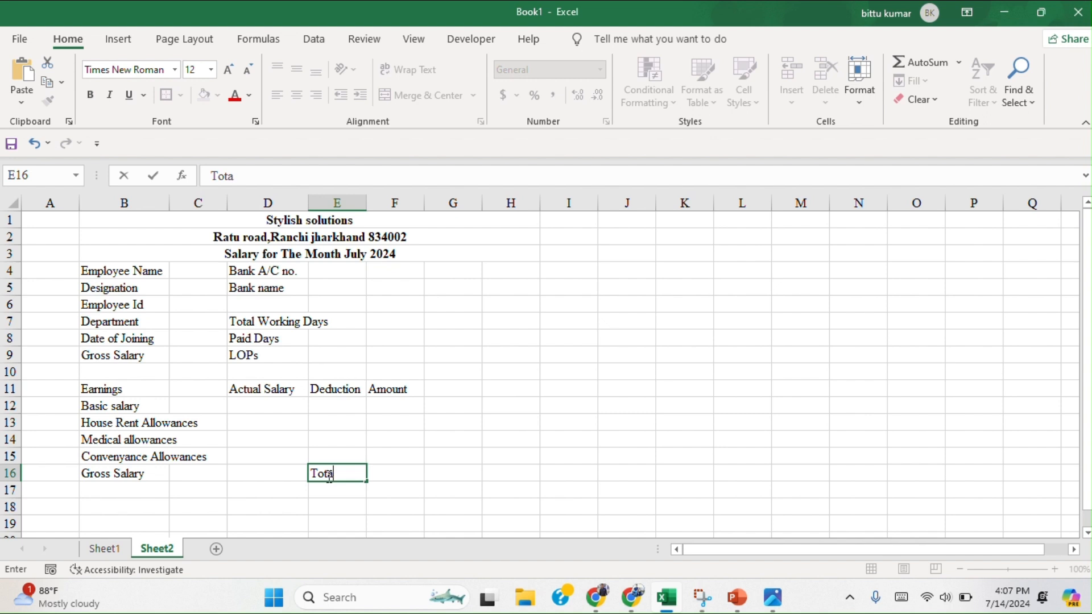
pyautogui.write('l Deductions')
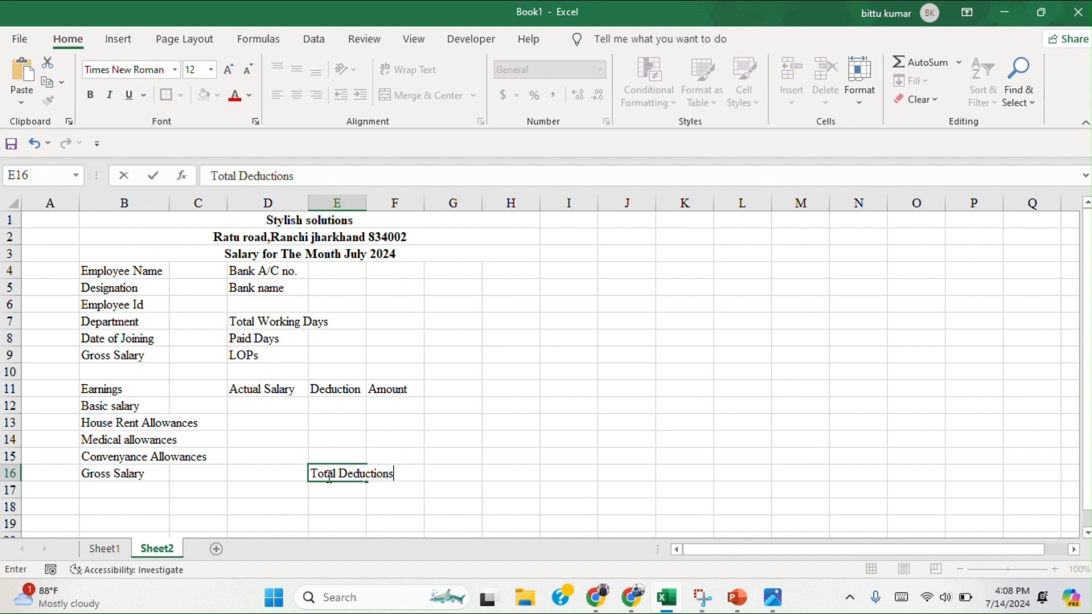
pyautogui.click(445, 474)
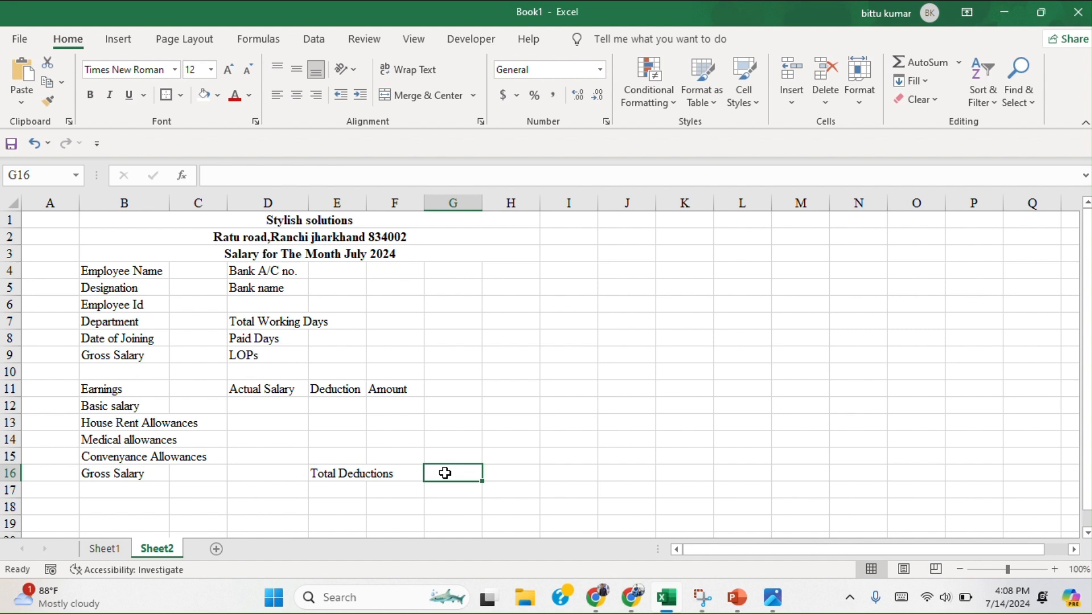
pyautogui.write('Net Pay')
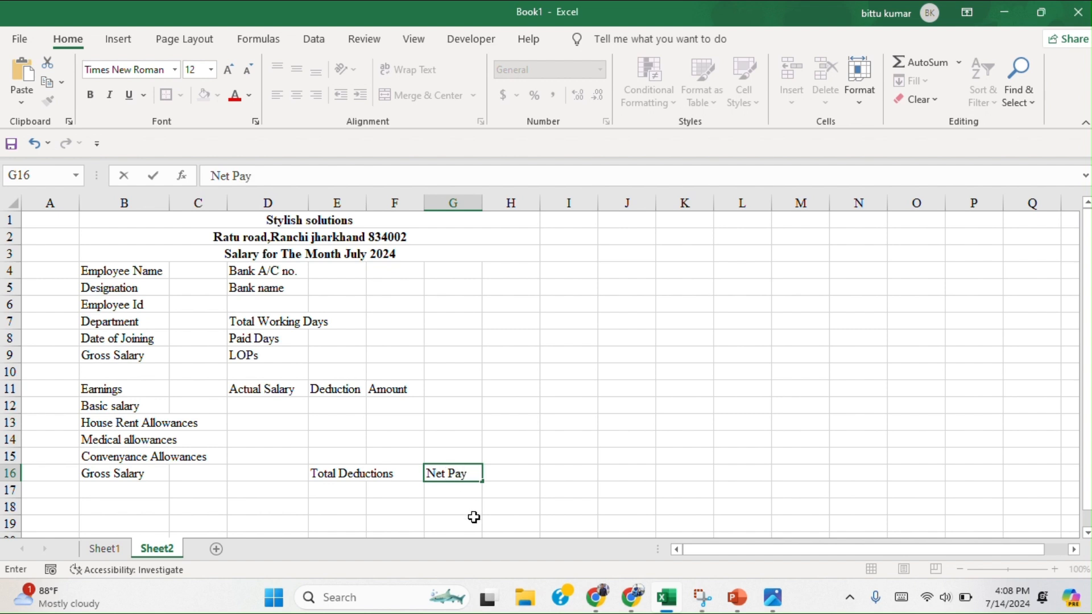
# Enter the label "Employer signature" in cell B18, leaving row 17 empty.
pyautogui.scroll(-1, 352, 510)
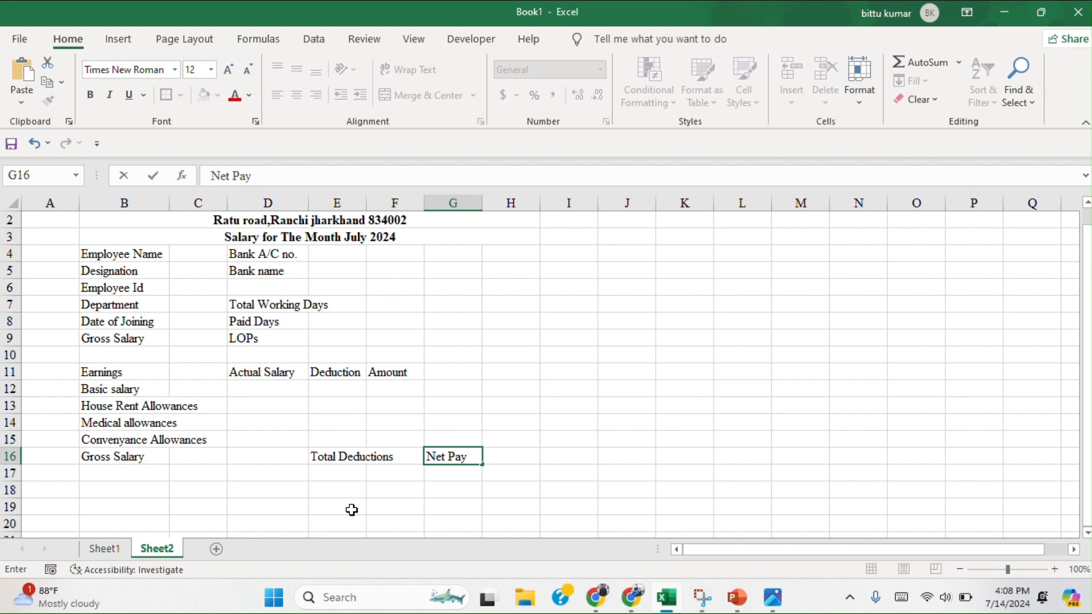
pyautogui.click(114, 491)
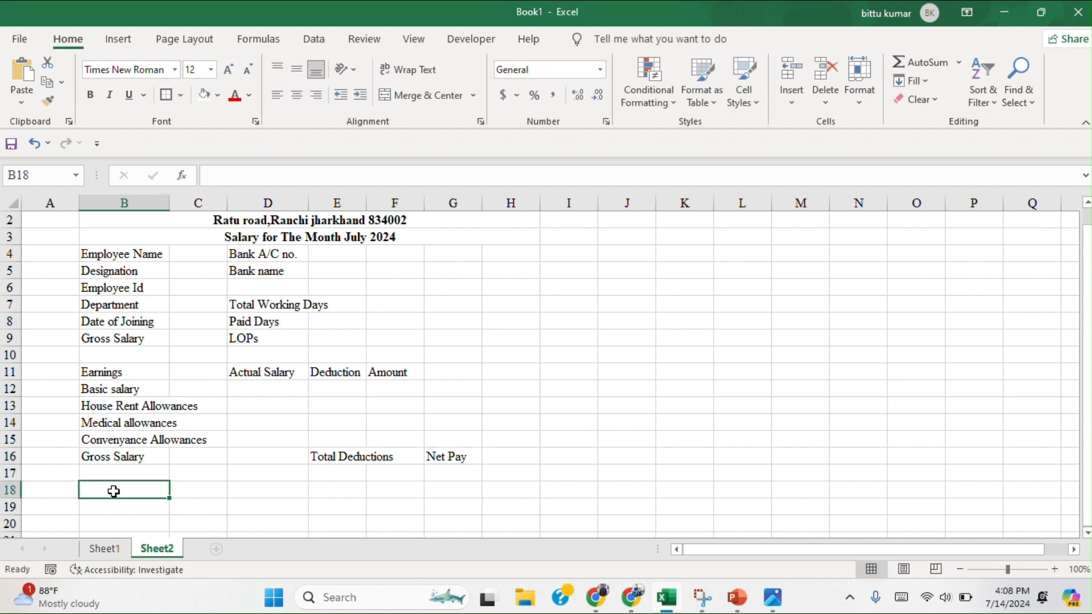
pyautogui.write('Employer signature')
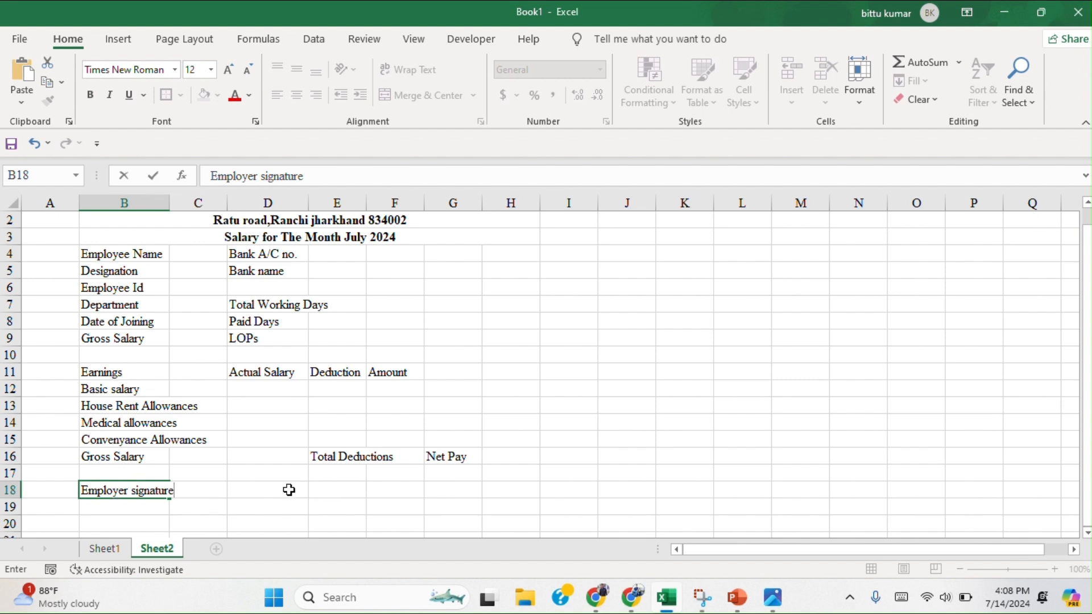
# Merge and center cells D18:F18 and enter the label "Employee signature" in the merged cell.
pyautogui.click(271, 490)
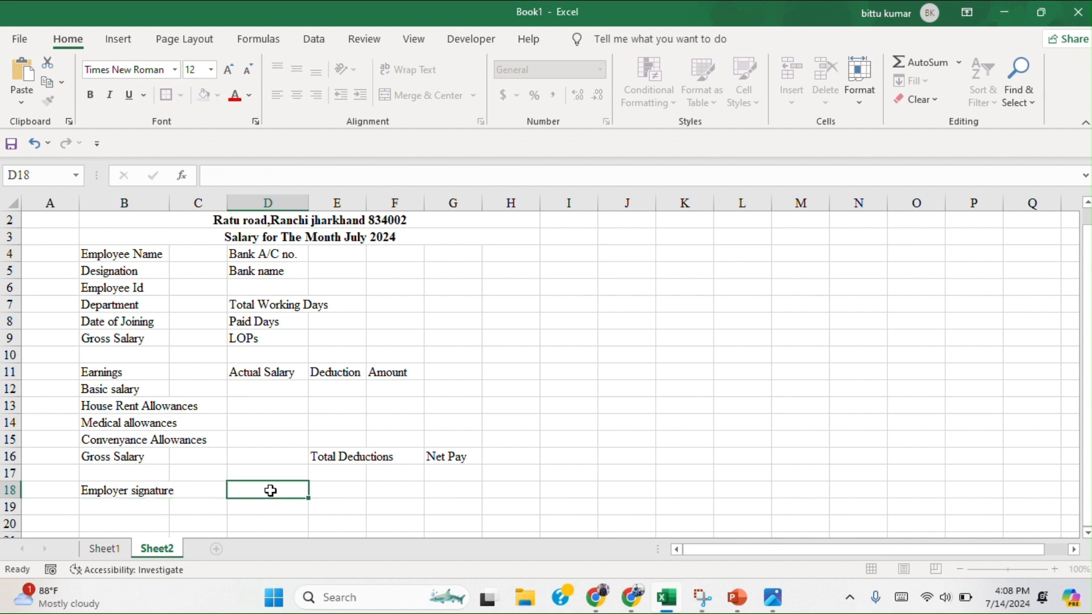
pyautogui.moveTo(293, 490); pyautogui.dragTo(385, 493)
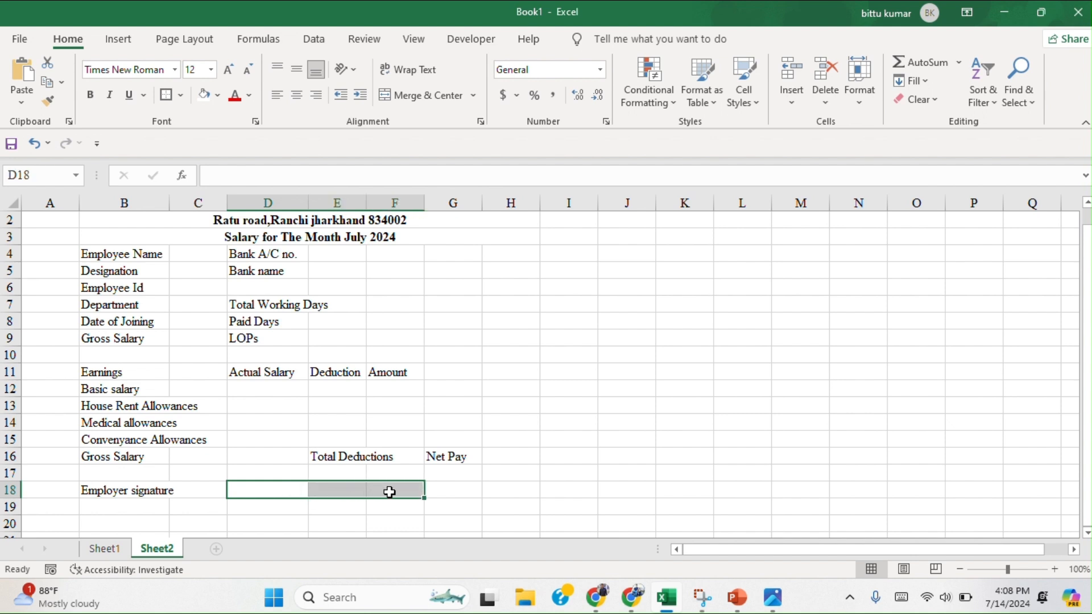
pyautogui.click(425, 95)
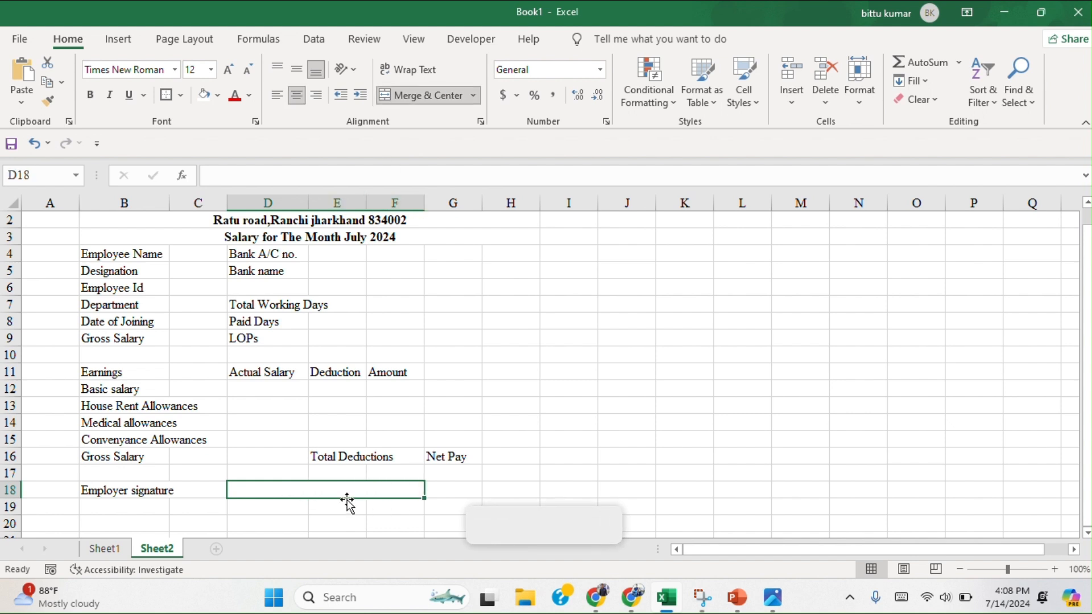
pyautogui.write('Em')
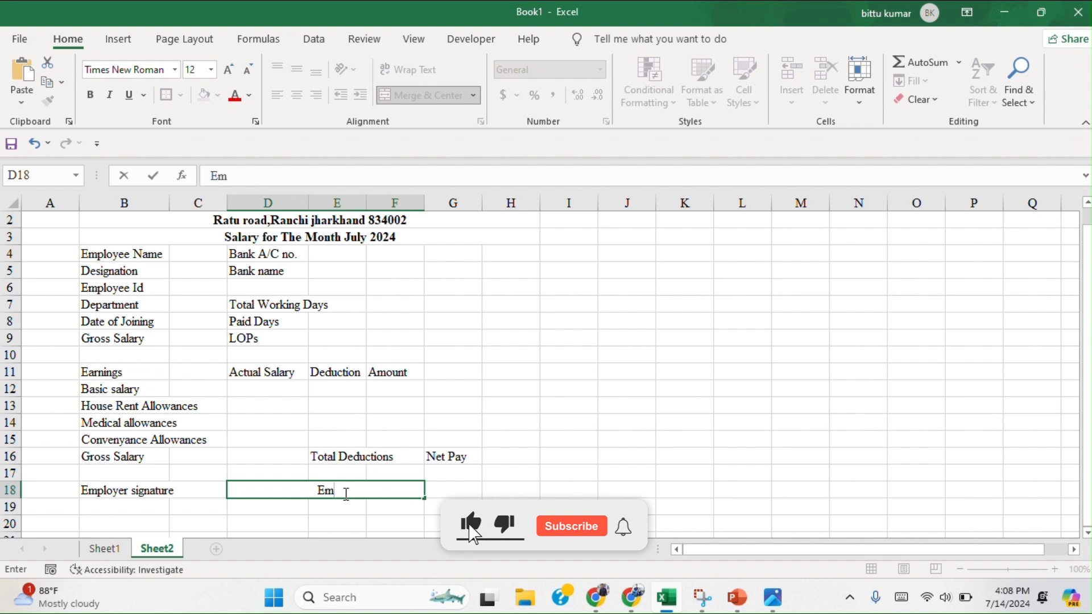
pyautogui.write('ployee')
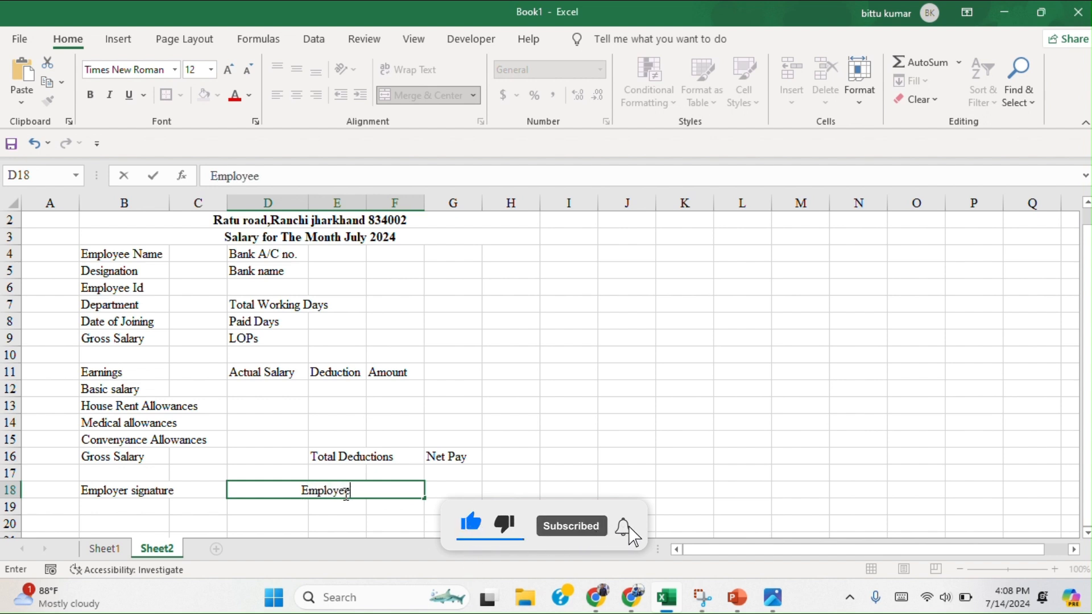
pyautogui.write(' signature')
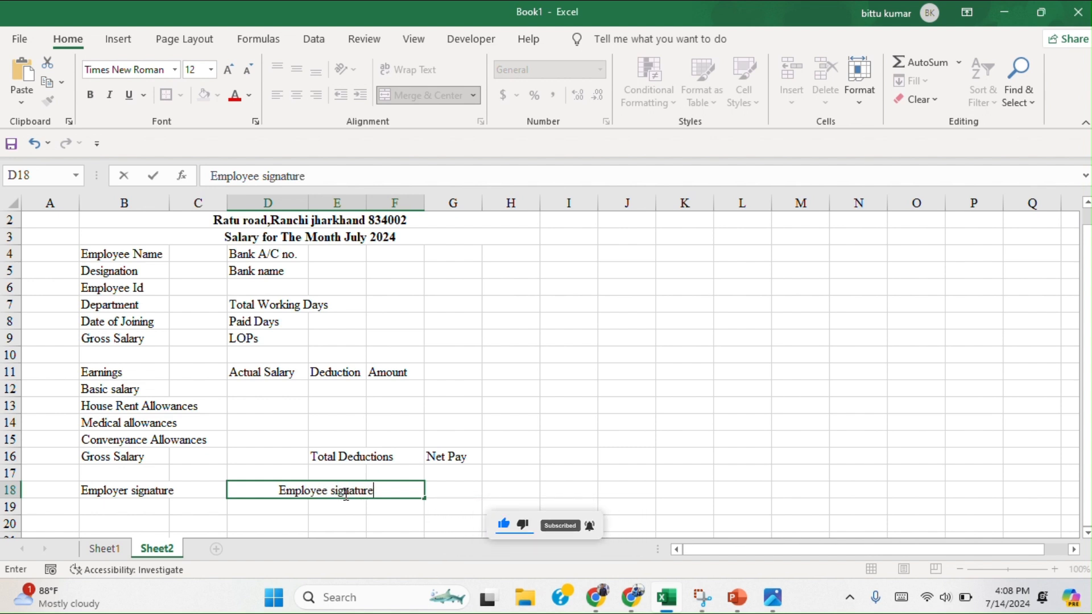
pyautogui.click(596, 505)
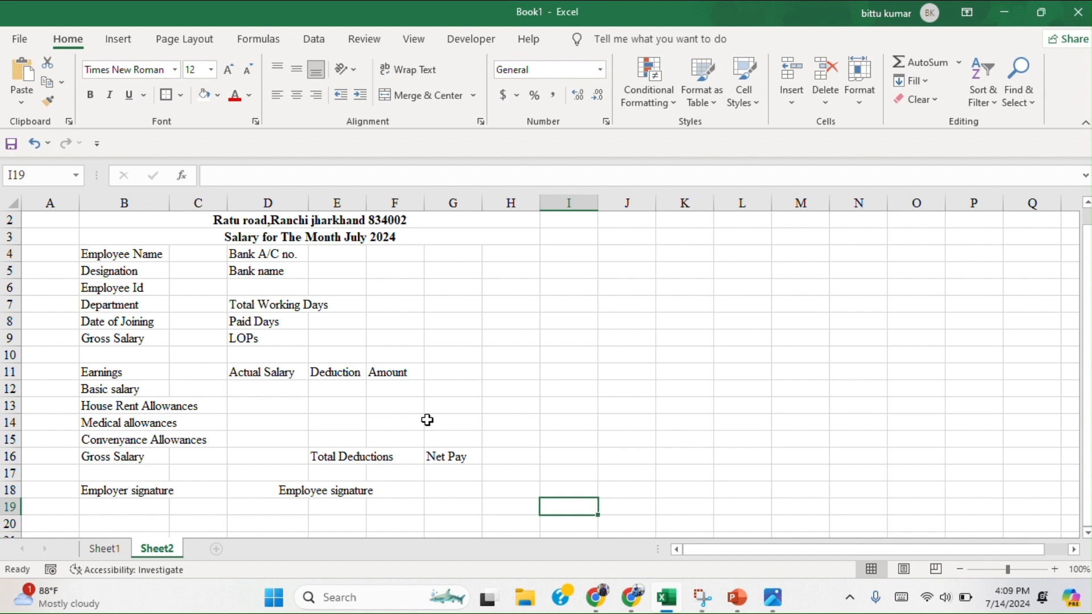
# Widen columns B, D and E so their longest labels fit within the columns.
pyautogui.scroll(1, 409, 398)
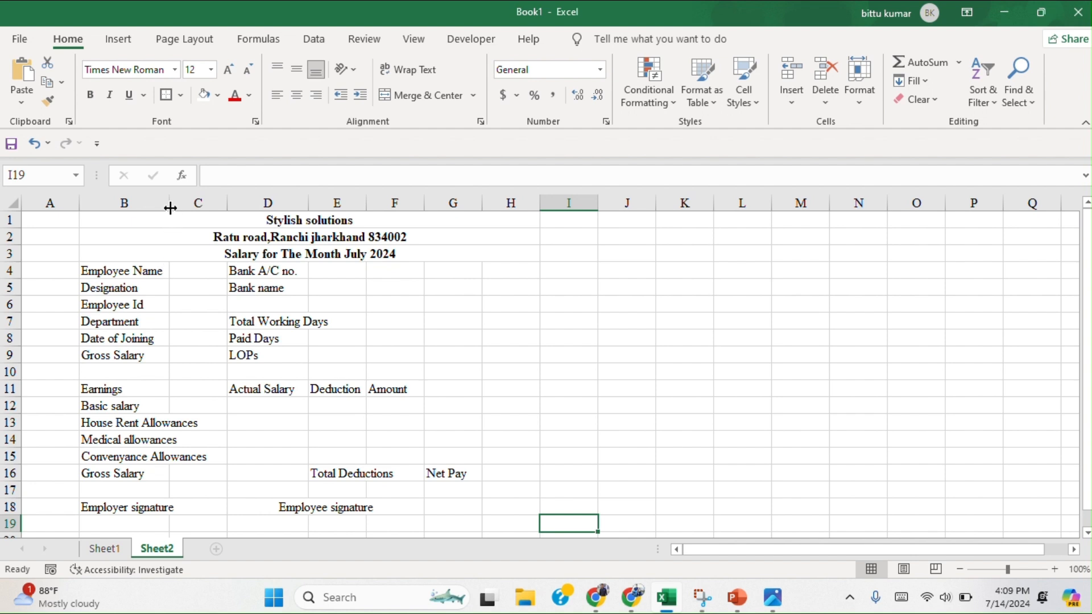
pyautogui.moveTo(168, 203); pyautogui.dragTo(209, 208)
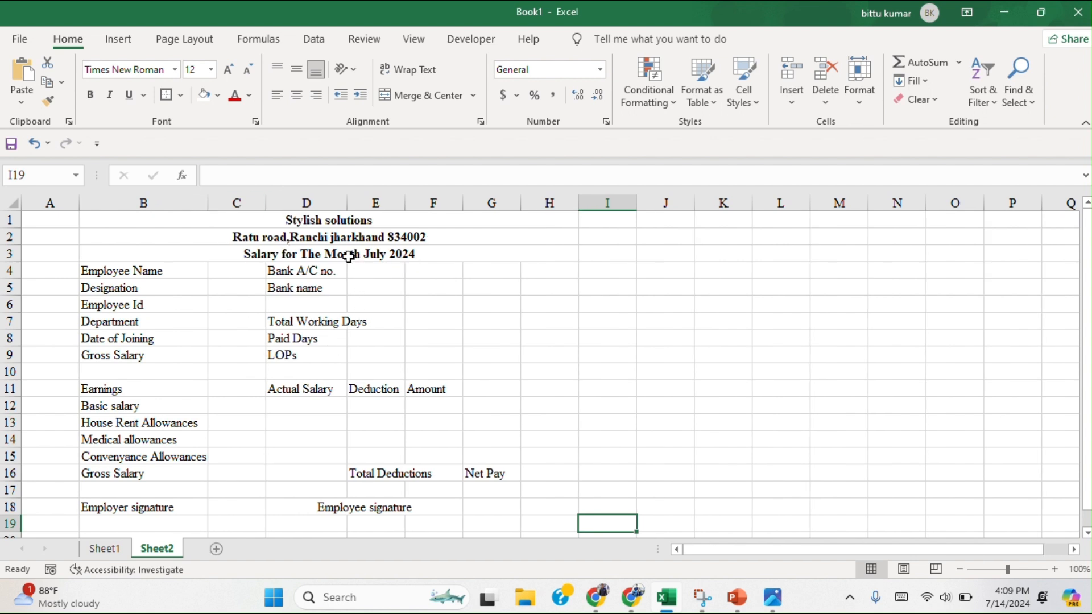
pyautogui.moveTo(348, 209); pyautogui.dragTo(455, 209)
pyautogui.scroll(-1, 538, 352)
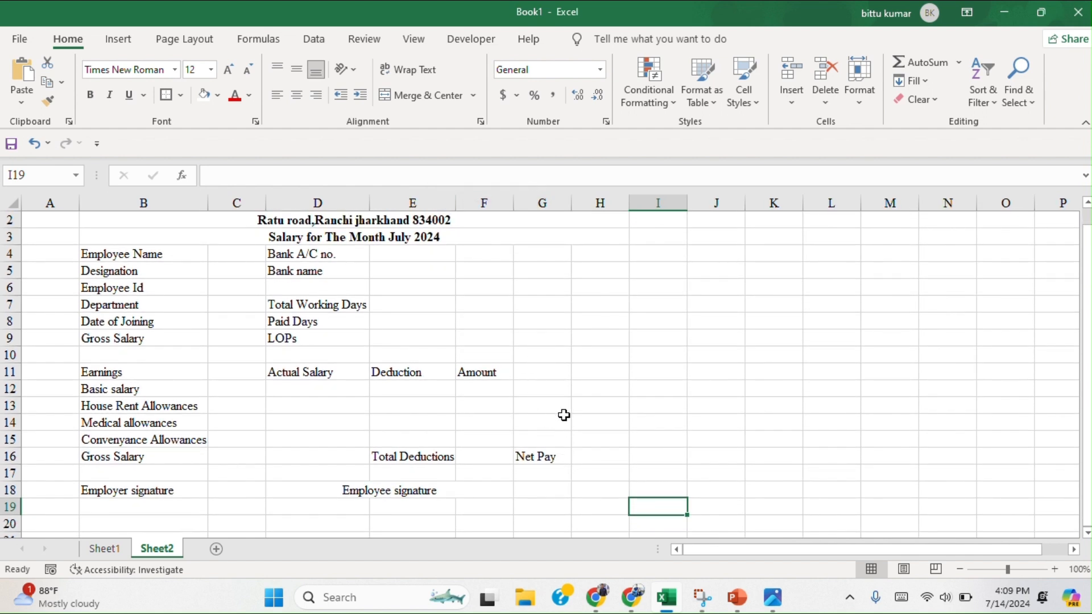
pyautogui.scroll(1, 564, 415)
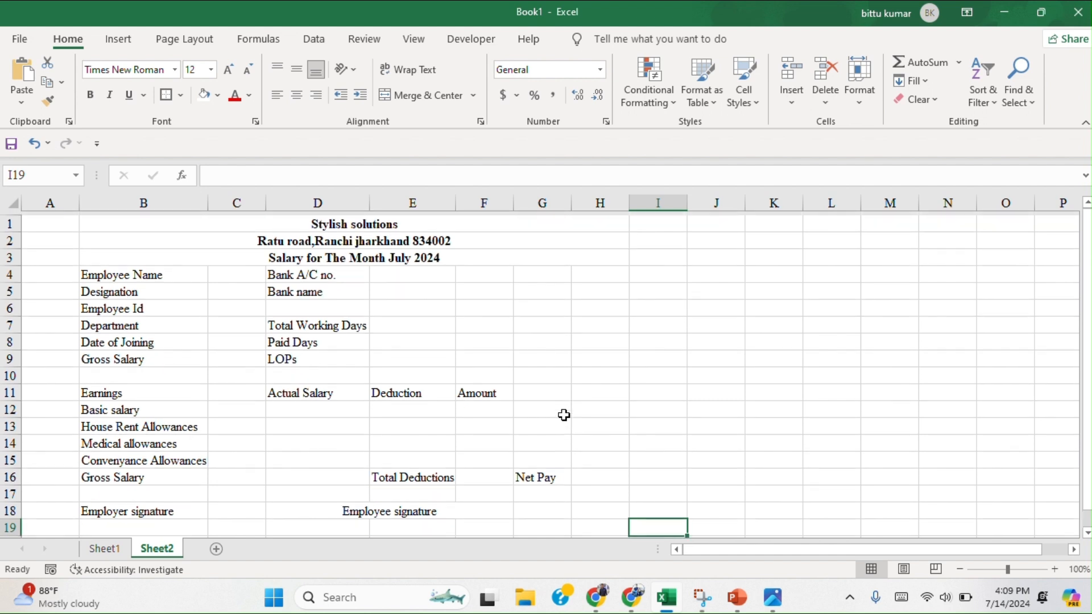
# Apply all borders to the whole salary slip, range B1:H18.
pyautogui.moveTo(126, 223); pyautogui.dragTo(358, 470)
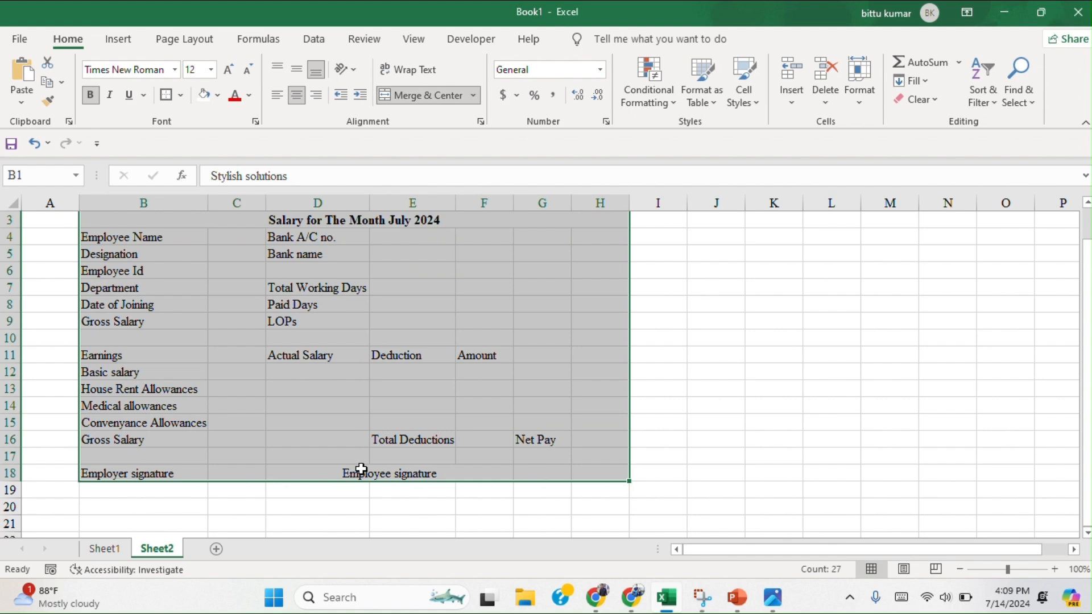
pyautogui.click(181, 95)
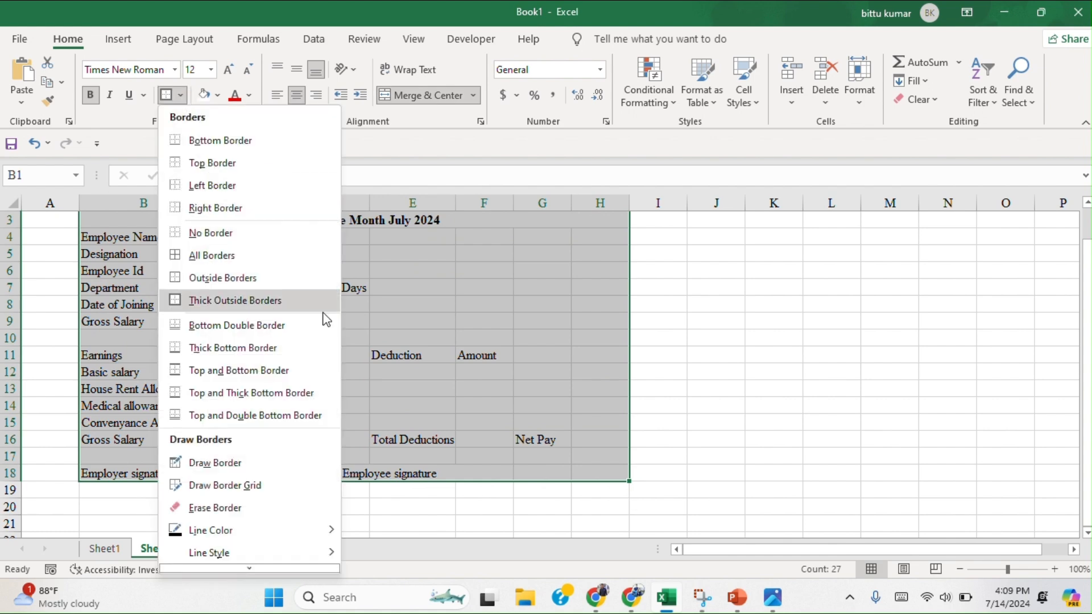
pyautogui.click(221, 256)
pyautogui.scroll(1, 215, 259)
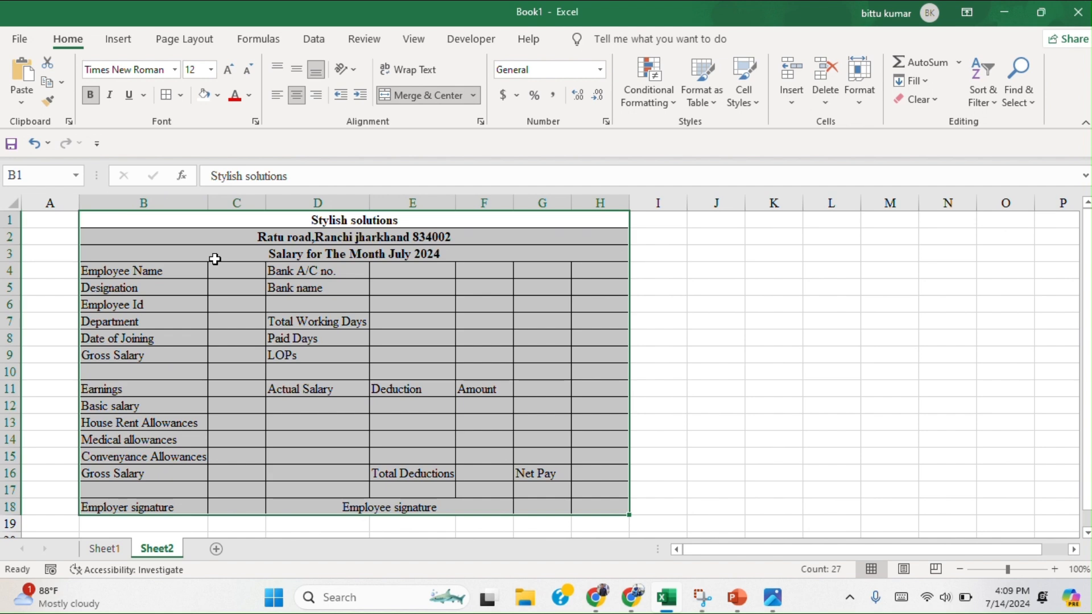
pyautogui.click(699, 311)
pyautogui.scroll(1, 700, 313)
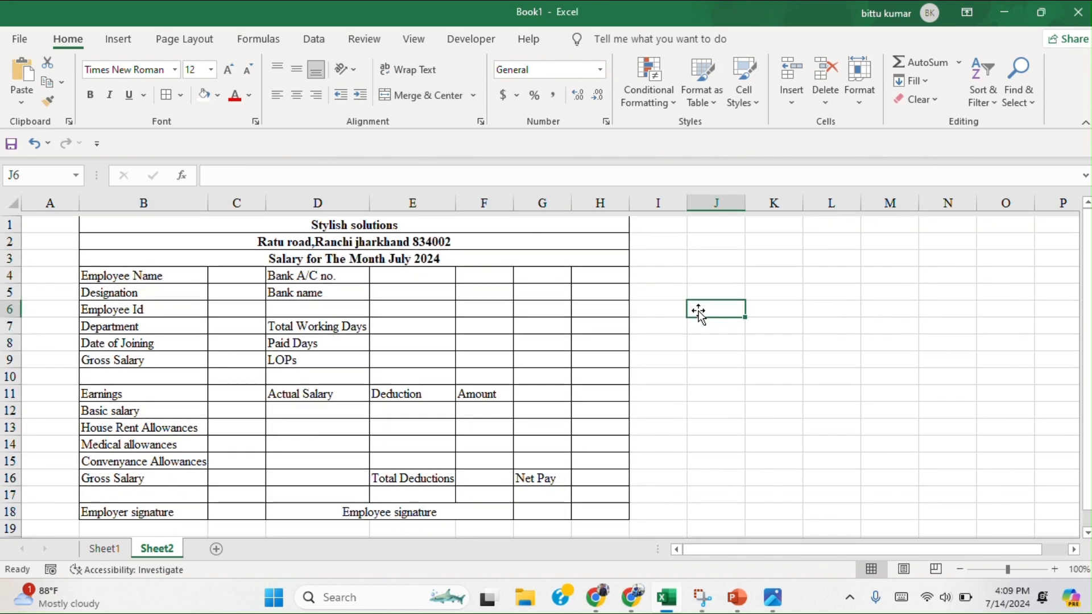
pyautogui.click(180, 95)
pyautogui.scroll(-1, 296, 498)
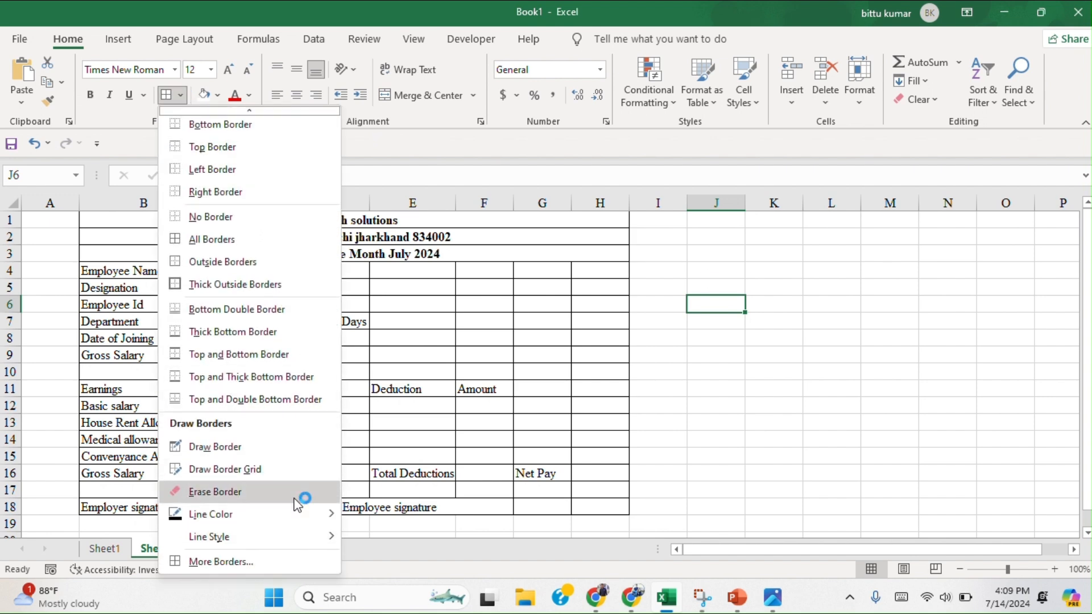
pyautogui.click(216, 562)
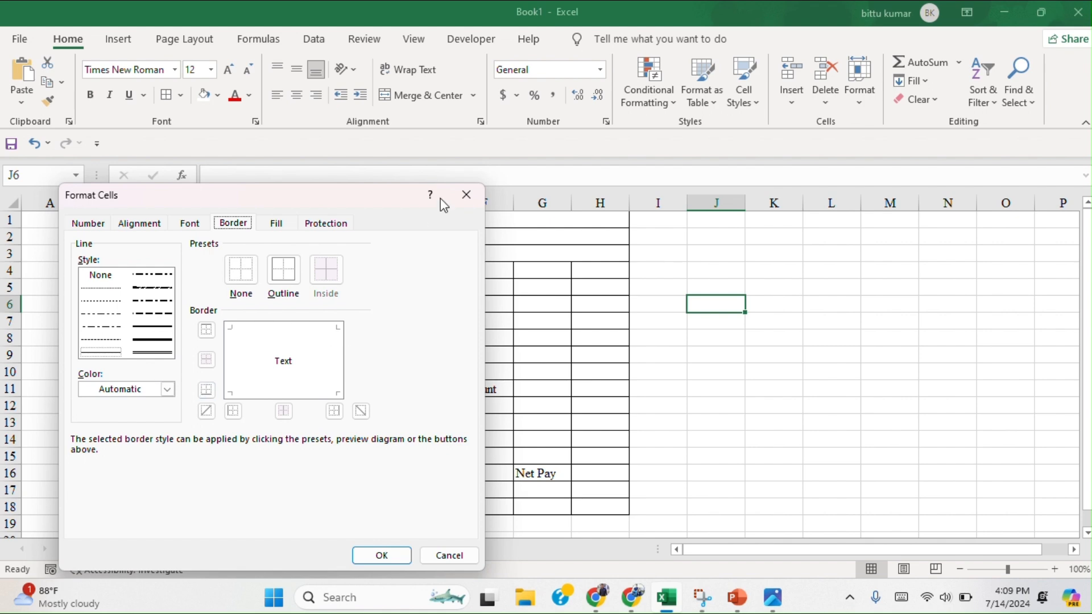
pyautogui.click(466, 196)
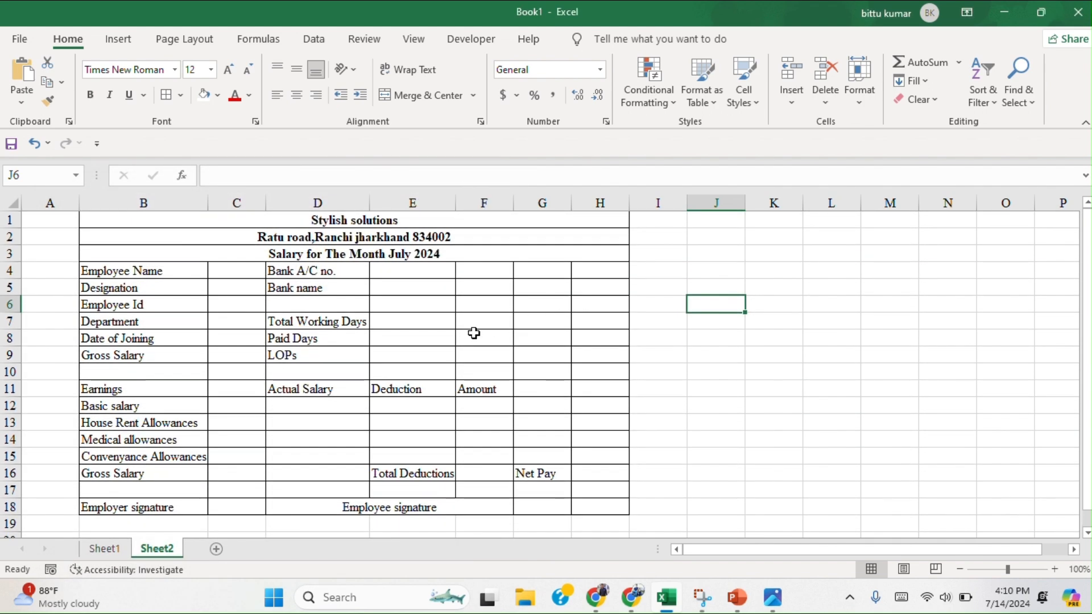
# Make the row 11 headings "Earnings", "Actual Salary" and "Deduction" bold.
pyautogui.click(112, 394)
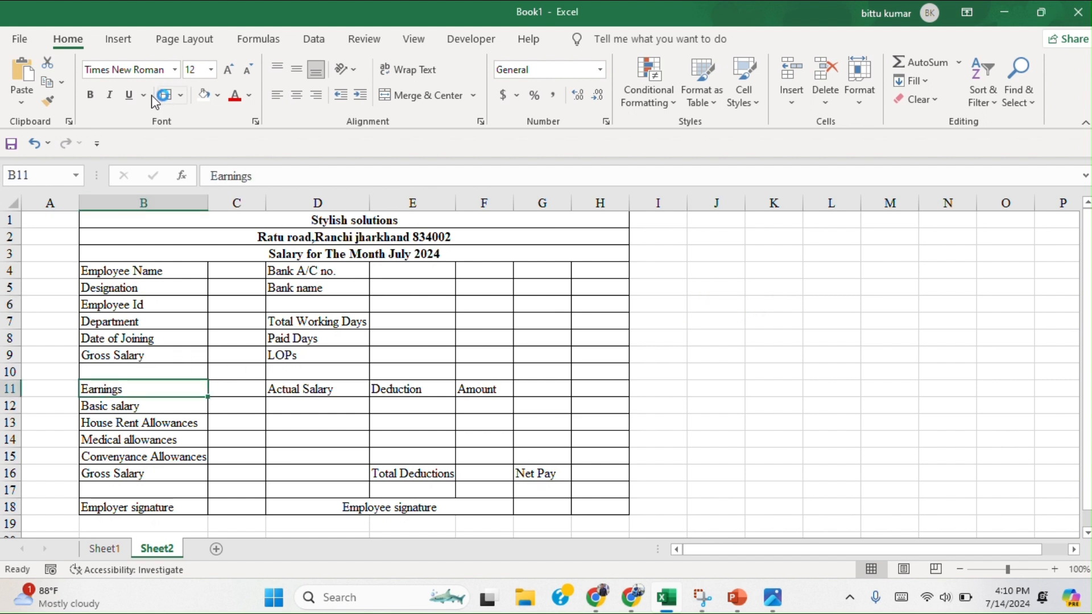
pyautogui.click(86, 99)
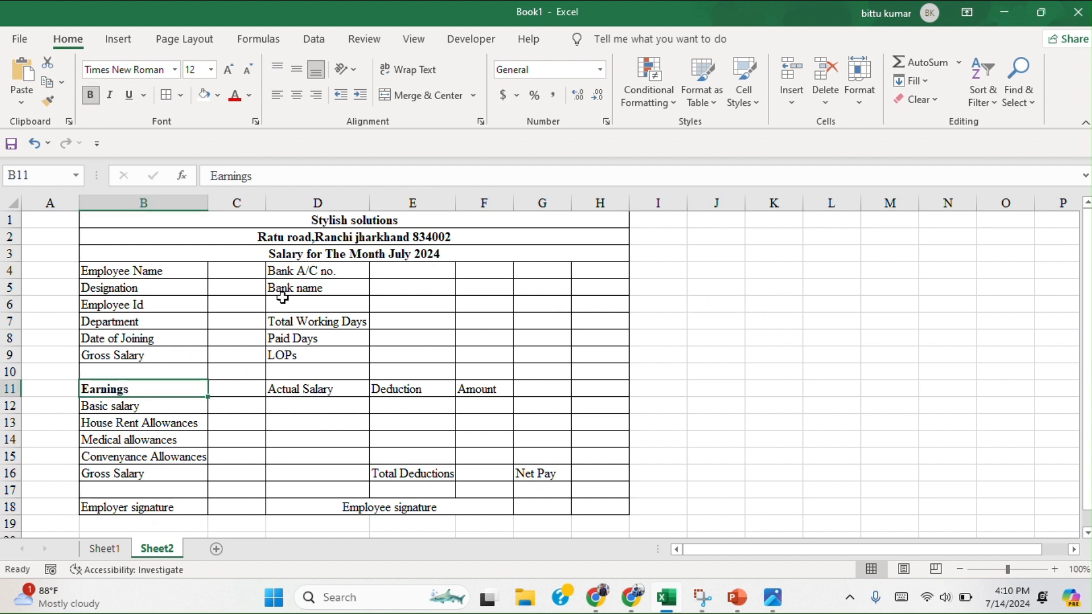
pyautogui.click(313, 390)
pyautogui.click(90, 95)
pyautogui.click(427, 389)
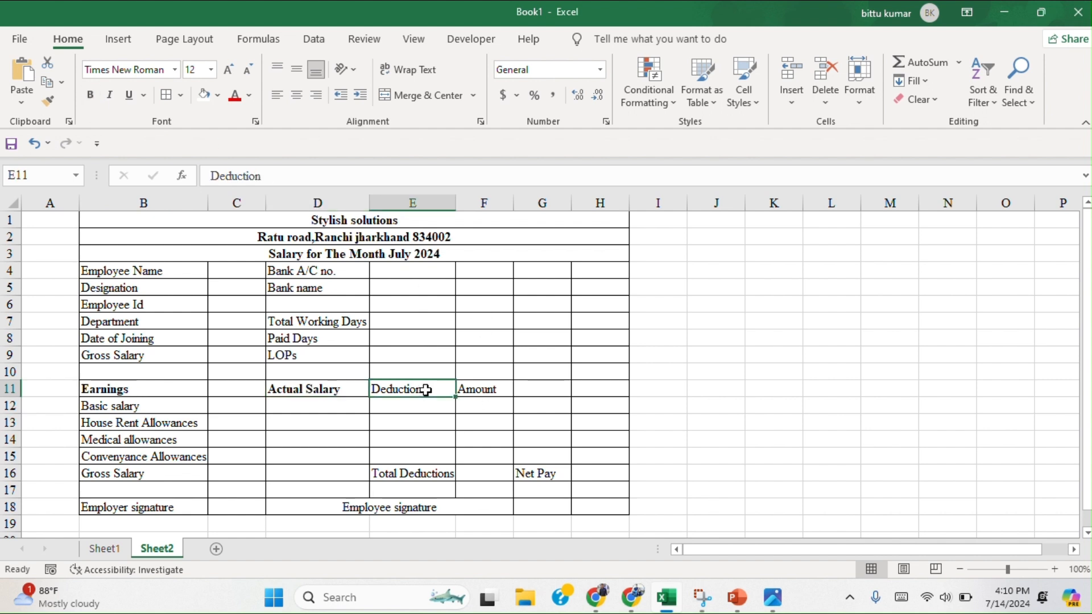
pyautogui.click(90, 95)
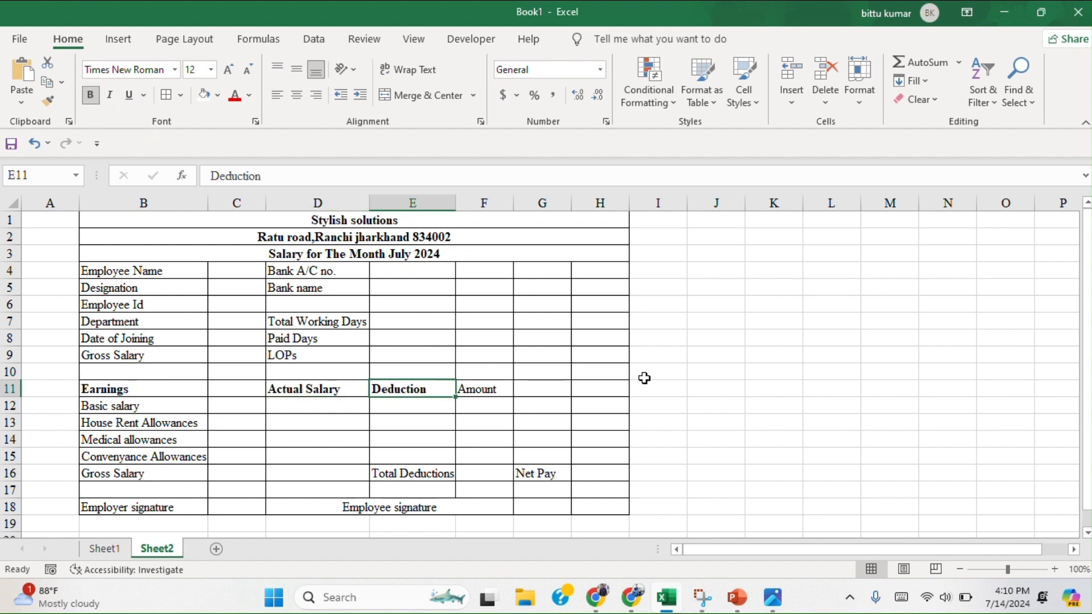
# Make the "Amount" heading in row 11 and the "Employee Name" and "Bank A/C no." labels in row 4 bold.
pyautogui.click(499, 389)
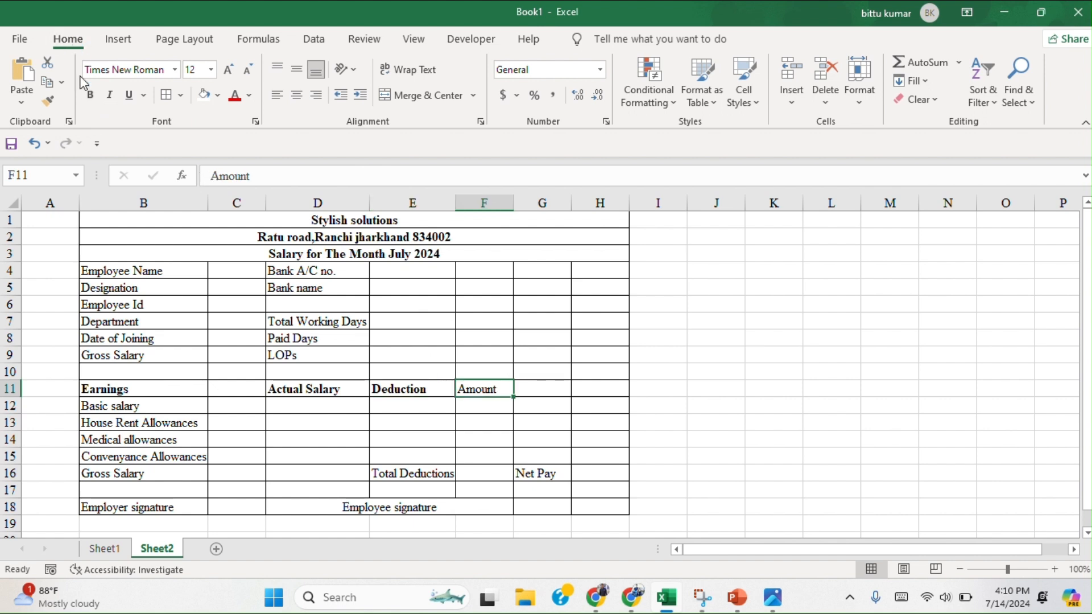
pyautogui.click(91, 97)
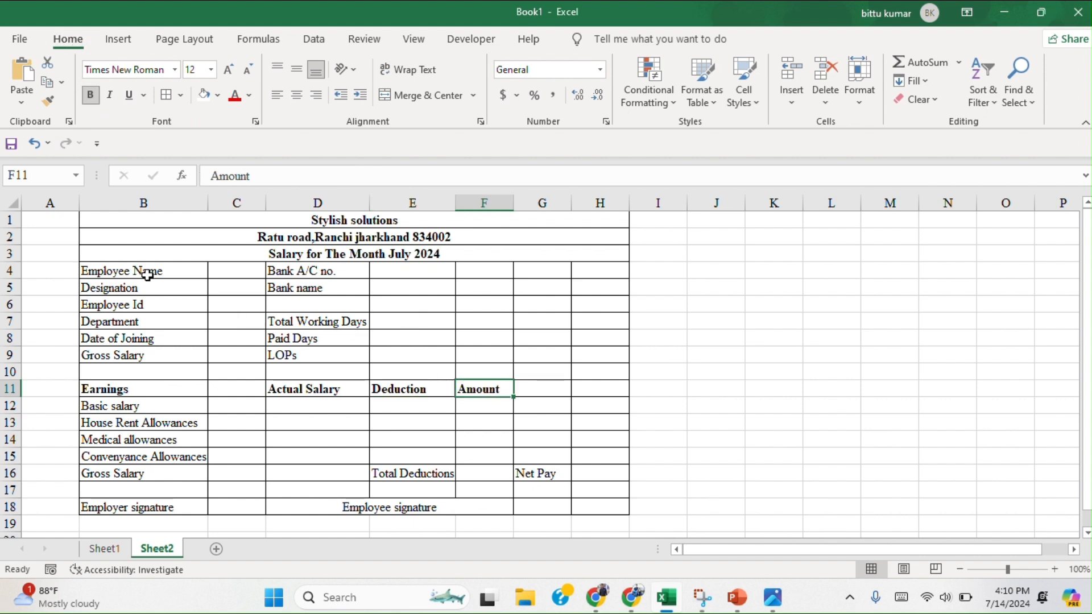
pyautogui.click(146, 272)
pyautogui.click(90, 95)
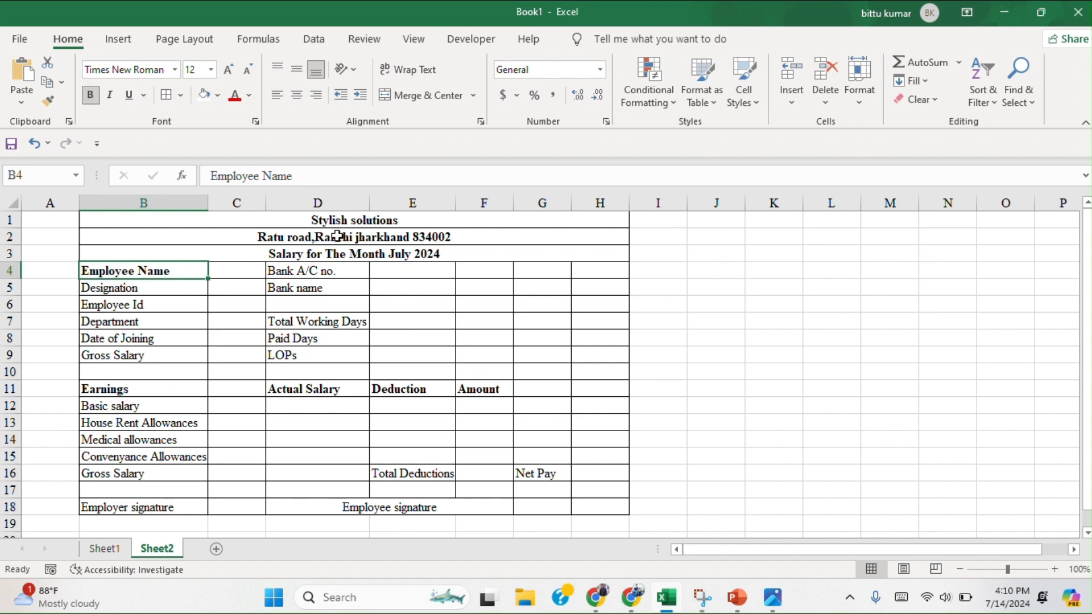
pyautogui.click(314, 276)
pyautogui.click(90, 96)
# Make the row 16 "Gross Salary" label and both signature labels in row 18 bold.
pyautogui.scroll(-1, 349, 300)
pyautogui.scroll(-1, 349, 300)
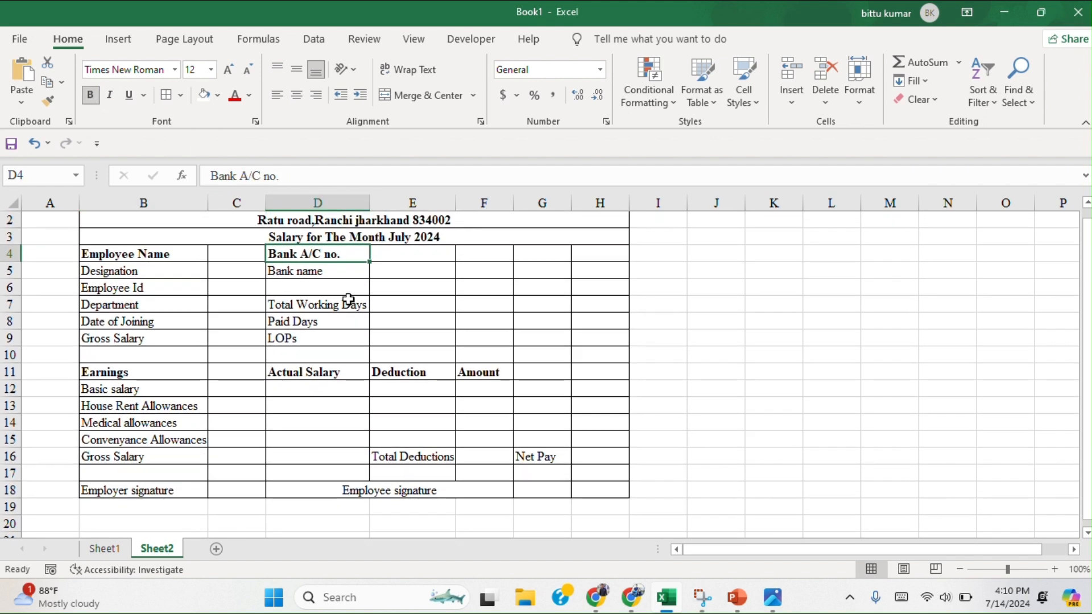
pyautogui.click(149, 494)
pyautogui.click(90, 95)
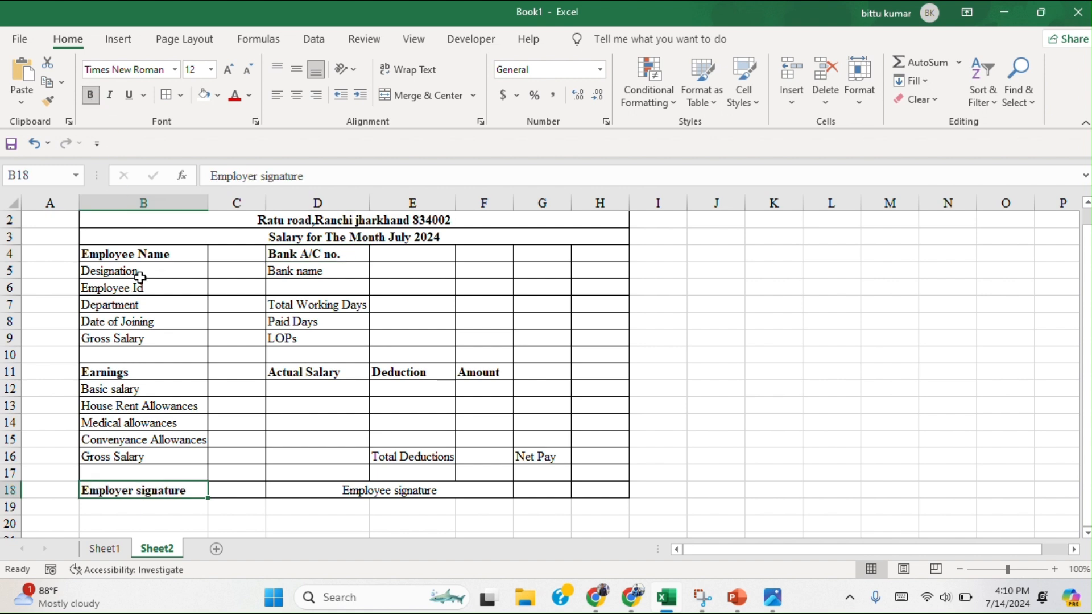
pyautogui.click(116, 454)
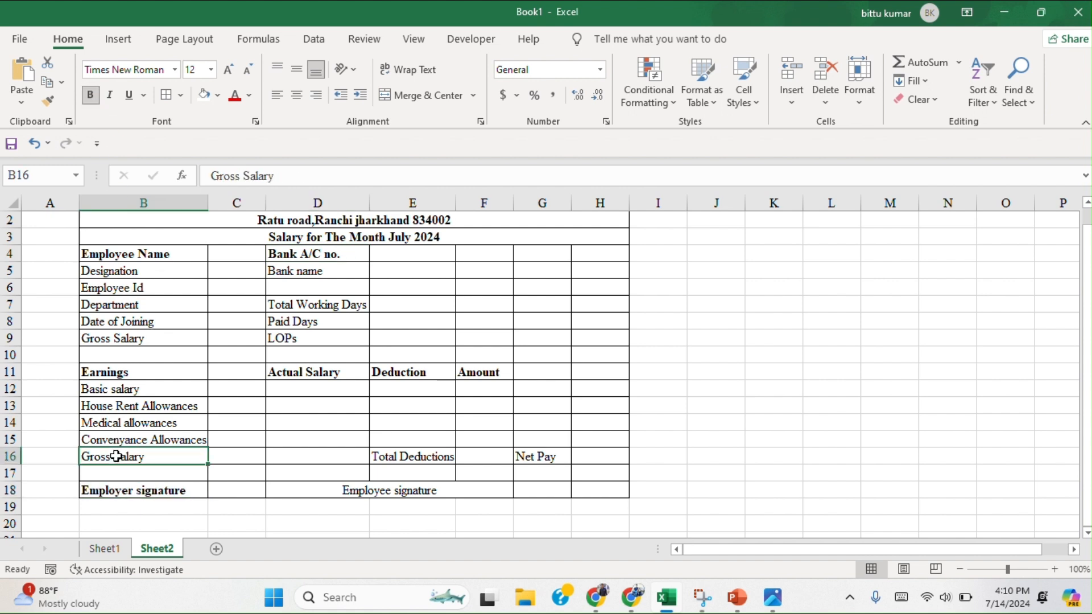
pyautogui.click(89, 95)
pyautogui.click(379, 494)
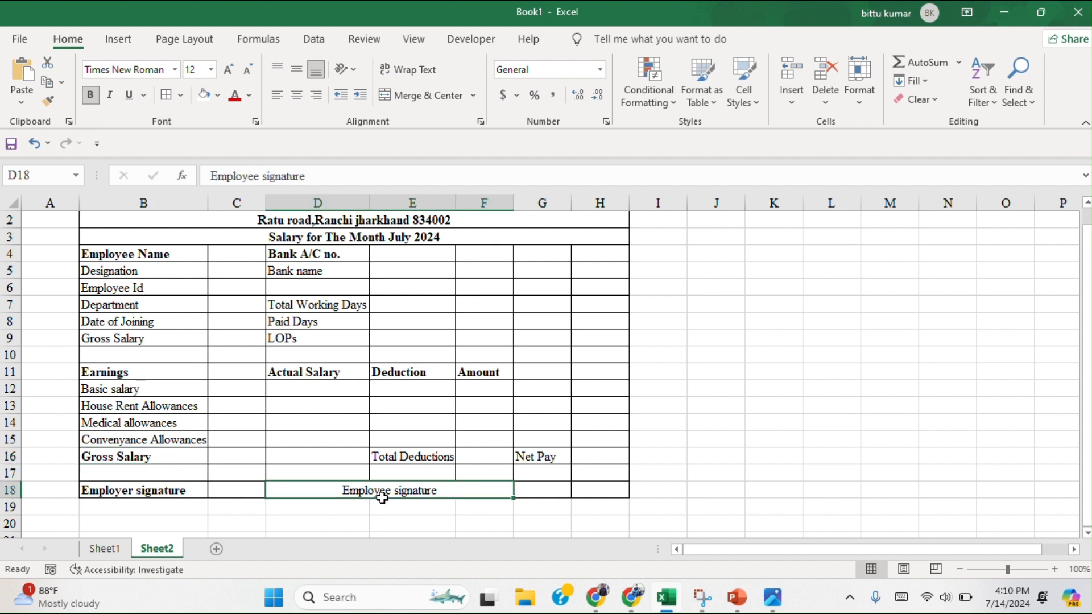
pyautogui.click(90, 95)
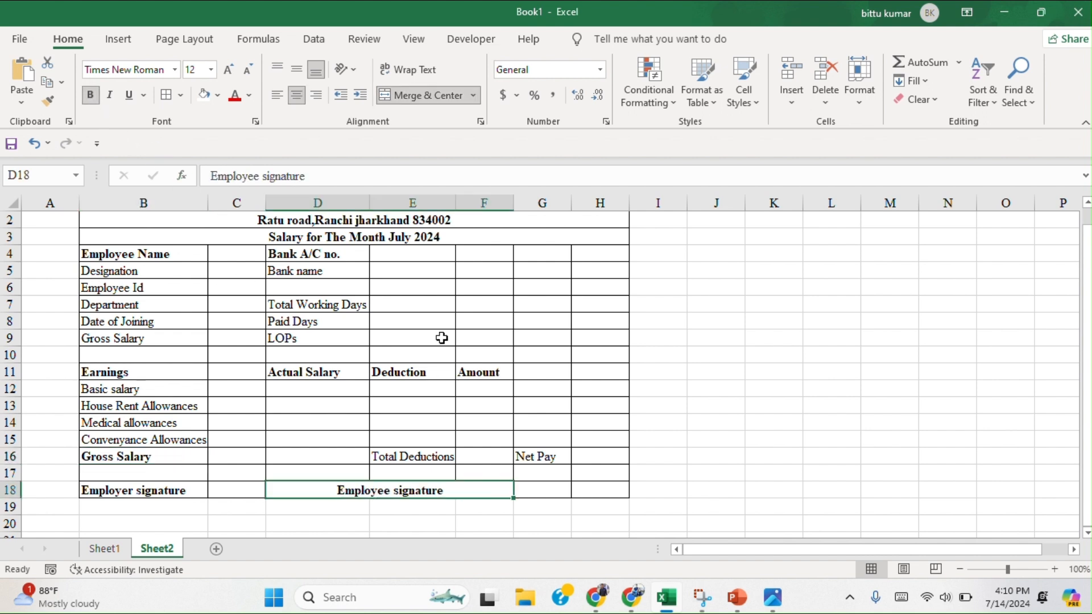
# Make the row 16 labels "Total Deductions" and "Net Pay" bold and widen column E to fit its text.
pyautogui.click(424, 455)
pyautogui.click(90, 95)
pyautogui.click(554, 454)
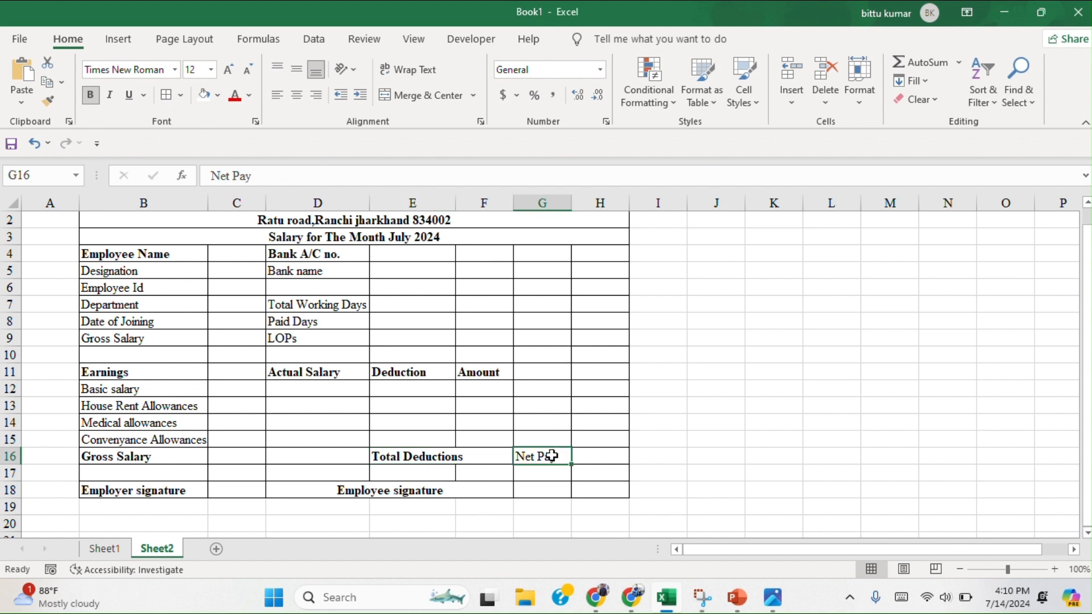
pyautogui.click(90, 95)
pyautogui.moveTo(456, 205); pyautogui.dragTo(463, 209)
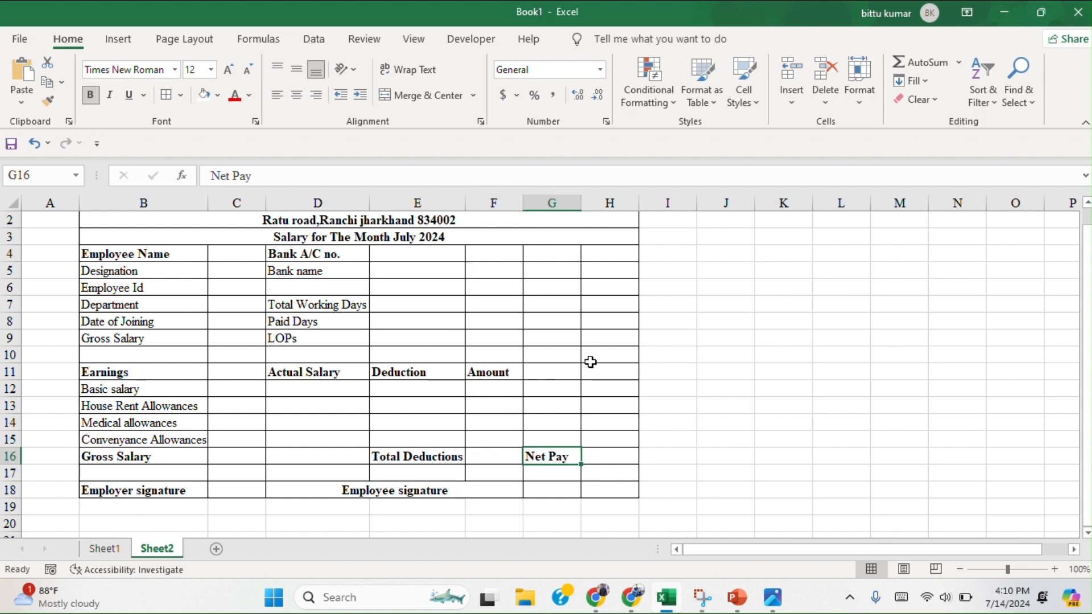
# Enter the employee's full name in cell C4, beside the "Employee Name" label.
pyautogui.scroll(1, 591, 362)
pyautogui.scroll(-2, 591, 362)
pyautogui.scroll(2, 590, 362)
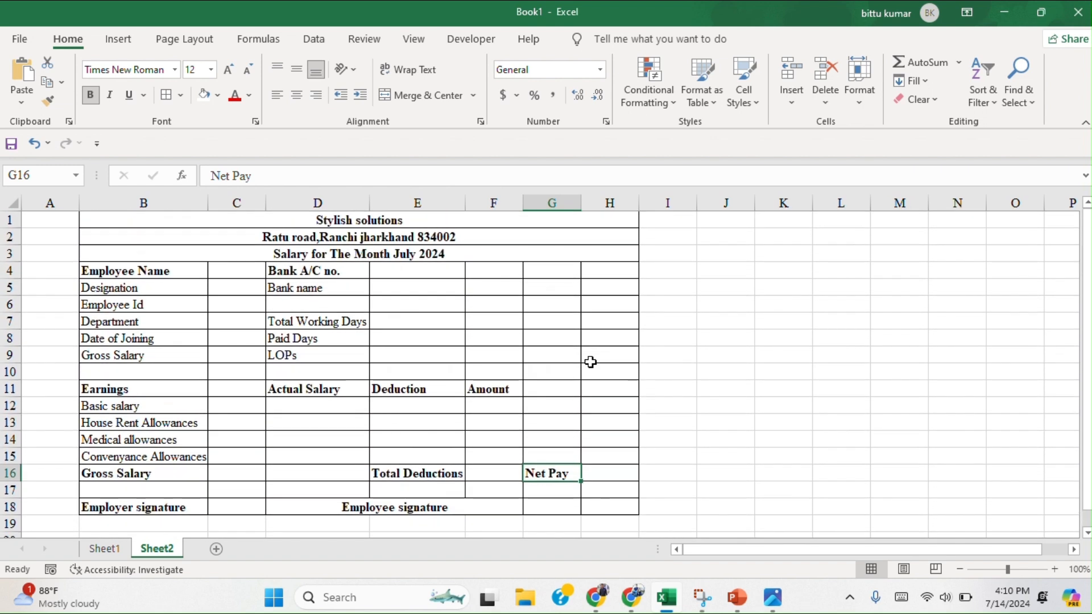
pyautogui.click(239, 273)
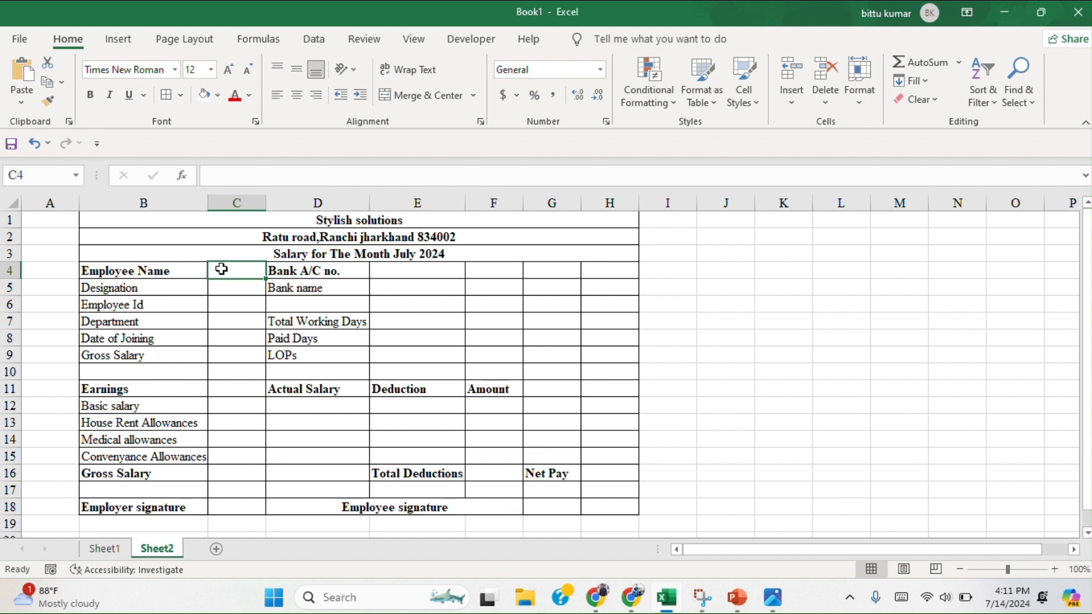
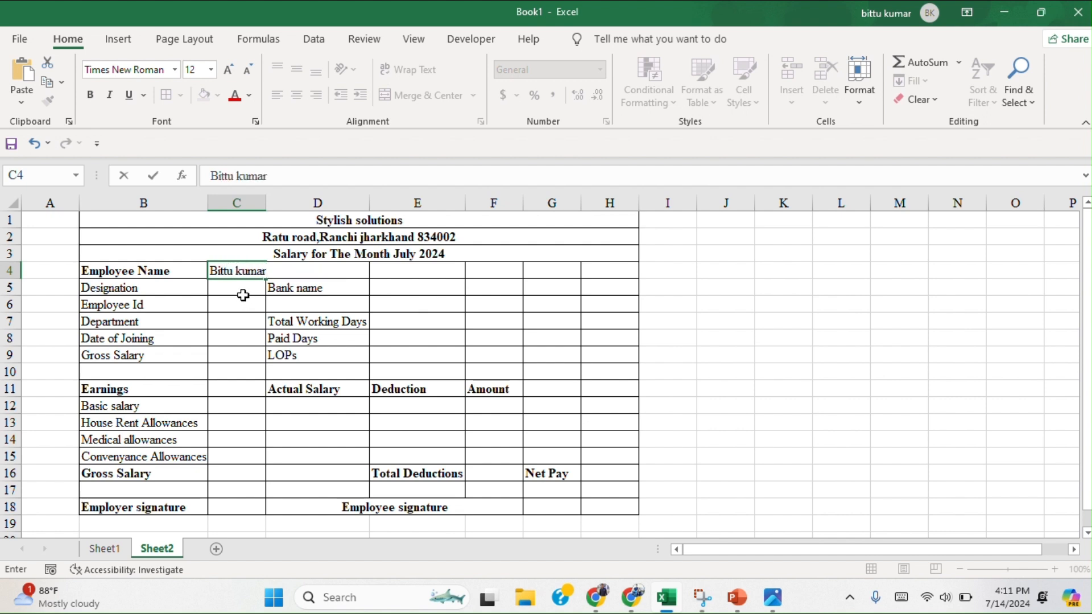
pyautogui.press('Return')
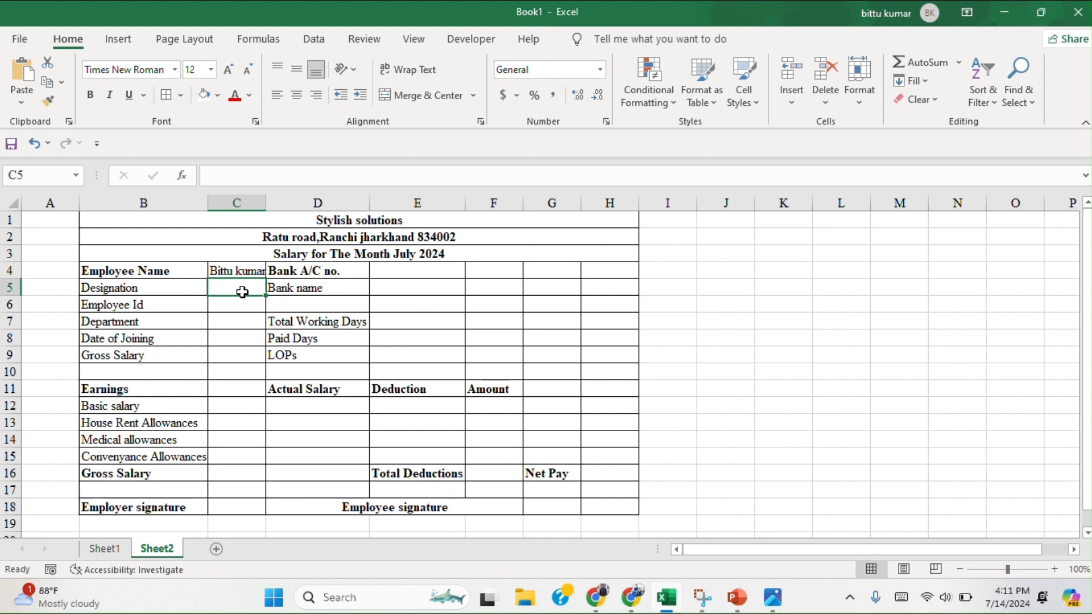
# Enter "sales Manager" as the designation in cell C5.
pyautogui.write('y')
pyautogui.press('BackSpace')
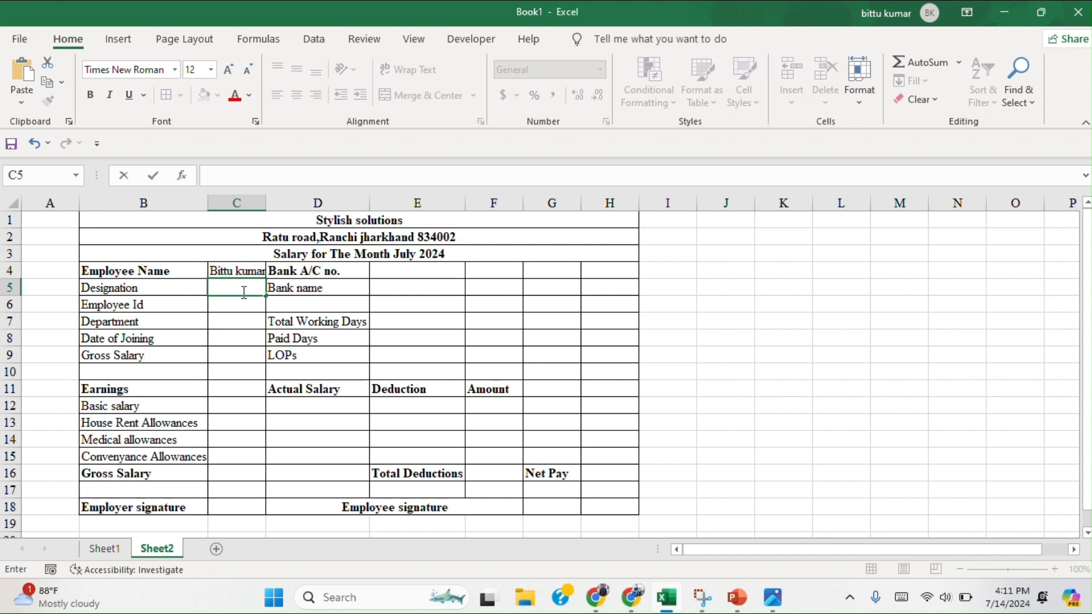
pyautogui.write('salaes')
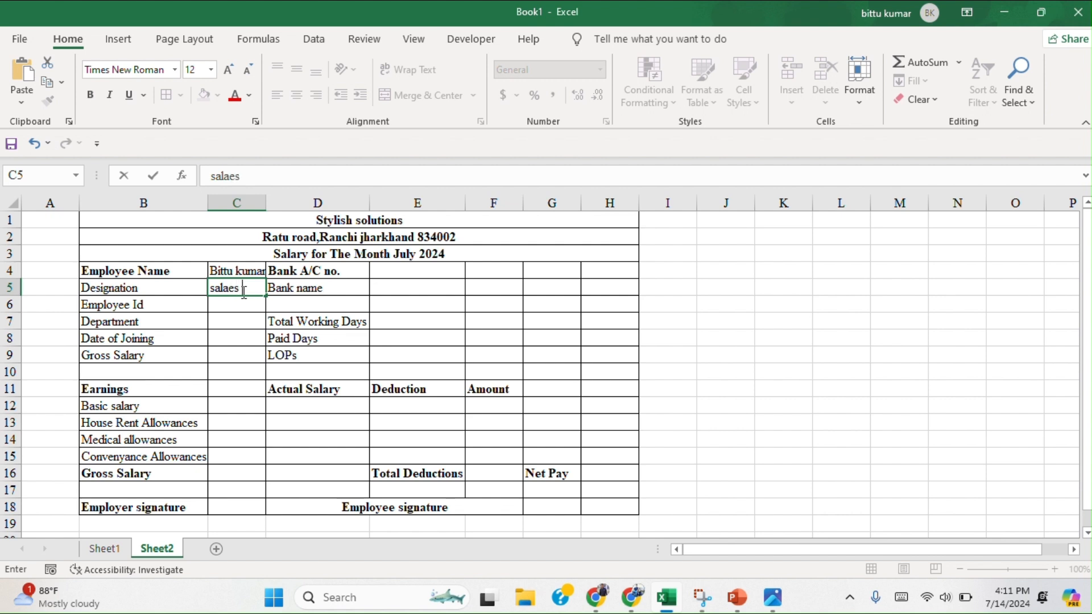
pyautogui.press('BackSpace')
pyautogui.press('BackSpace')
pyautogui.press('BackSpace')
pyautogui.write('es Mana')
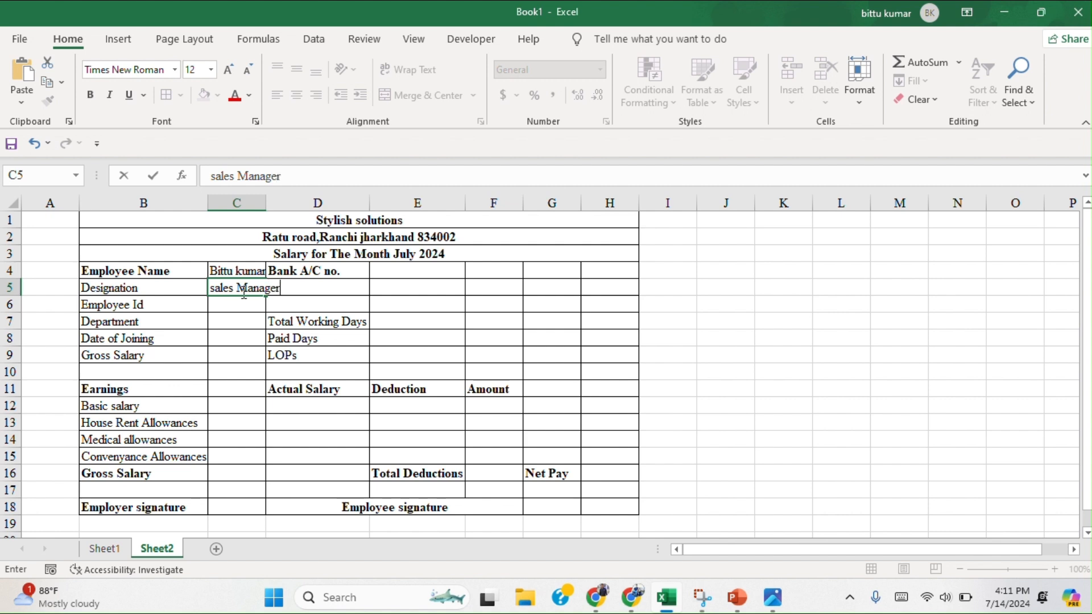
pyautogui.write('ger')
# Enter the employee ID number in cell C6 and the department "it" in cell C7.
pyautogui.click(227, 301)
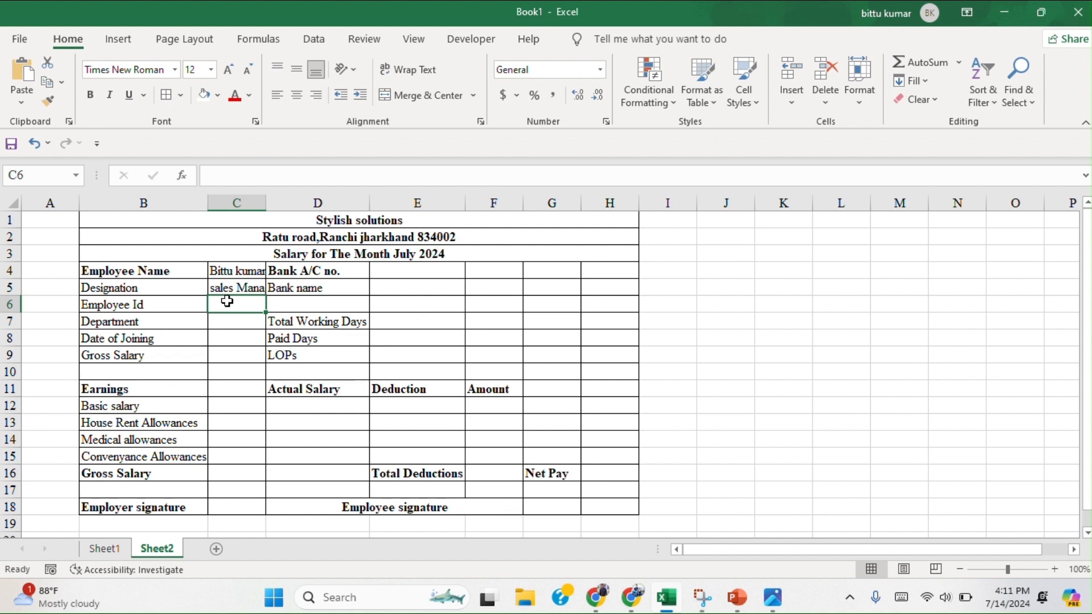
pyautogui.write('343')
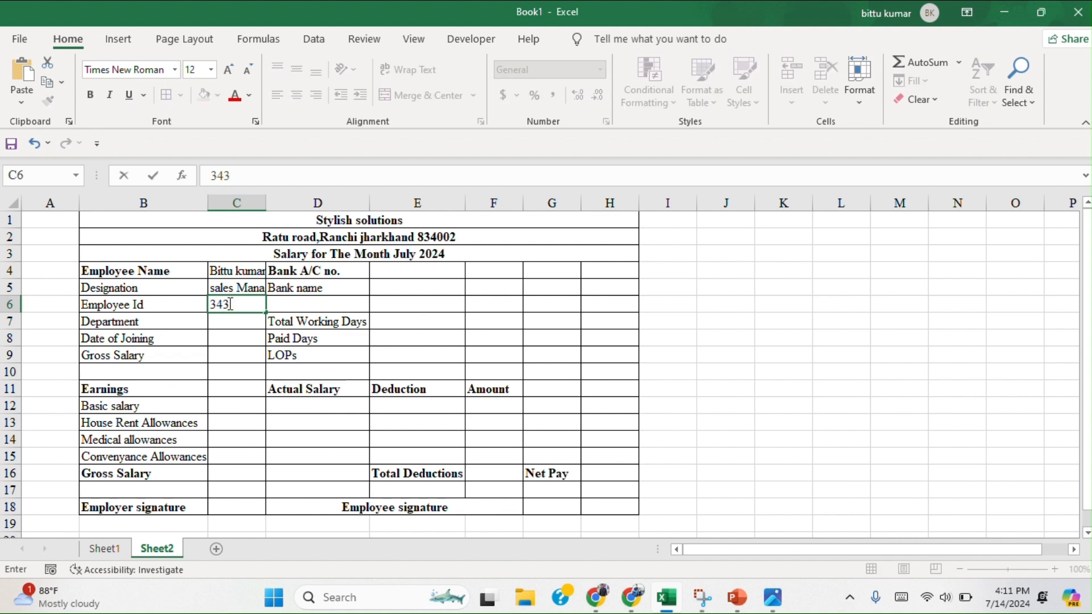
pyautogui.click(232, 320)
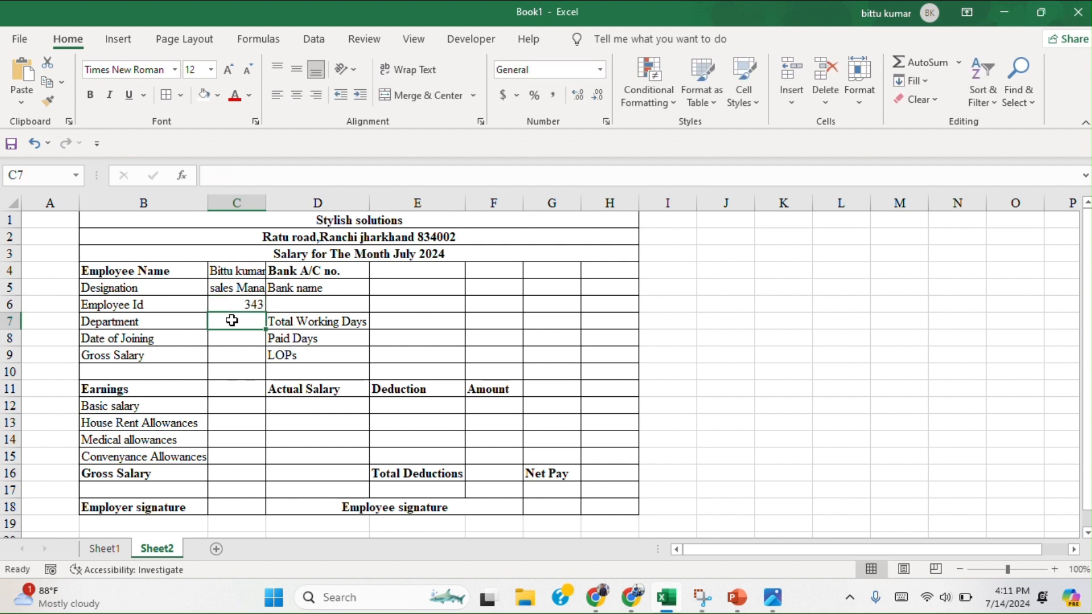
pyautogui.write('it')
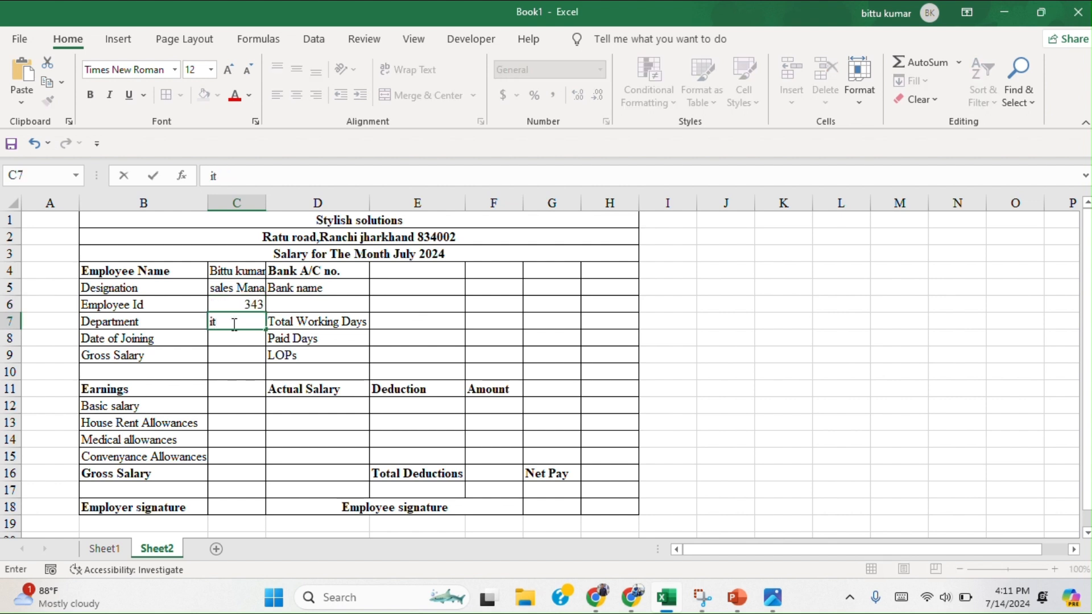
# Enter the date of joining 12/12/2024 in cell C8 and the gross salary 12000 in cell C9.
pyautogui.click(229, 338)
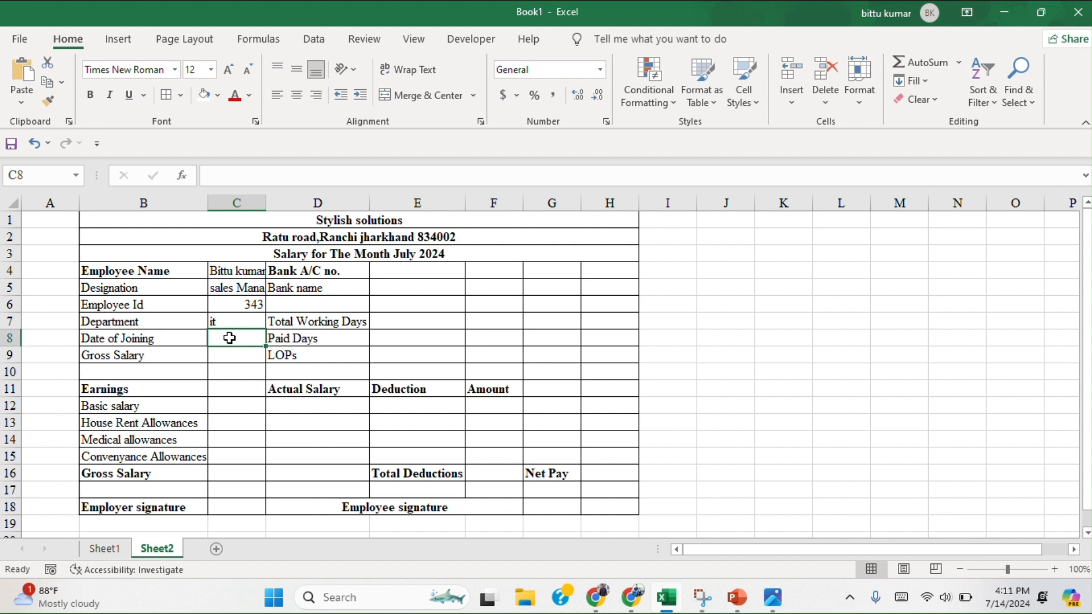
pyautogui.write('12/12/')
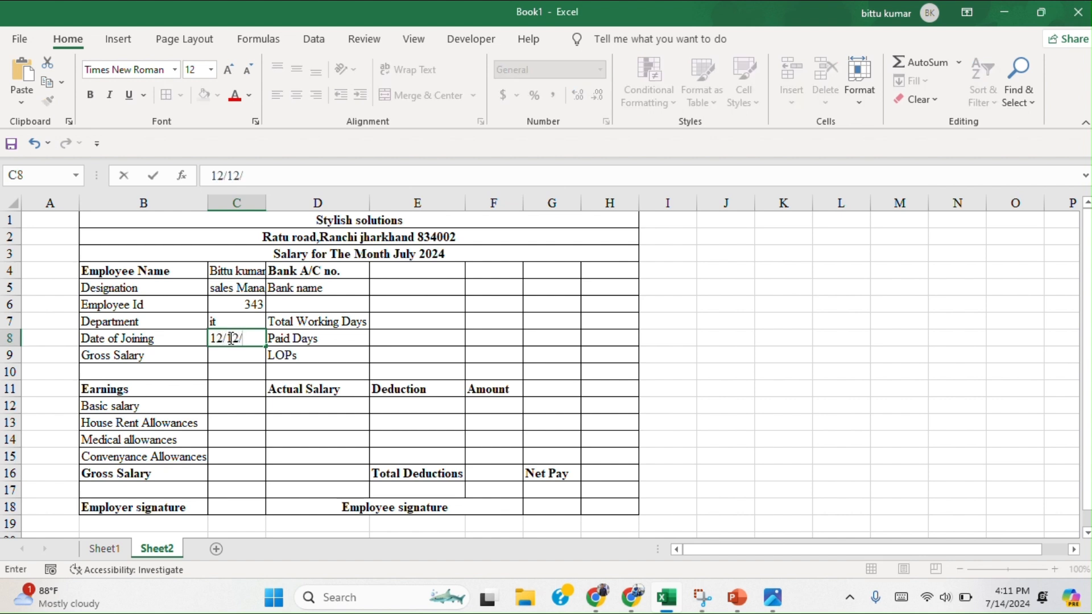
pyautogui.write('2024')
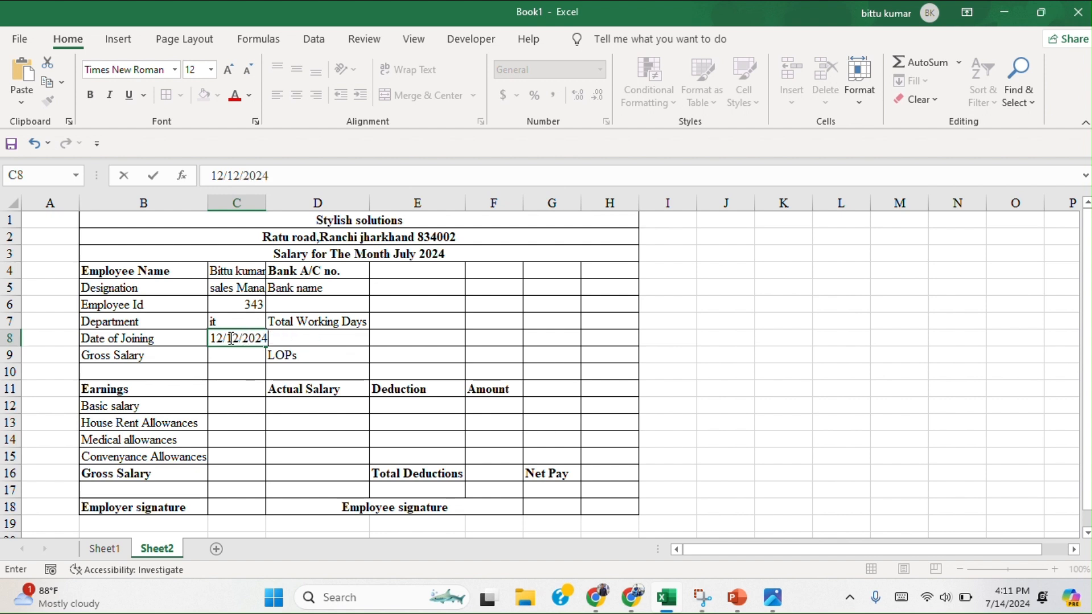
pyautogui.click(238, 359)
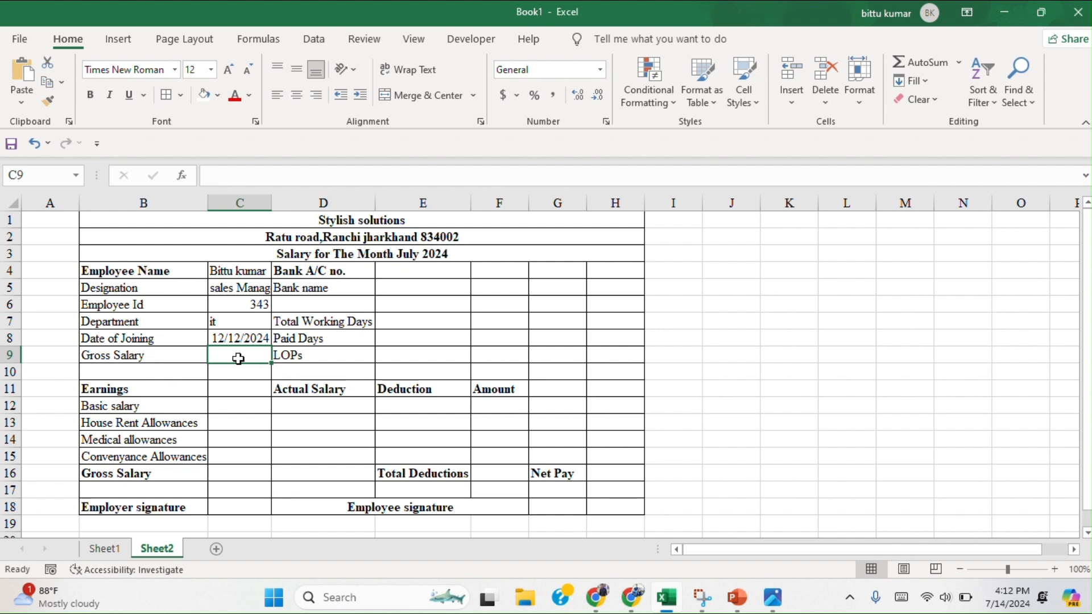
pyautogui.write('1200')
pyautogui.write('000')
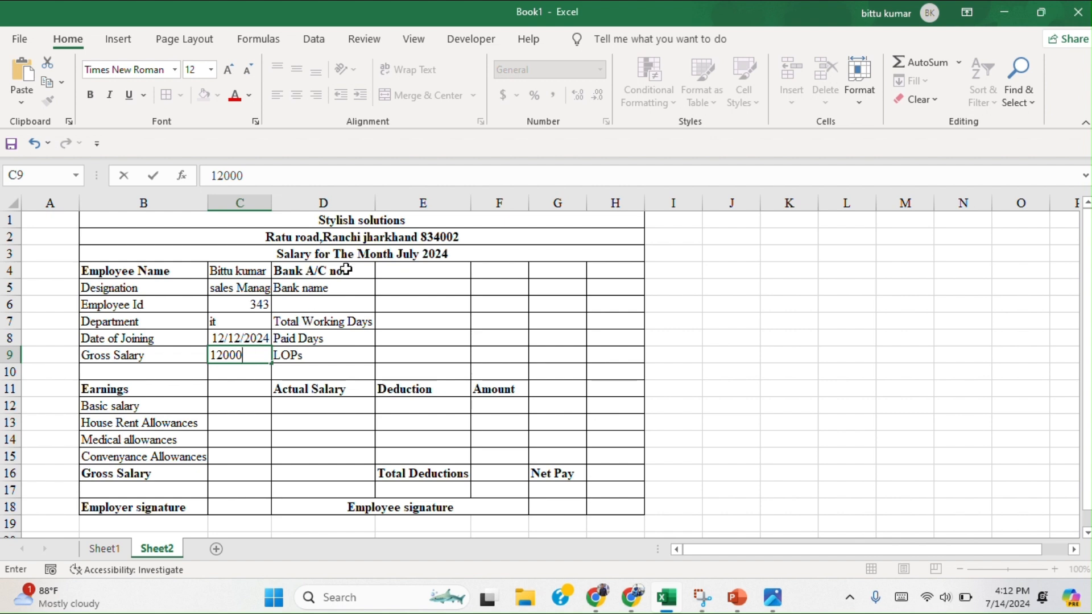
# Widen column C so the full designation text fits within it.
pyautogui.click(273, 201)
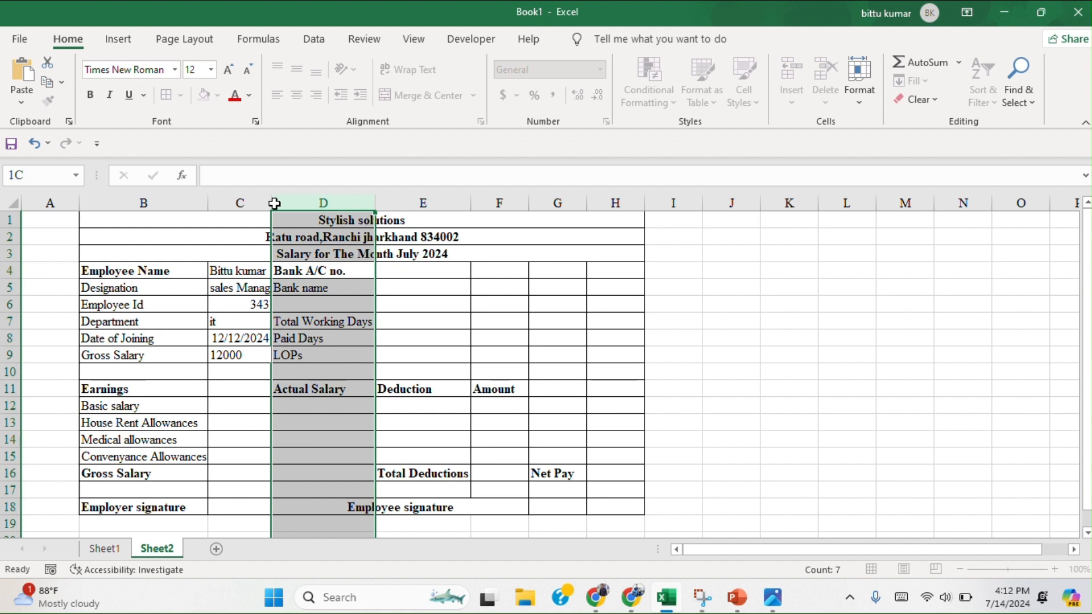
pyautogui.moveTo(273, 203); pyautogui.dragTo(290, 200)
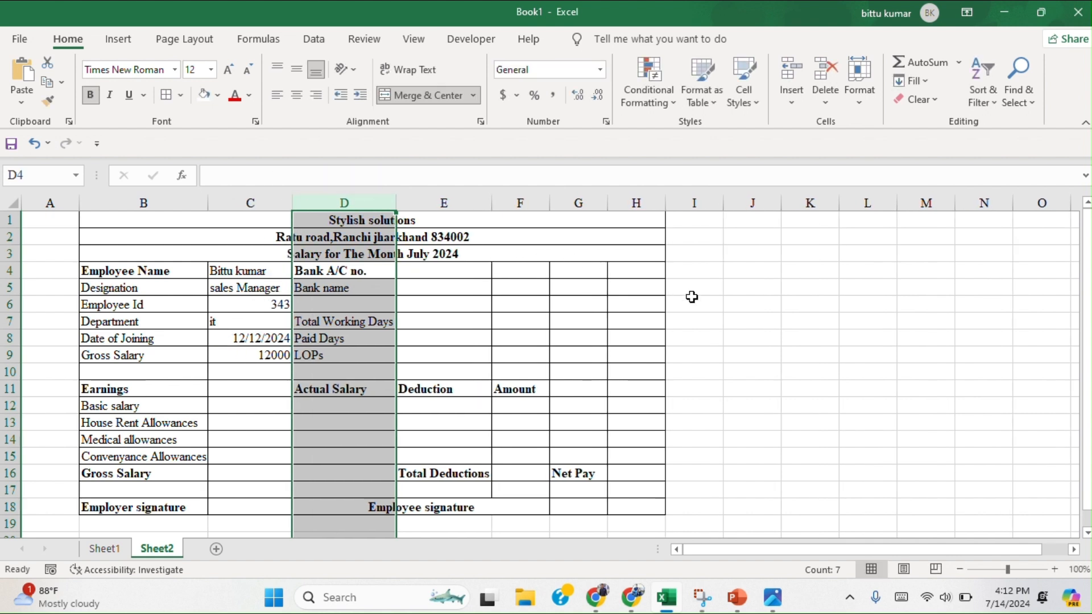
pyautogui.click(548, 302)
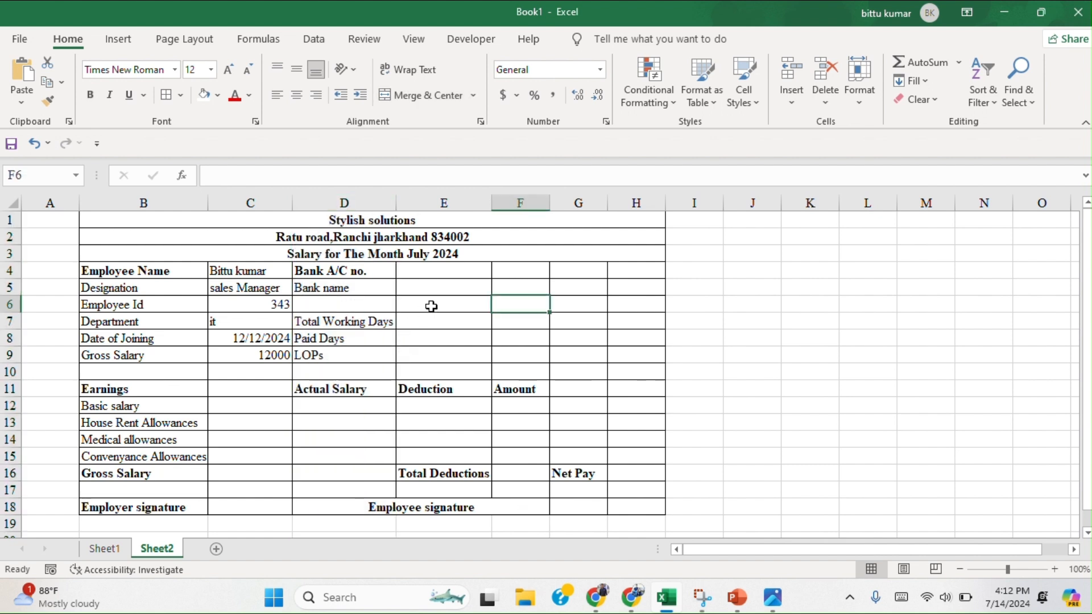
# Enter the bank account number in cell E4 and the bank name "Boi" in cell E5.
pyautogui.click(429, 265)
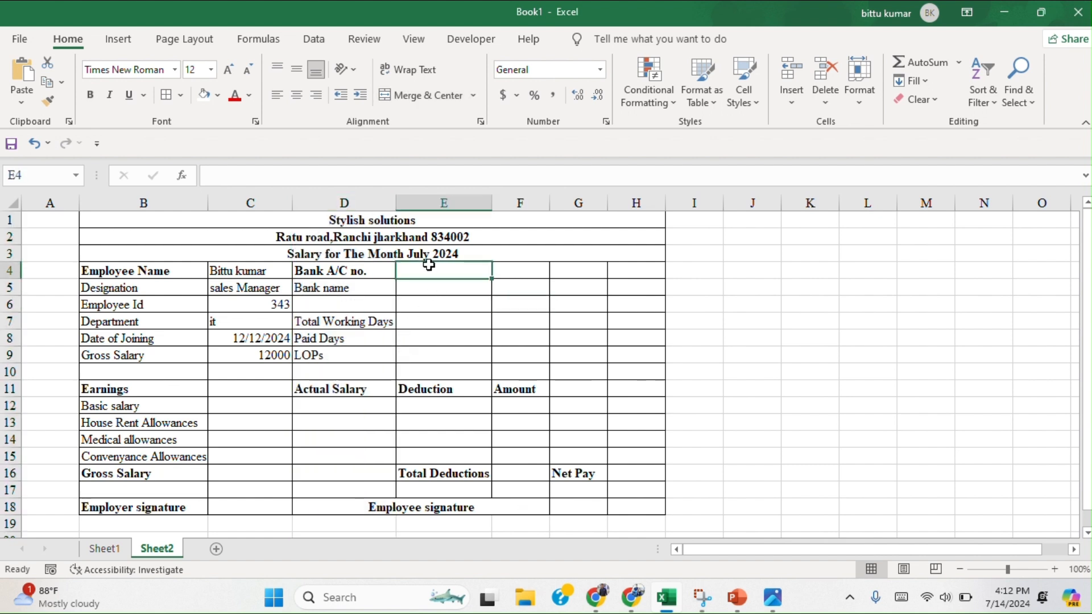
pyautogui.write('456123')
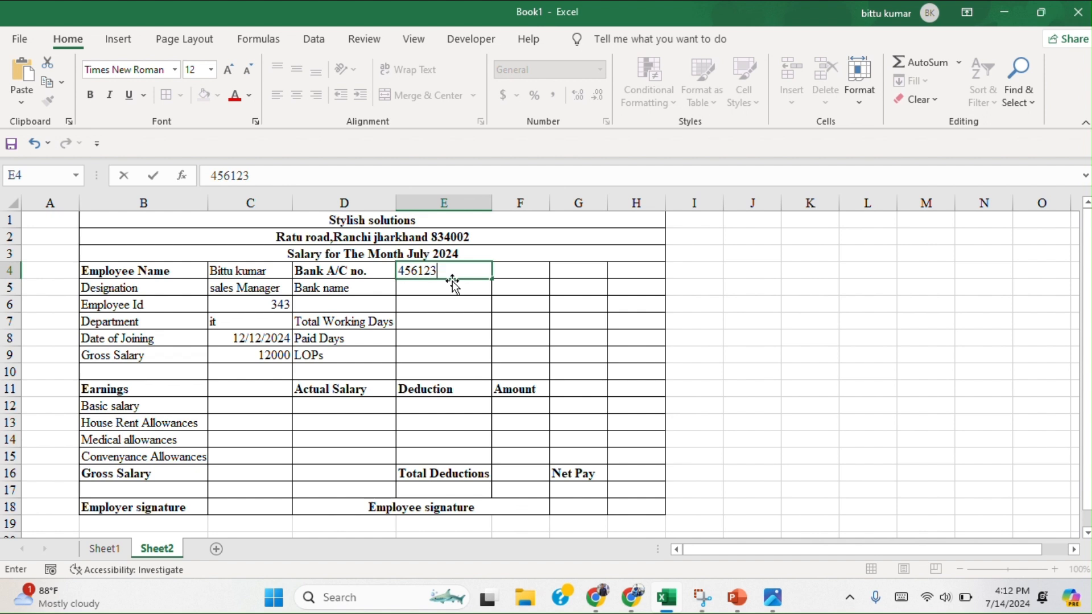
pyautogui.click(451, 288)
pyautogui.write('B')
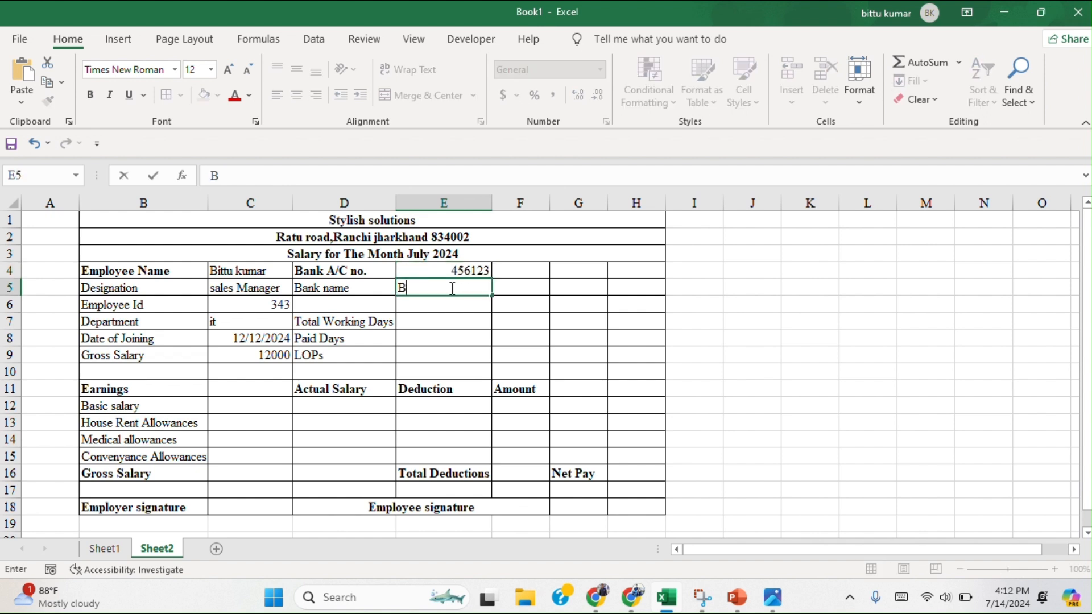
pyautogui.write('a')
pyautogui.press('BackSpace')
pyautogui.write('ou')
pyautogui.press('BackSpace')
# Fill in the attendance values in E7:E9 with 30 total working days, 27 paid days and 3 LOPs.
pyautogui.click(432, 327)
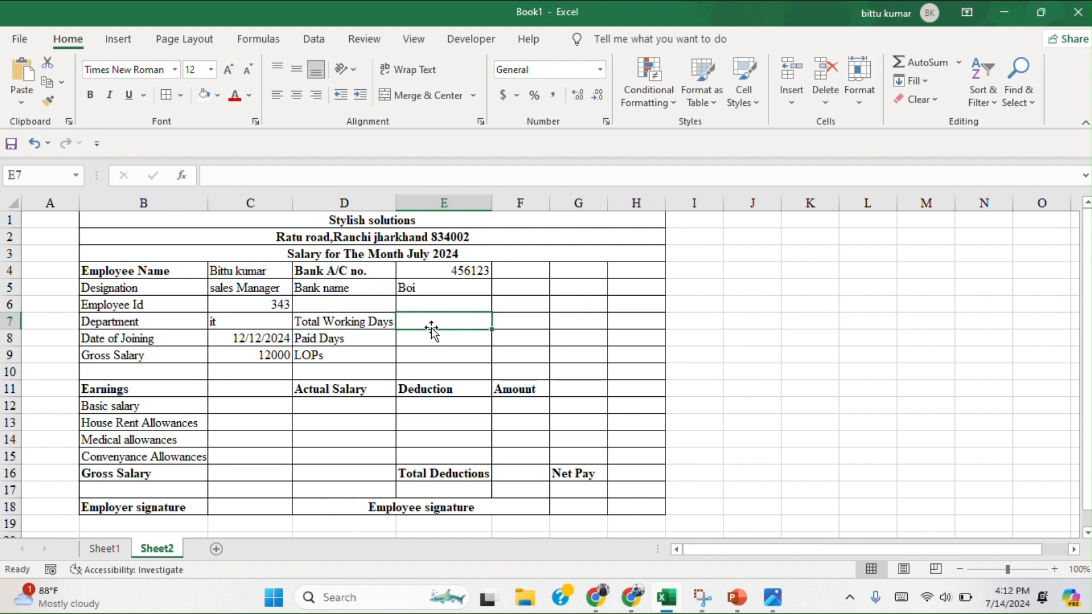
pyautogui.write('30')
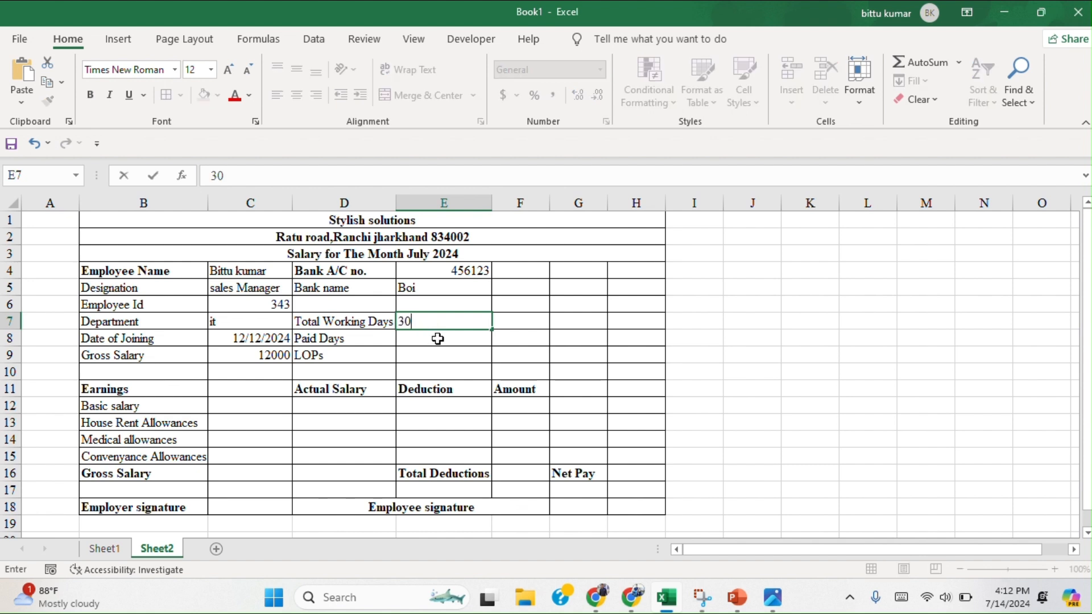
pyautogui.click(438, 339)
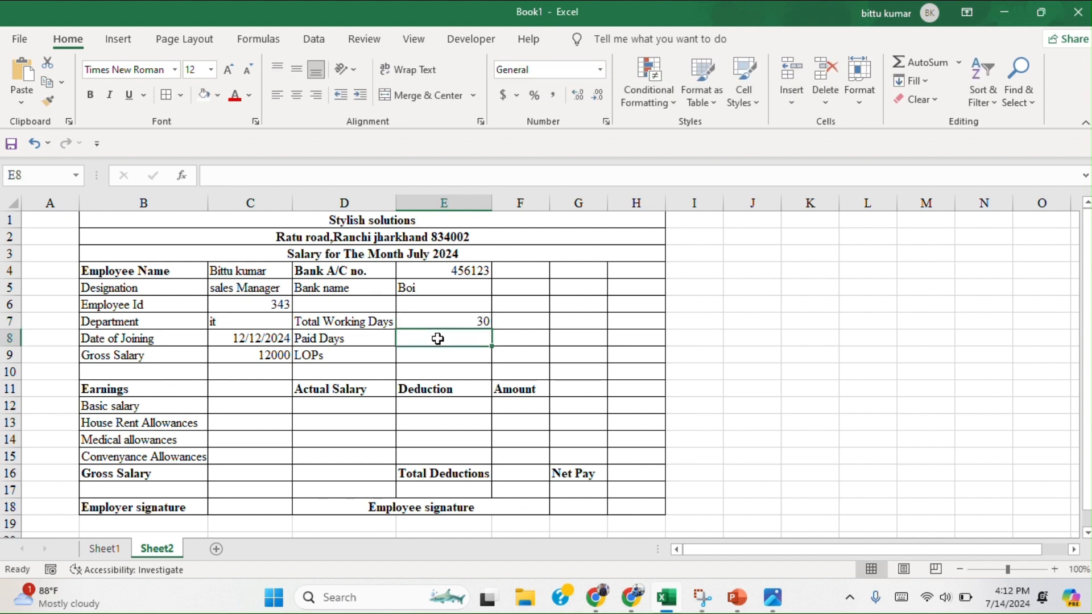
pyautogui.write('27')
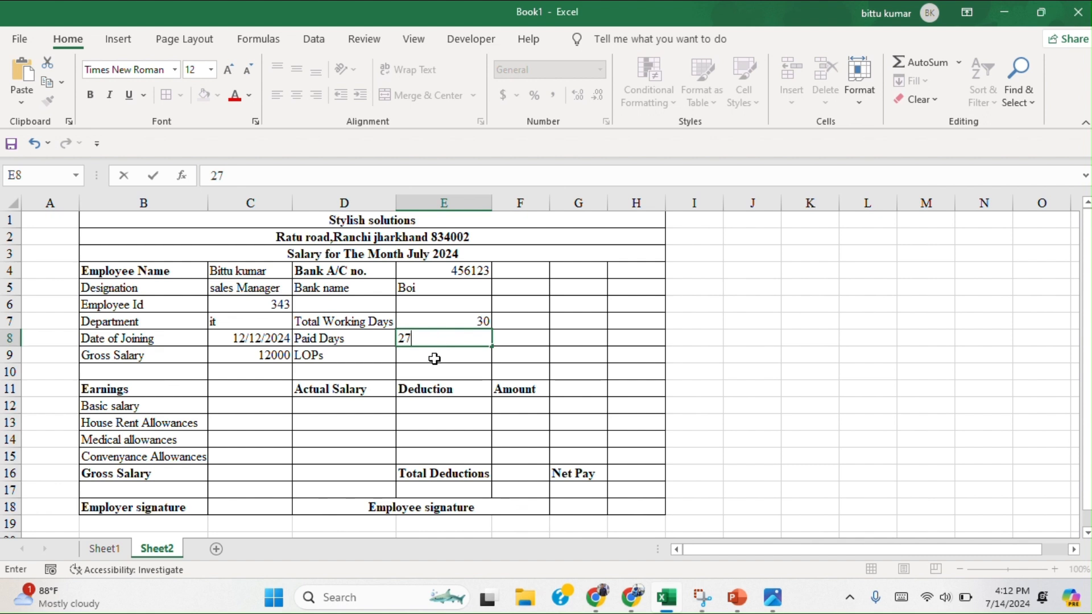
pyautogui.click(435, 358)
pyautogui.write('3')
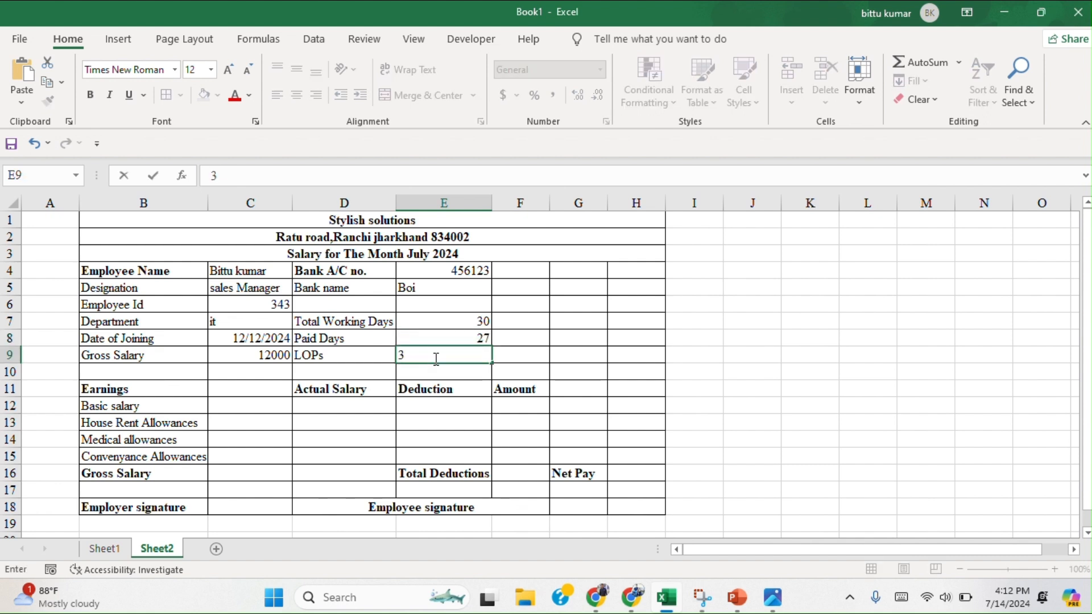
# Enter the basic salary 12000 in cell C12 and the house rent allowance 3000 in cell C13.
pyautogui.click(253, 411)
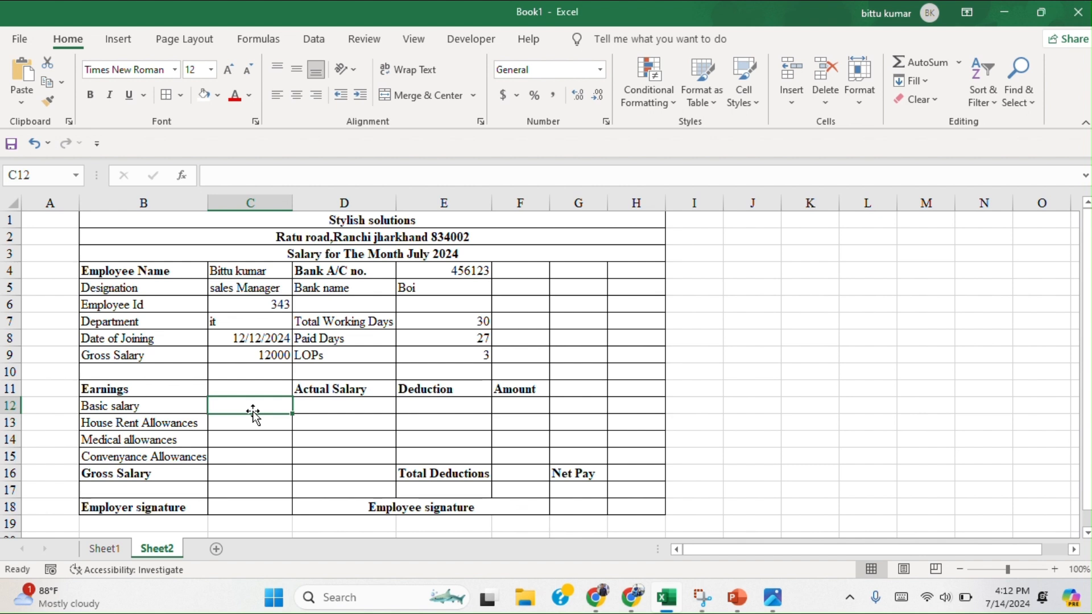
pyautogui.write('12000')
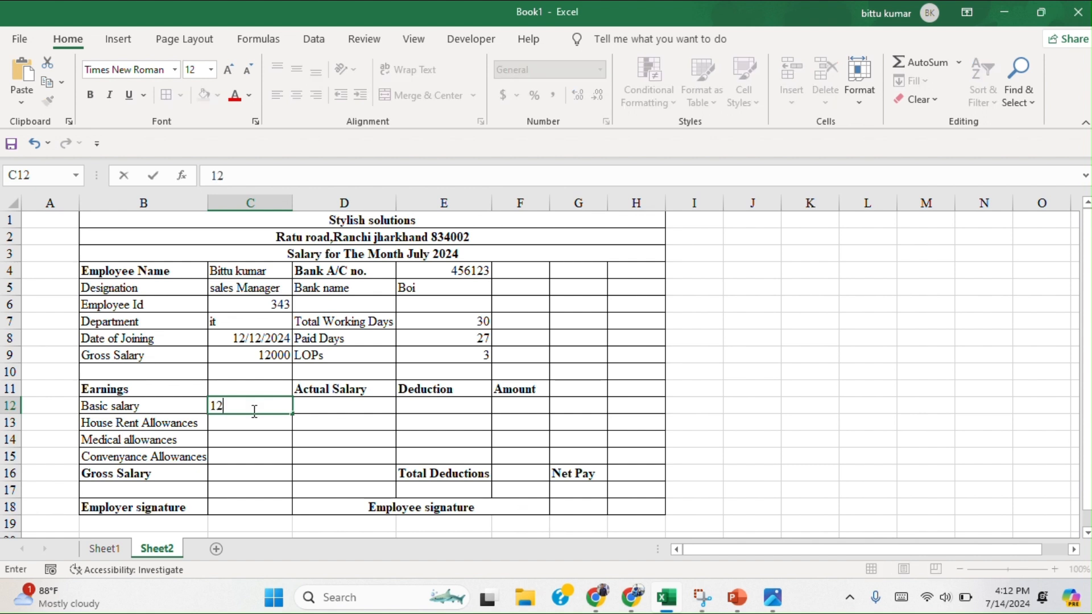
pyautogui.click(236, 424)
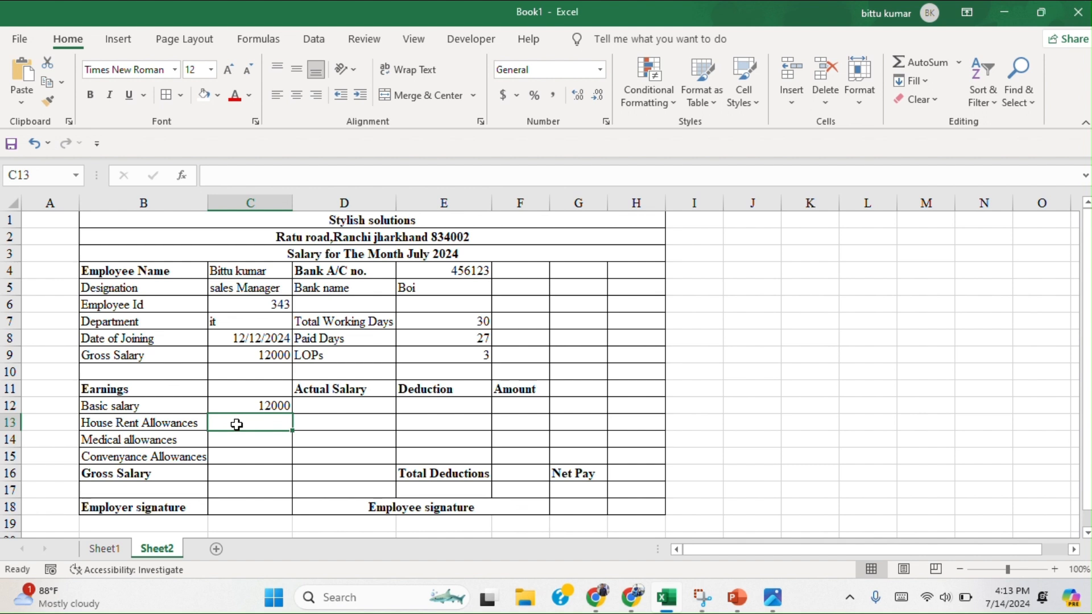
pyautogui.write('300')
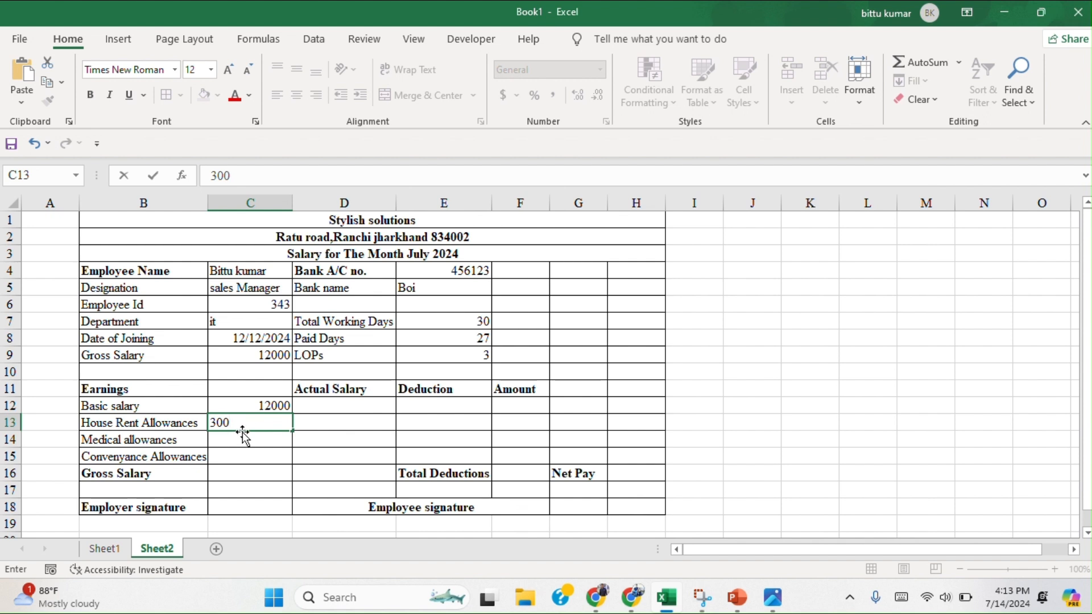
pyautogui.write('0')
pyautogui.press('Return')
# Enter the medical allowance 1000 in cell C14 and the conveyance allowance 200 in cell C15.
pyautogui.write('1000')
pyautogui.press('Return')
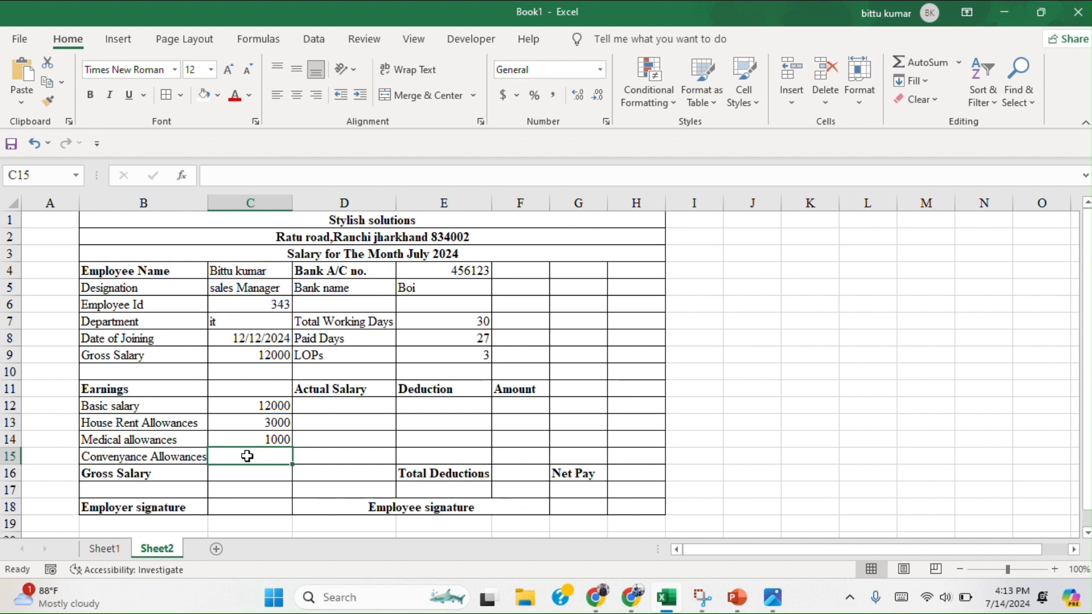
pyautogui.write('200')
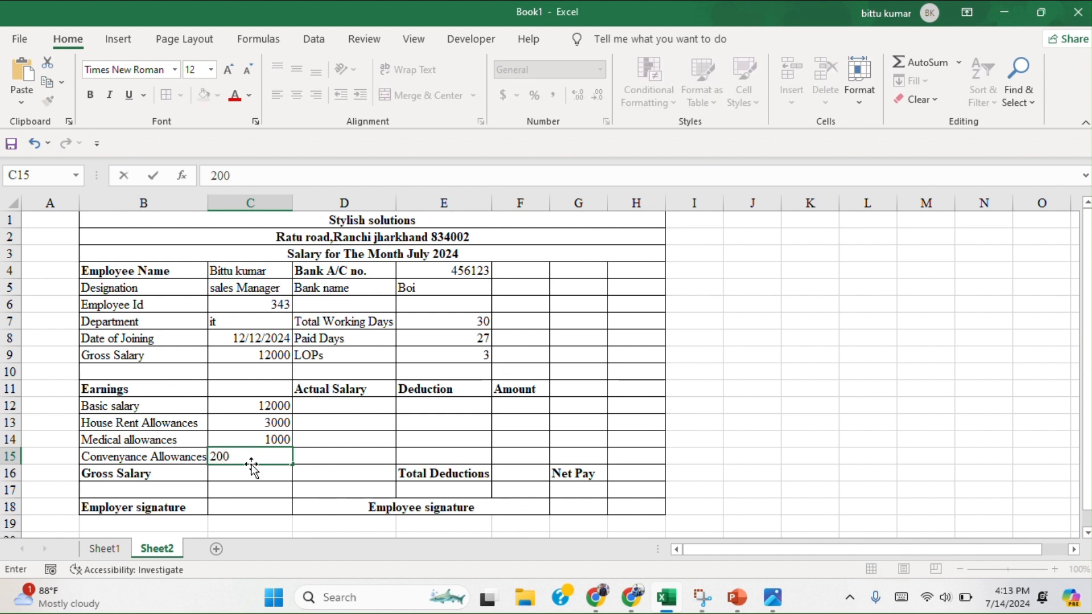
# Total the earnings in C12:C15 with AutoSum into the gross salary cell C16.
pyautogui.click(254, 474)
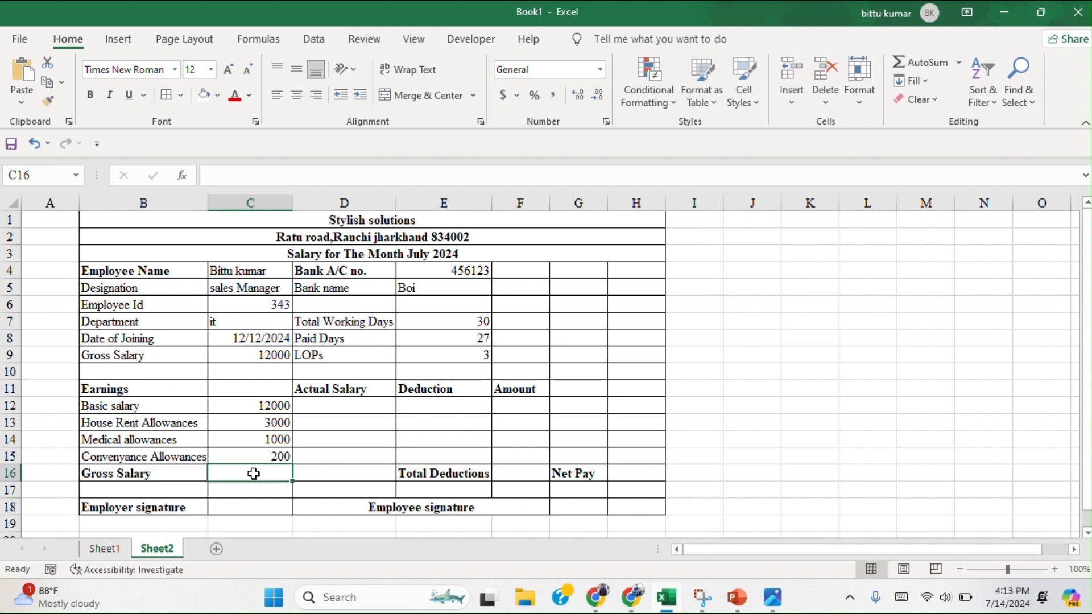
pyautogui.moveTo(283, 405); pyautogui.dragTo(284, 459)
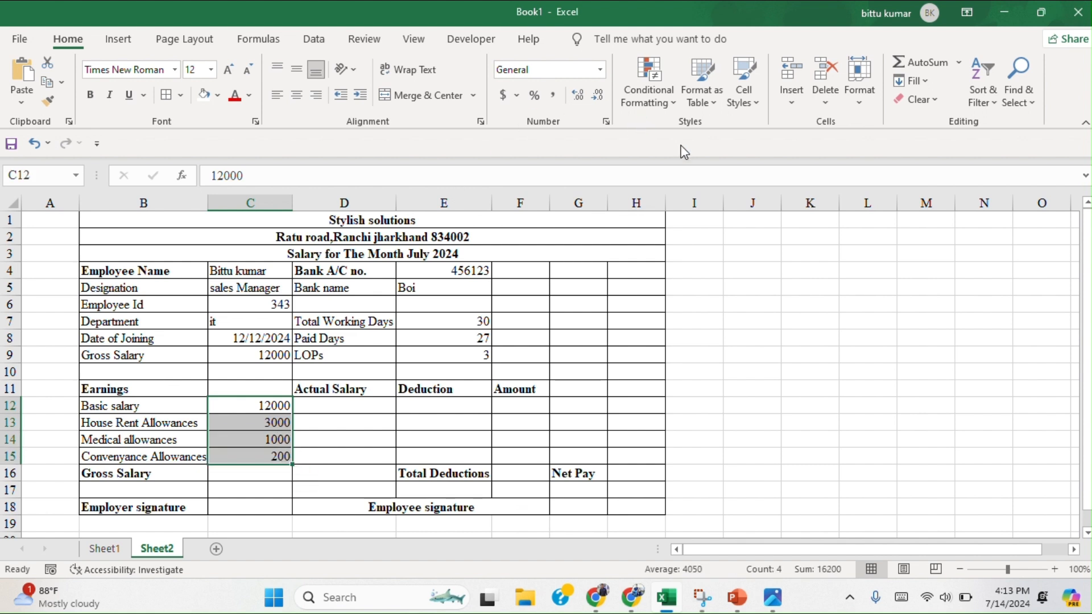
pyautogui.click(927, 63)
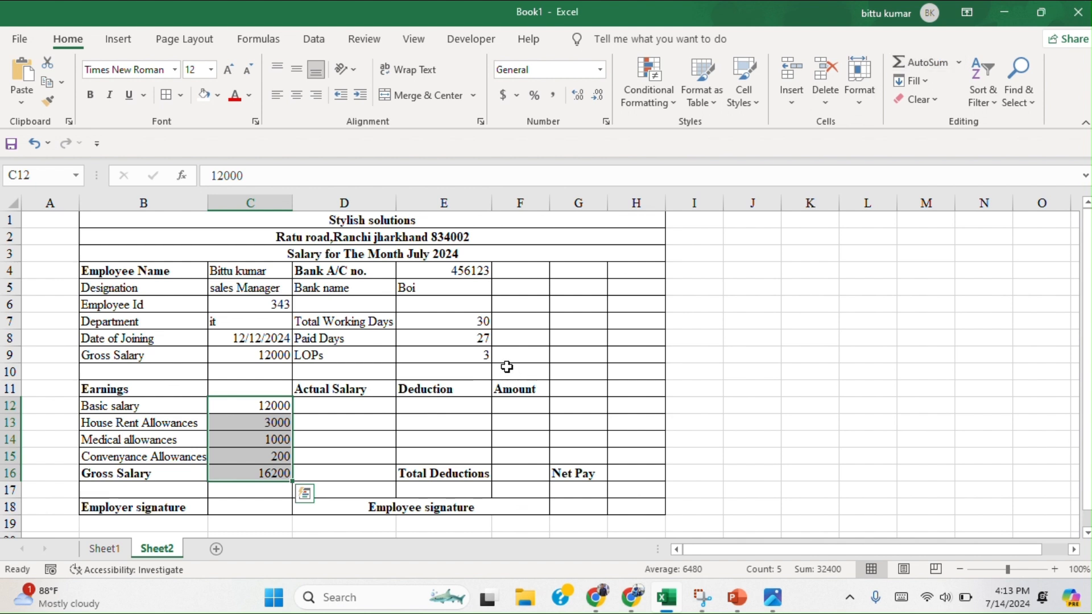
pyautogui.click(238, 492)
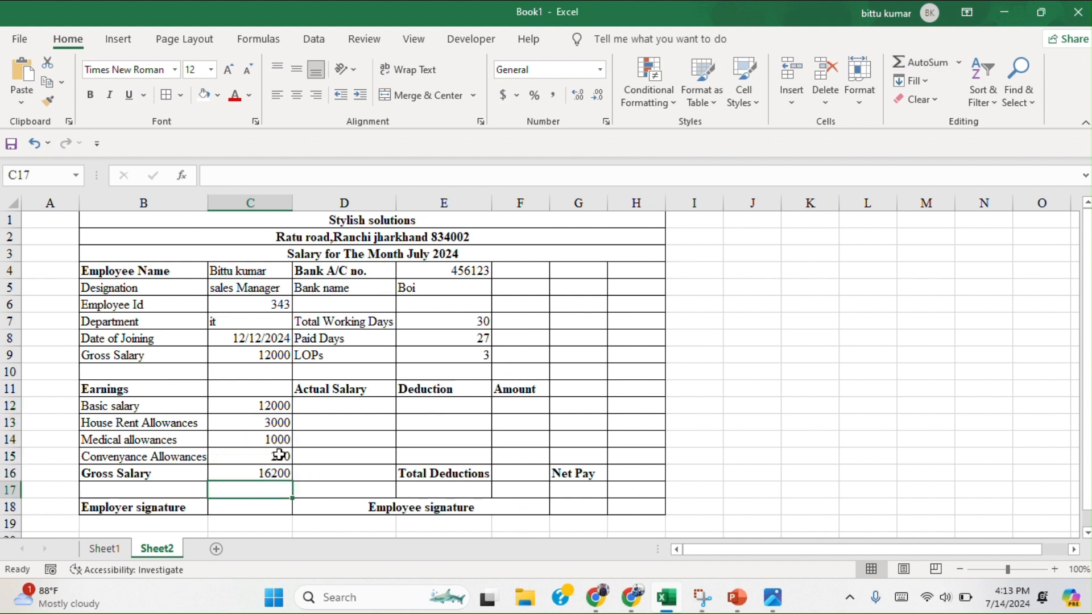
# Clear the gross salary value from cell C9 in the employee details.
pyautogui.click(277, 356)
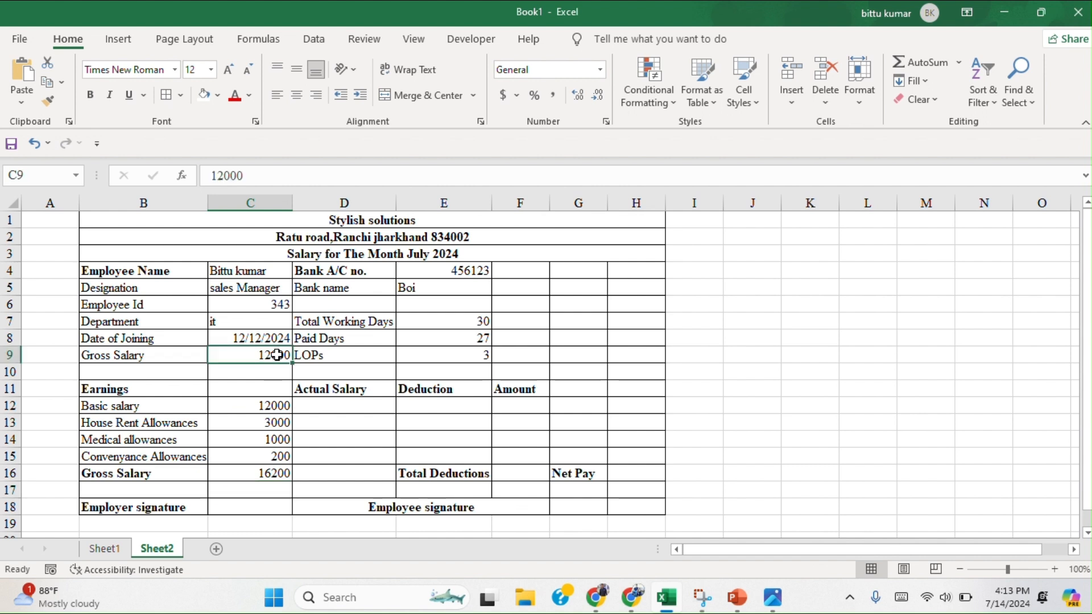
pyautogui.press('BackSpace')
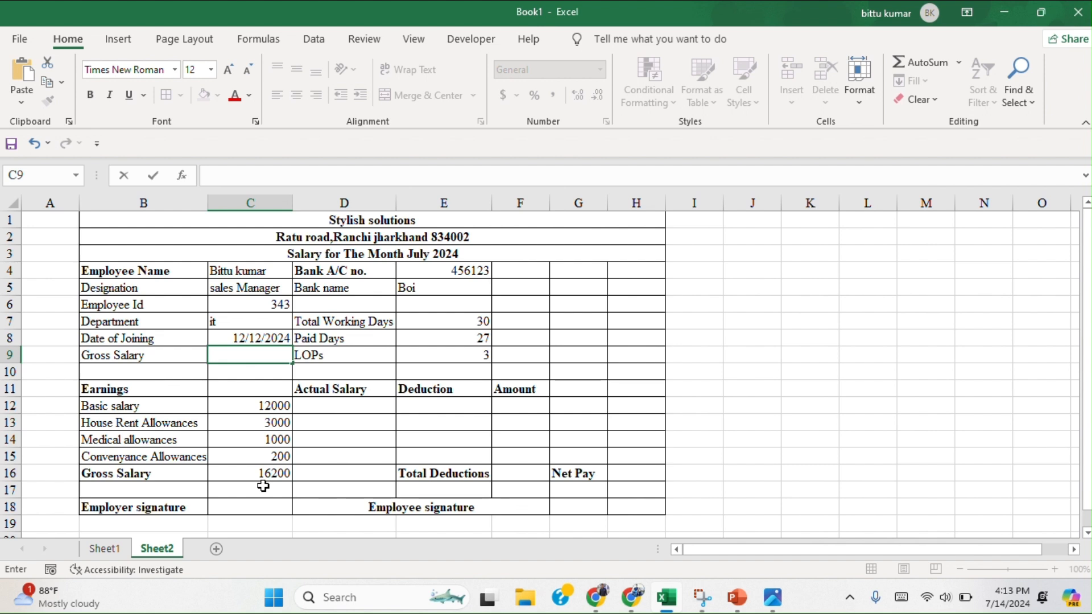
pyautogui.click(449, 410)
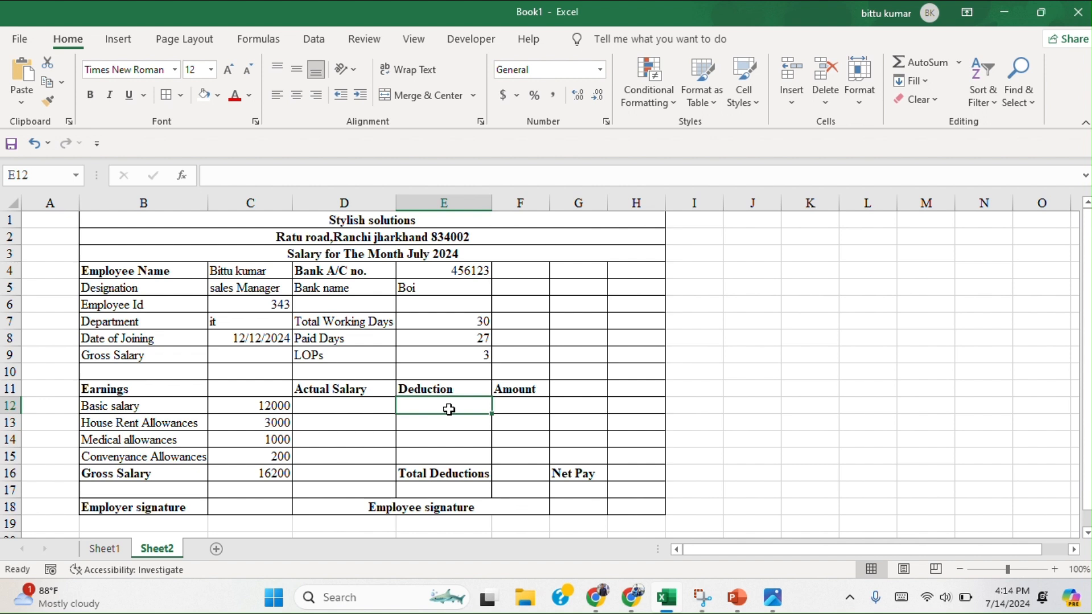
# Enter the deduction label "profesinal Tax" in cell E13.
pyautogui.click(440, 428)
pyautogui.write('profr')
pyautogui.press('BackSpace')
pyautogui.press('BackSpace')
pyautogui.press('BackSpace')
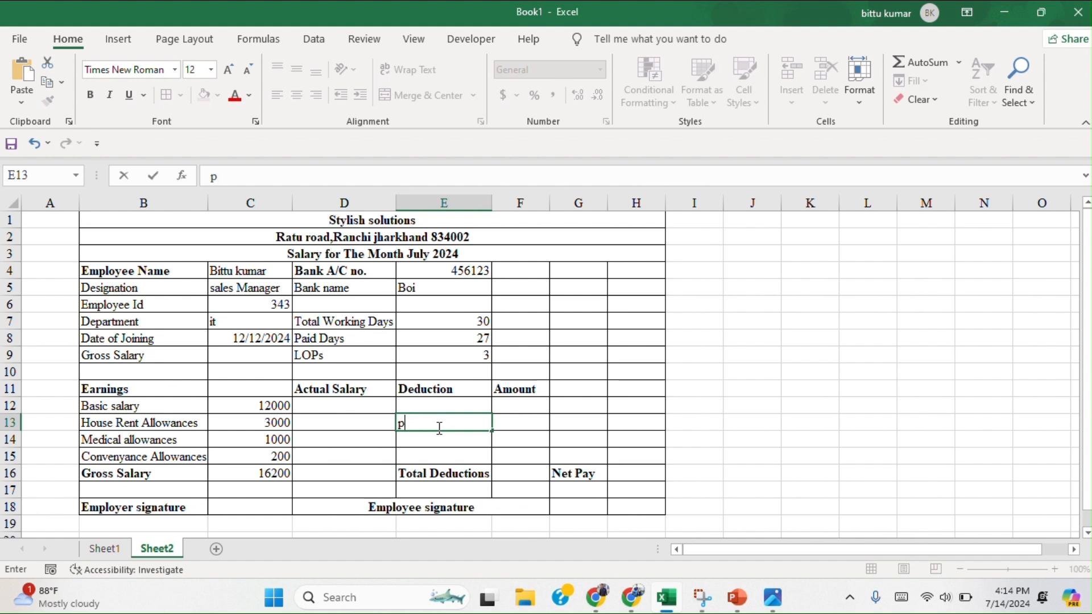
pyautogui.write('rofesina')
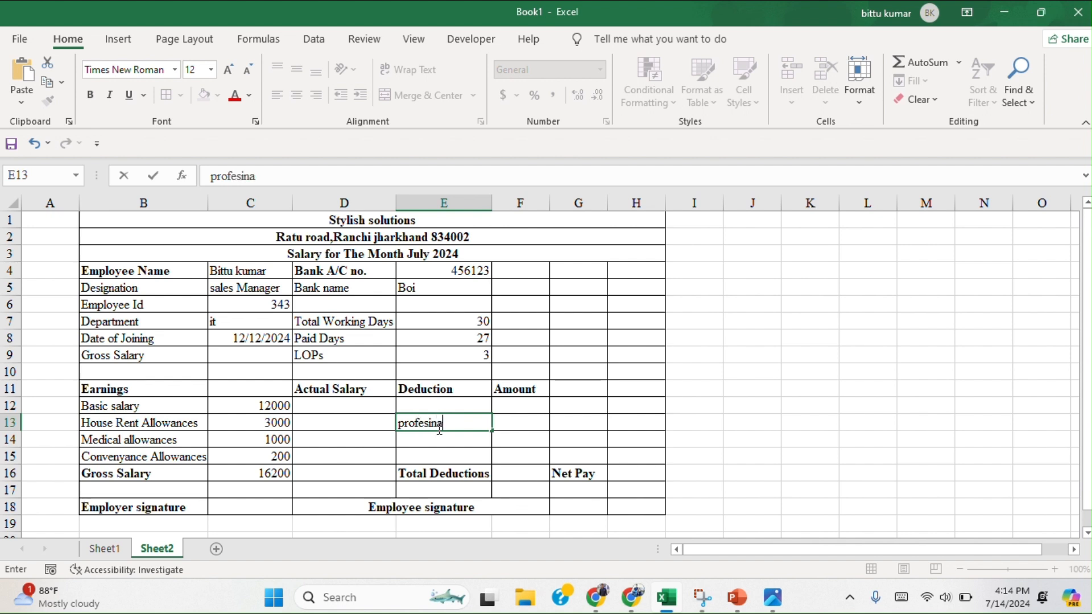
pyautogui.write('l Tax')
# Enter the deduction label "Essentail insurance" in cell E12, directly under the Deduction heading.
pyautogui.click(427, 407)
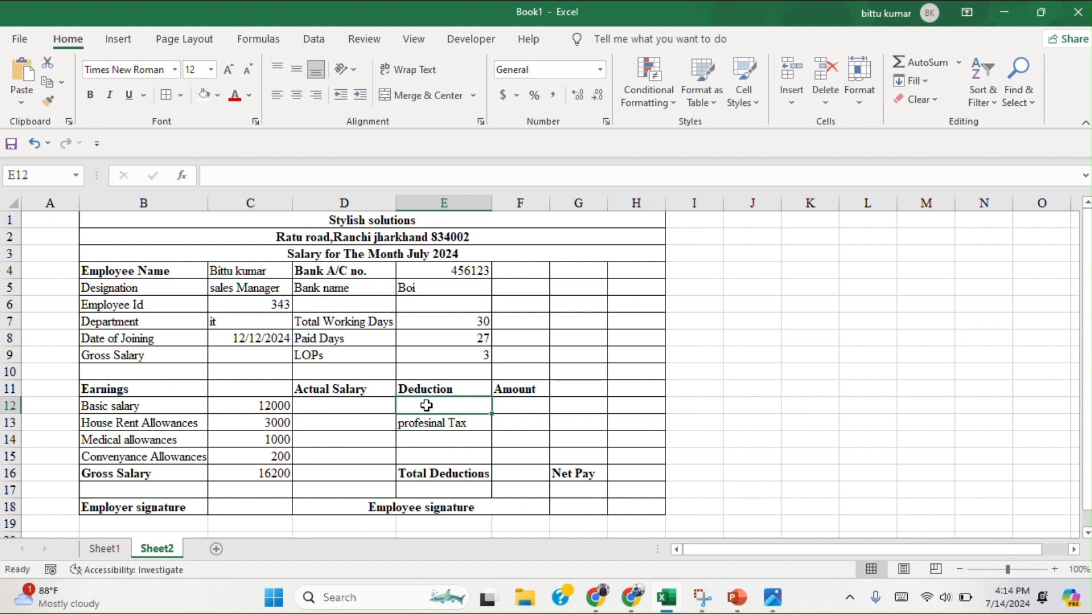
pyautogui.write('Essentail')
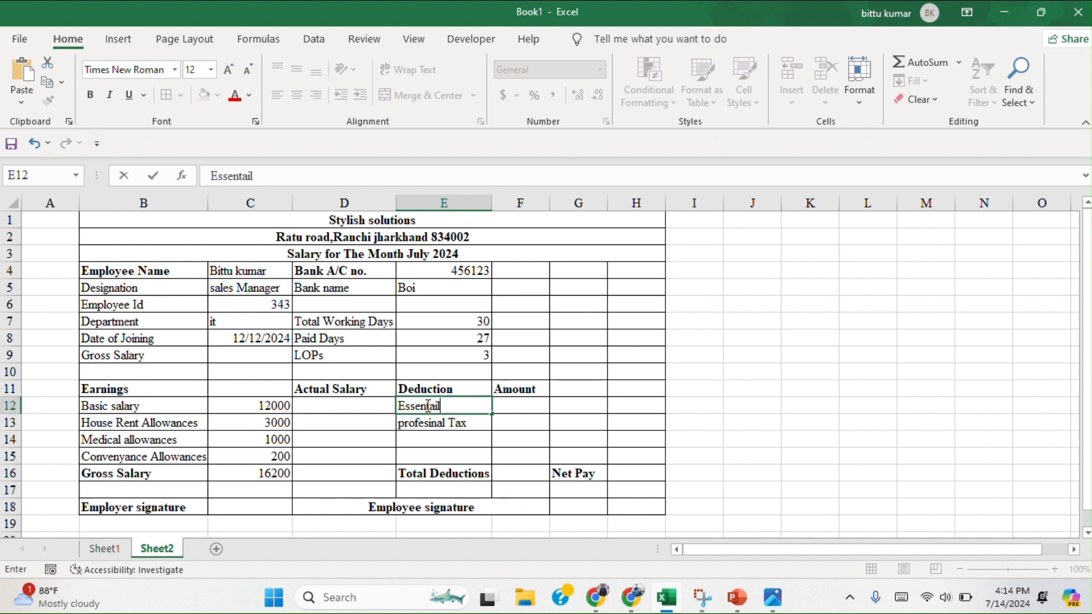
pyautogui.write(' insurence')
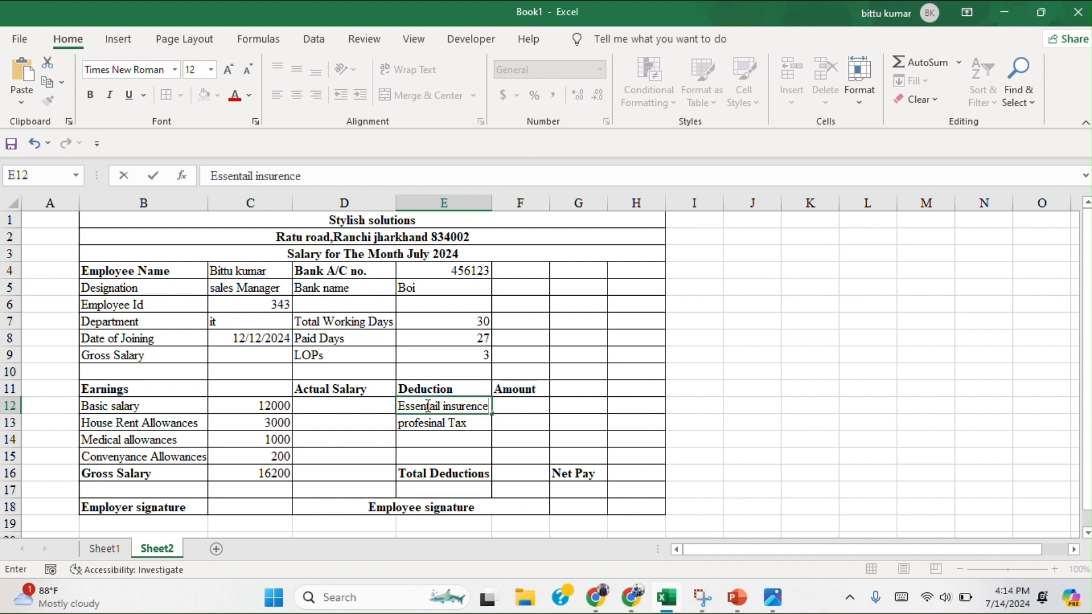
# Enter the deduction amounts 1000 for insurance in cell F12 and 350 for tax in cell F13.
pyautogui.click(514, 405)
pyautogui.write('100')
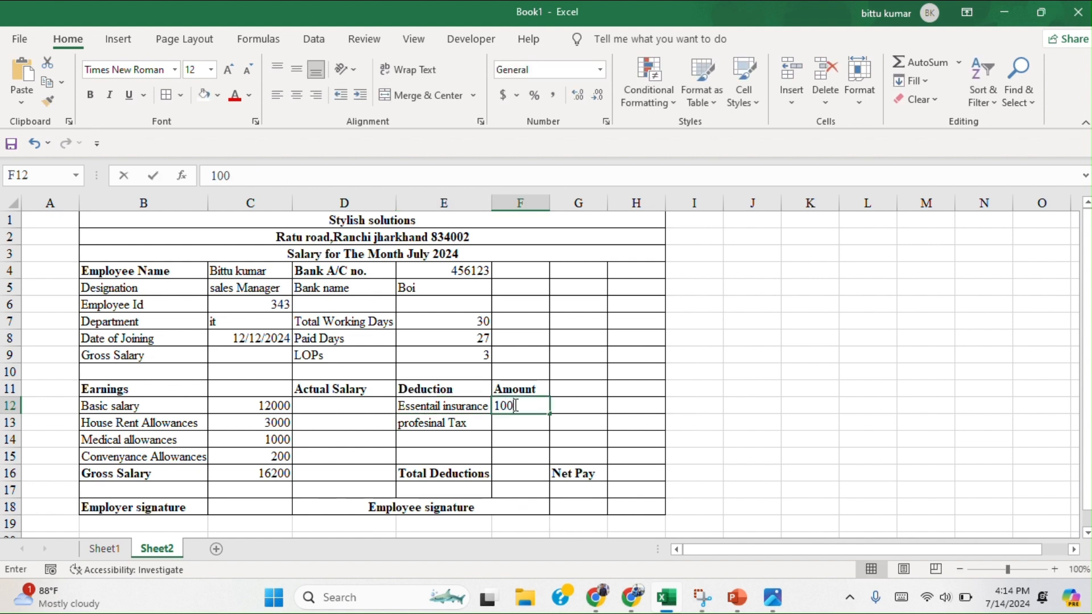
pyautogui.write('0')
pyautogui.click(522, 422)
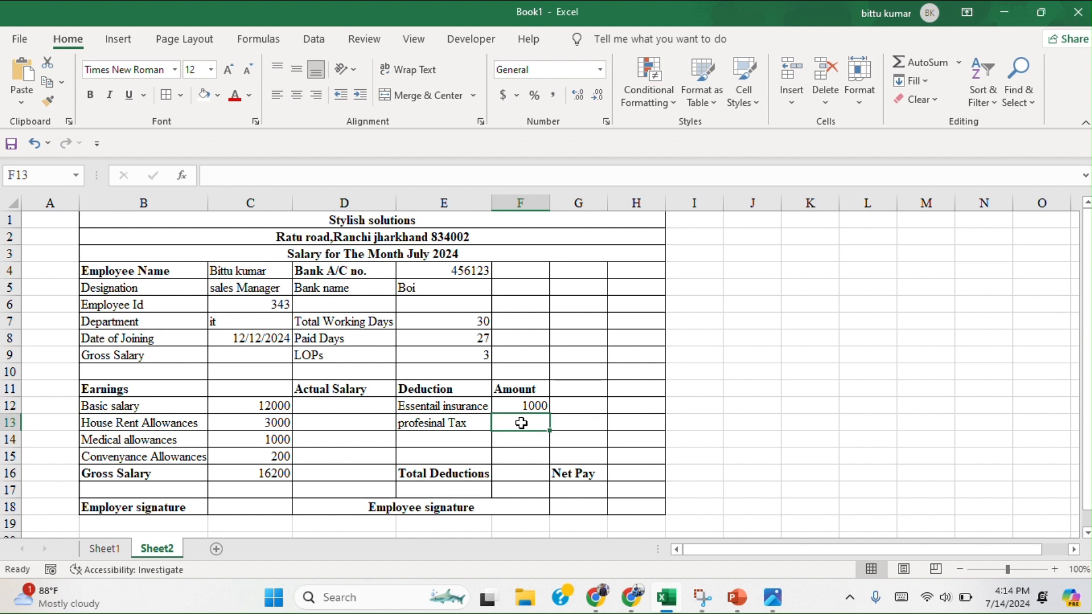
pyautogui.write('350')
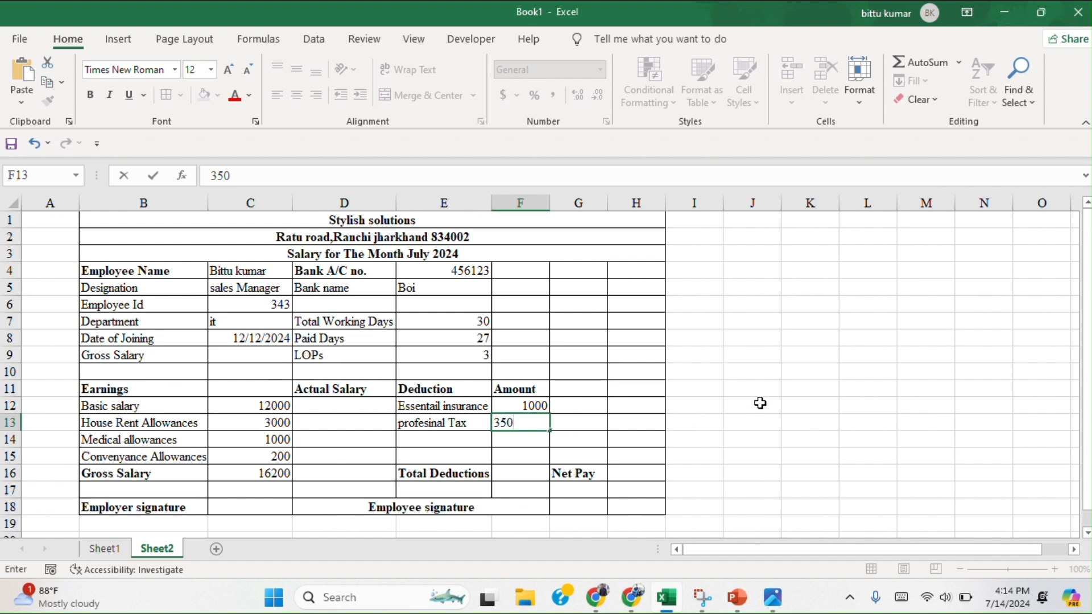
pyautogui.click(760, 403)
# Enter 1350 as the total deductions in cell F16.
pyautogui.click(529, 474)
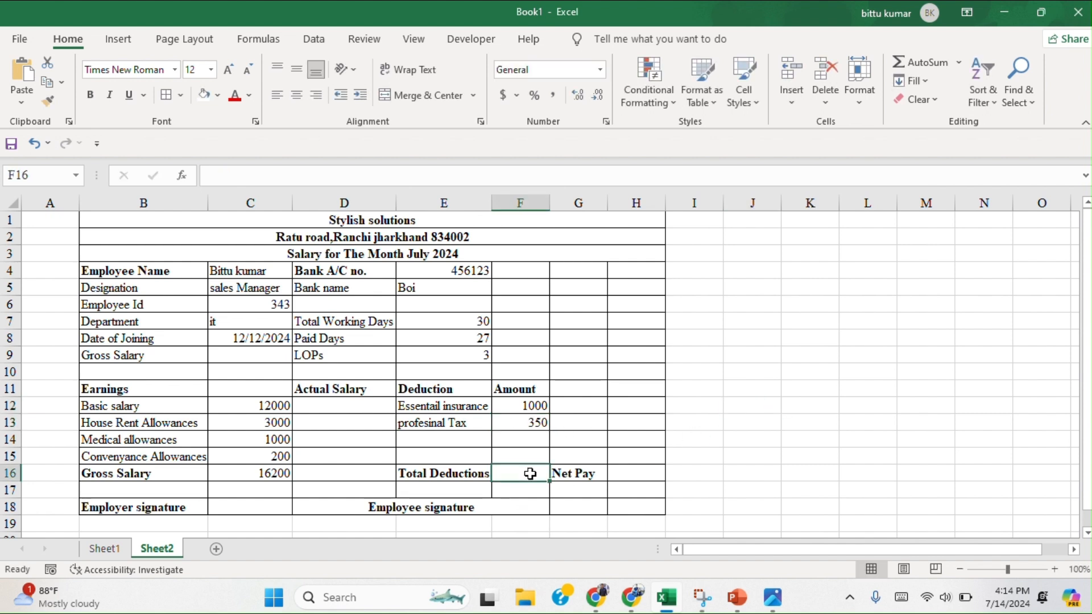
pyautogui.write('135')
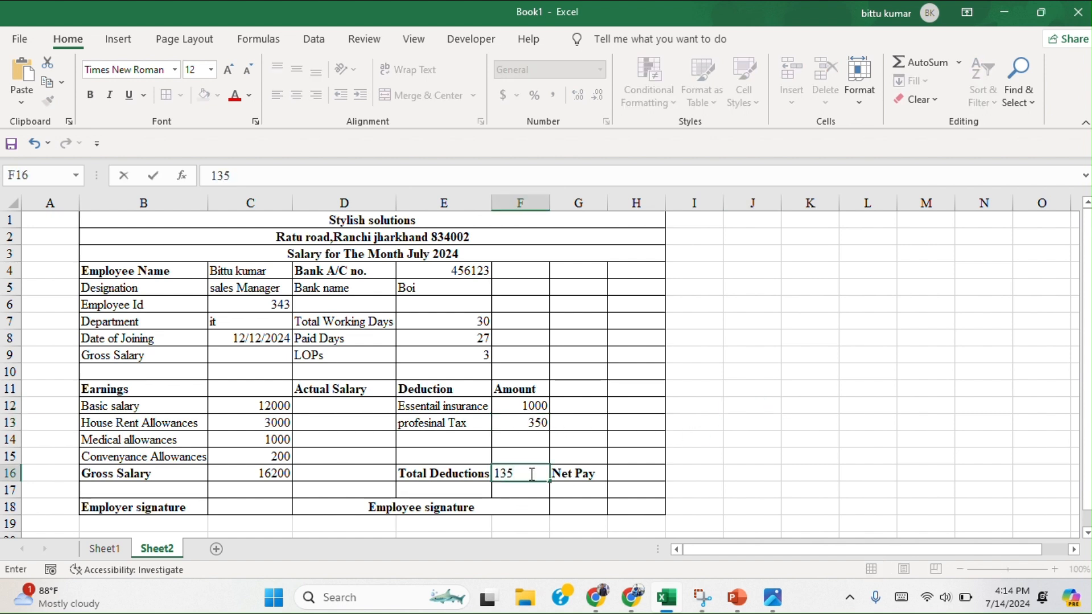
pyautogui.write('0')
# Calculate the net pay in cell H16 with the formula =C16-F16.
pyautogui.click(644, 475)
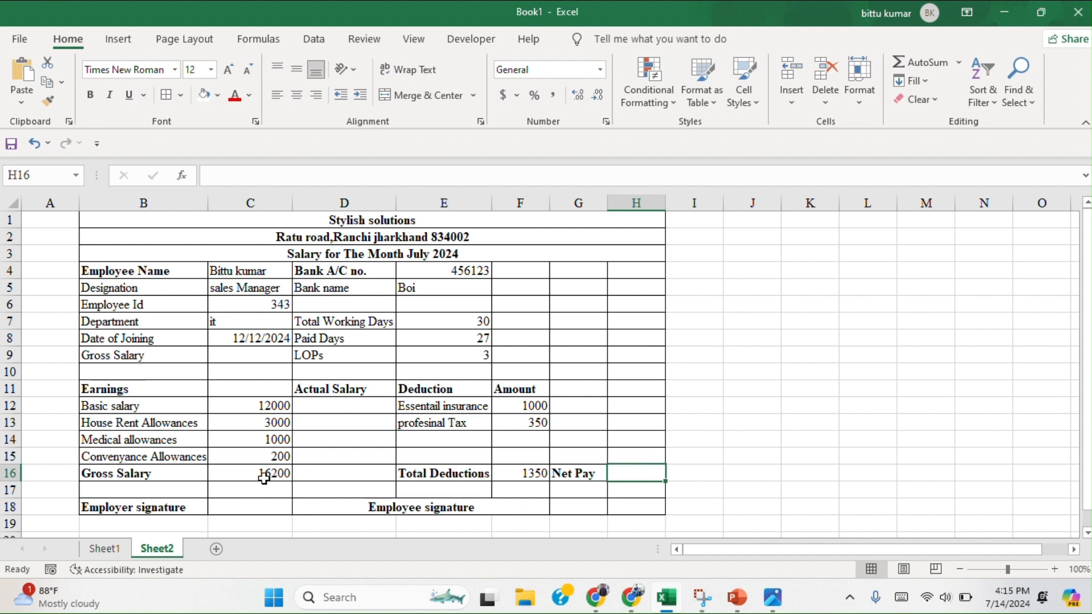
pyautogui.write('=')
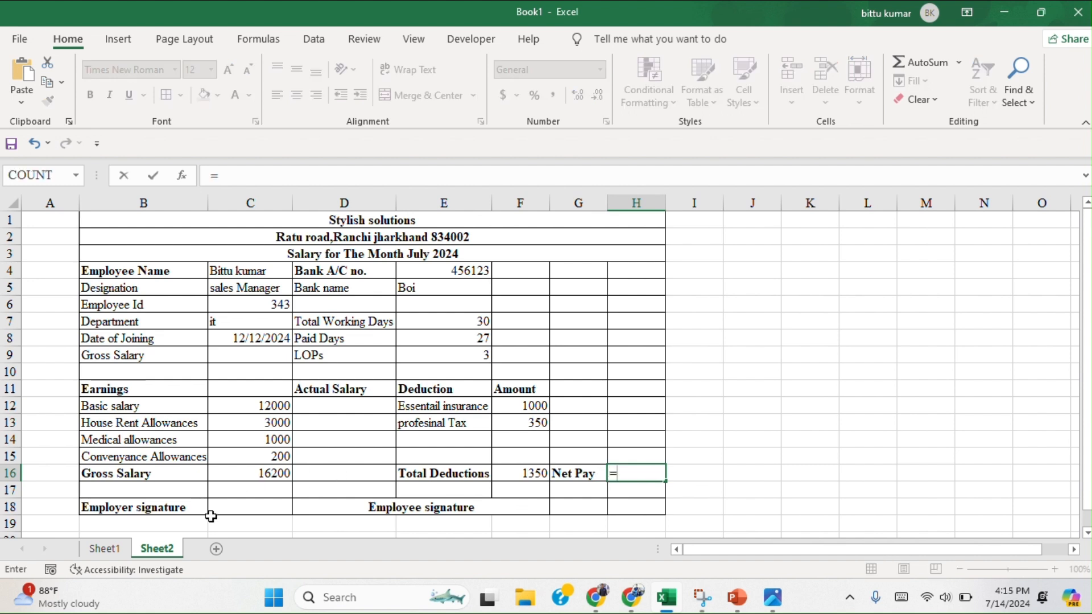
pyautogui.click(266, 474)
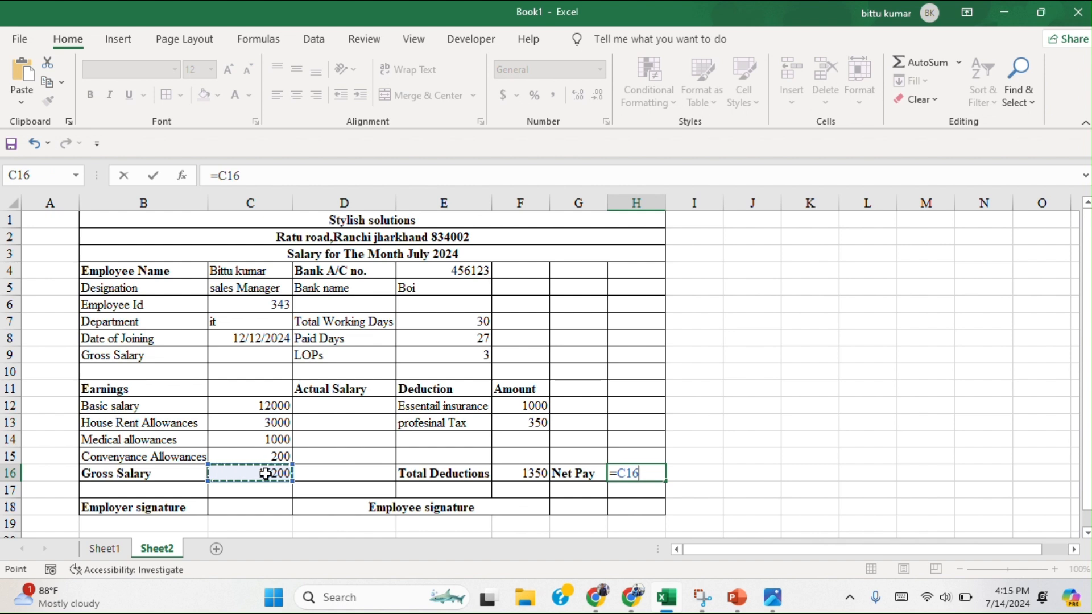
pyautogui.write('-')
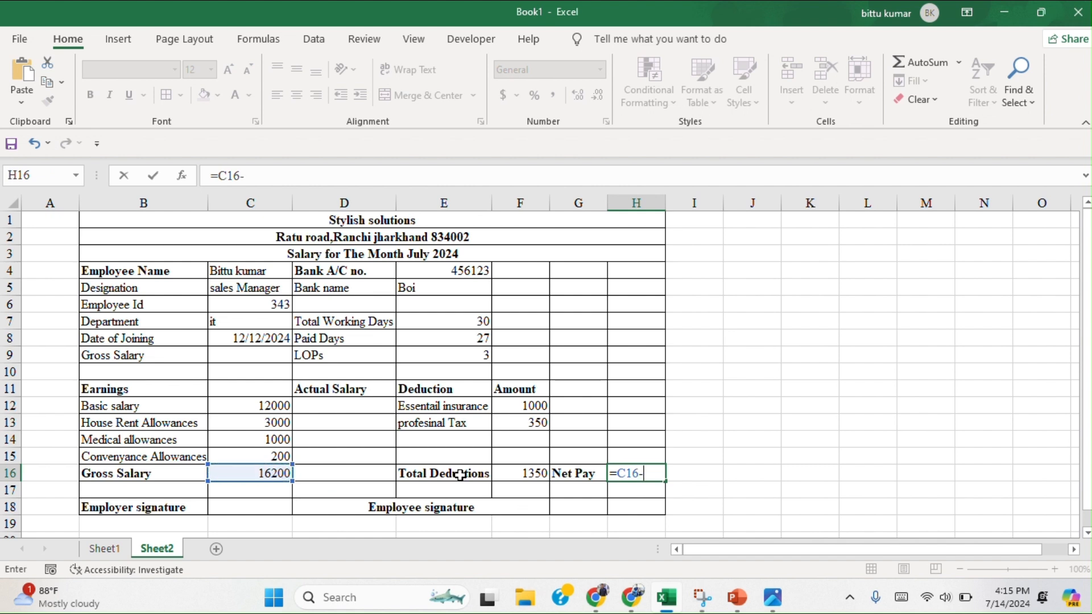
pyautogui.click(521, 475)
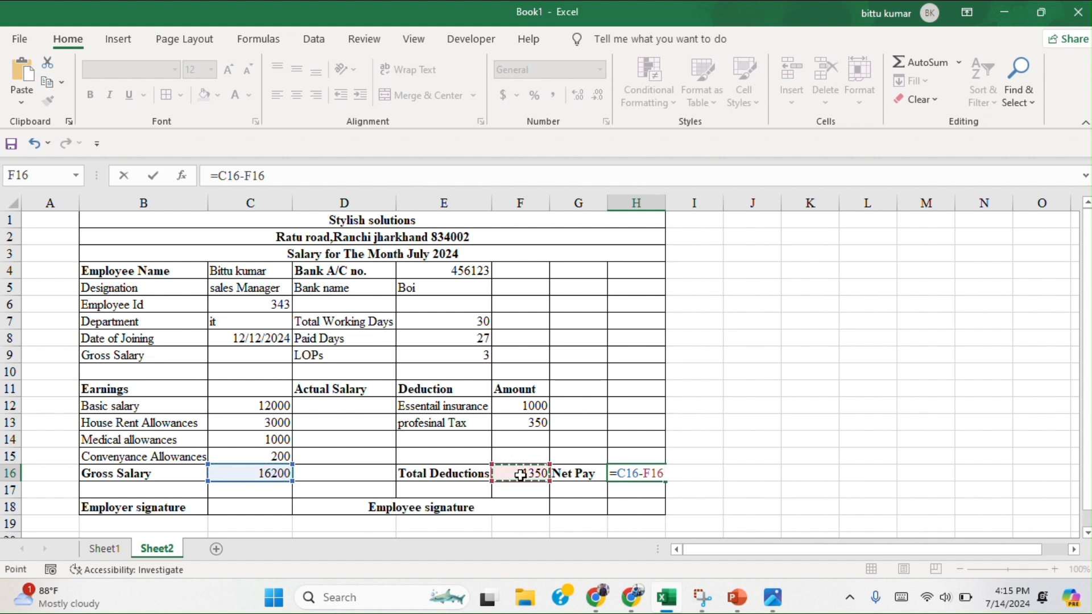
pyautogui.press('Return')
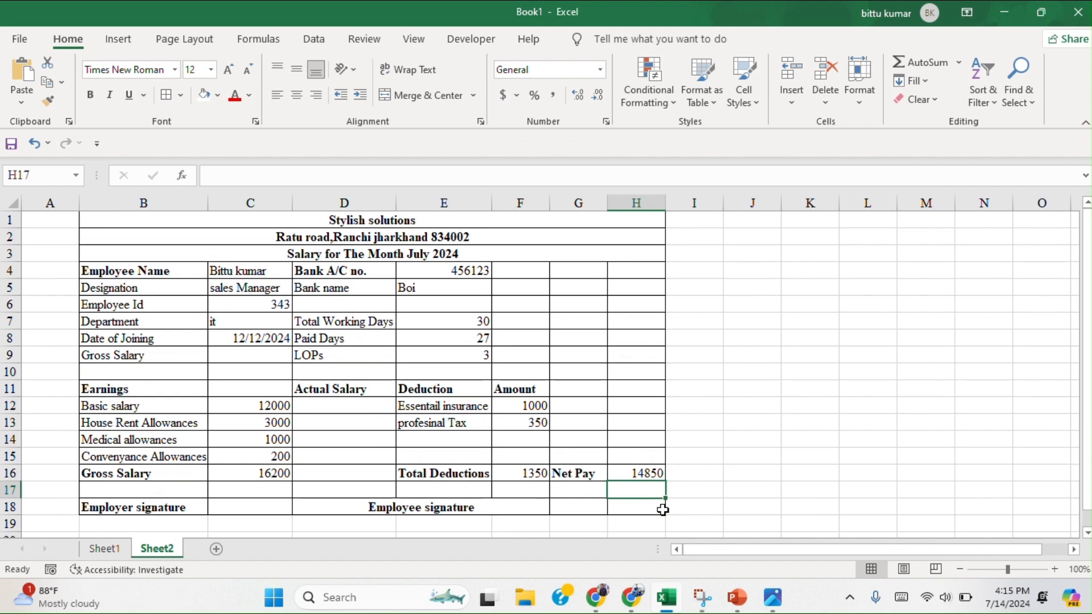
# Fill the merged "Stylish solutions" title row with the standard yellow color.
pyautogui.moveTo(145, 223); pyautogui.dragTo(355, 222)
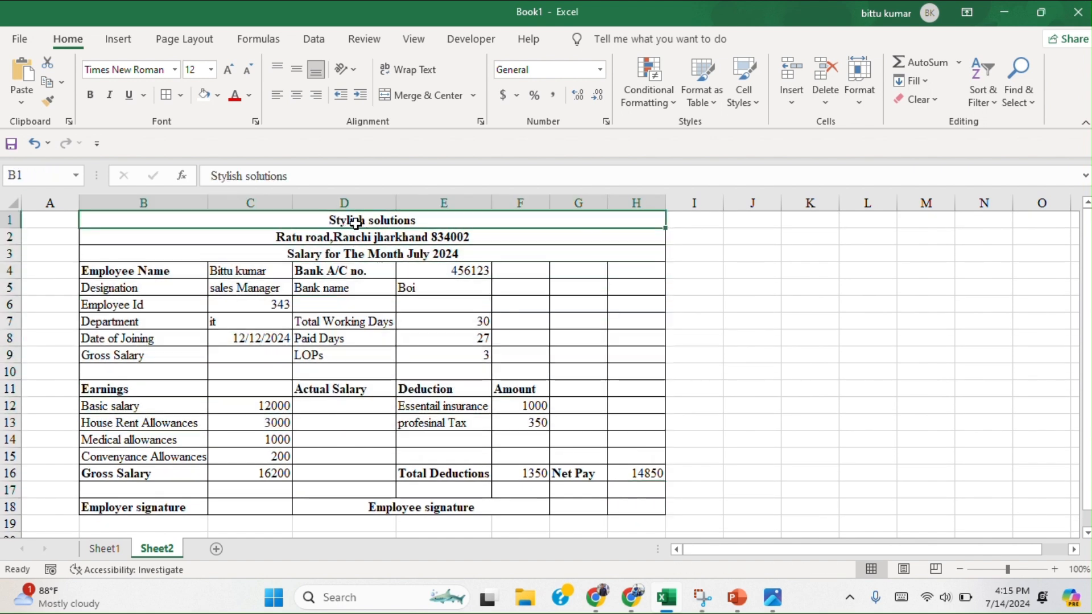
pyautogui.click(217, 96)
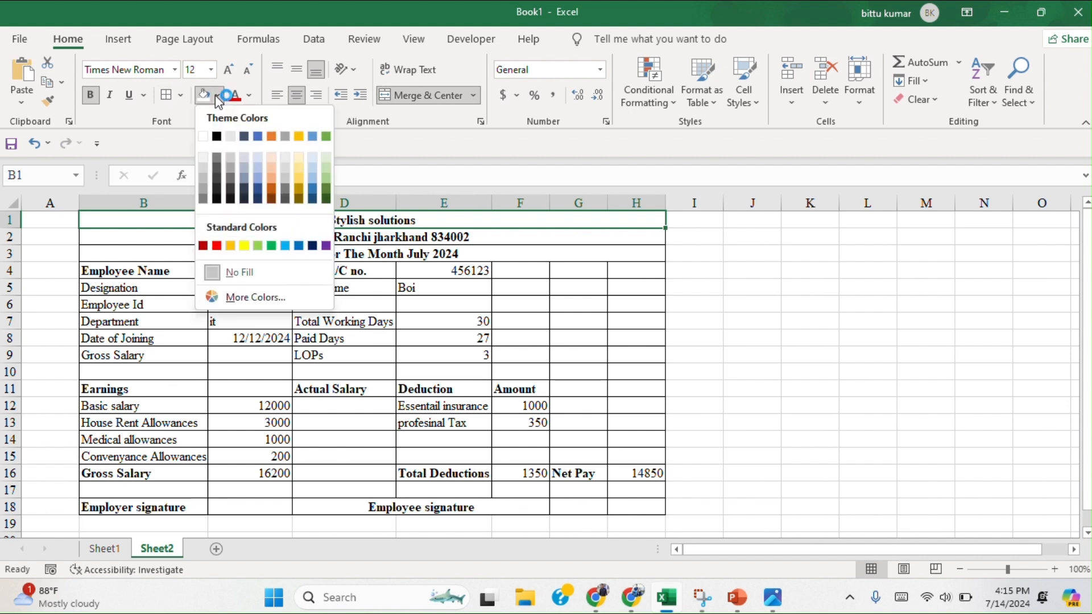
pyautogui.click(237, 248)
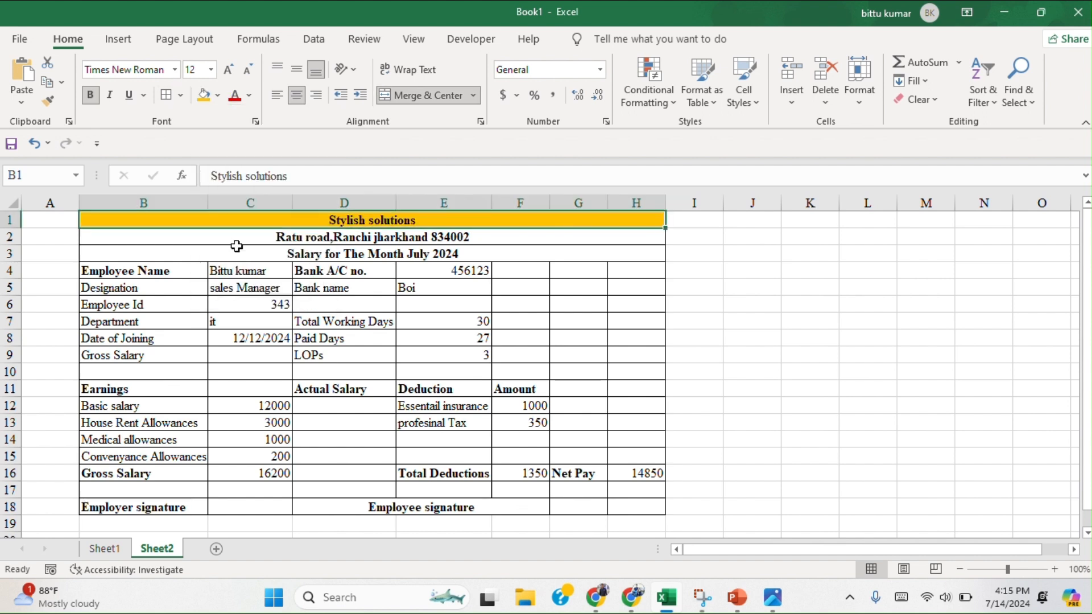
pyautogui.click(217, 95)
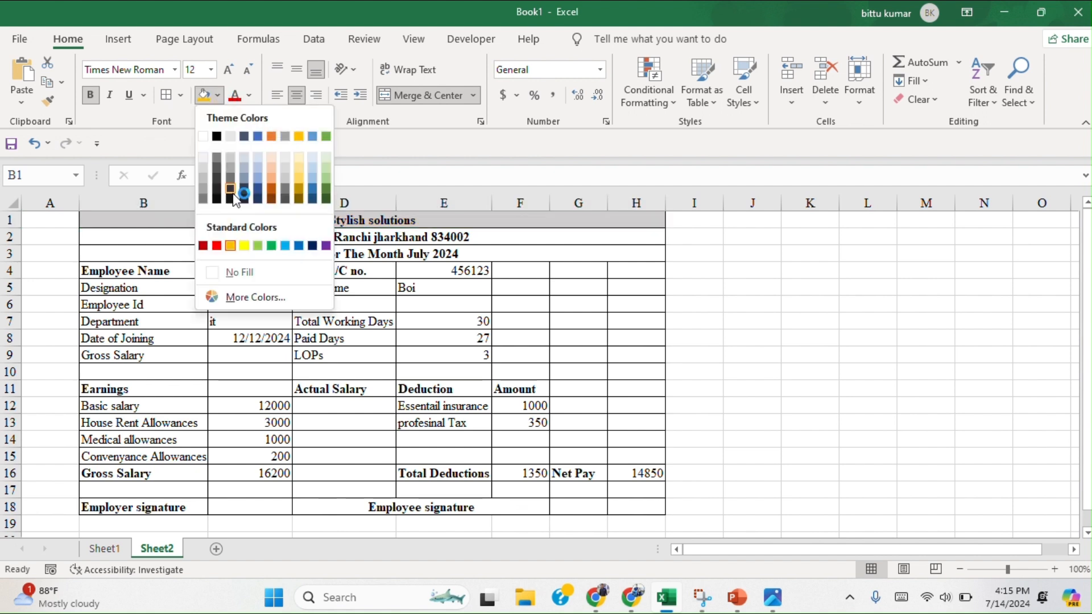
pyautogui.click(243, 247)
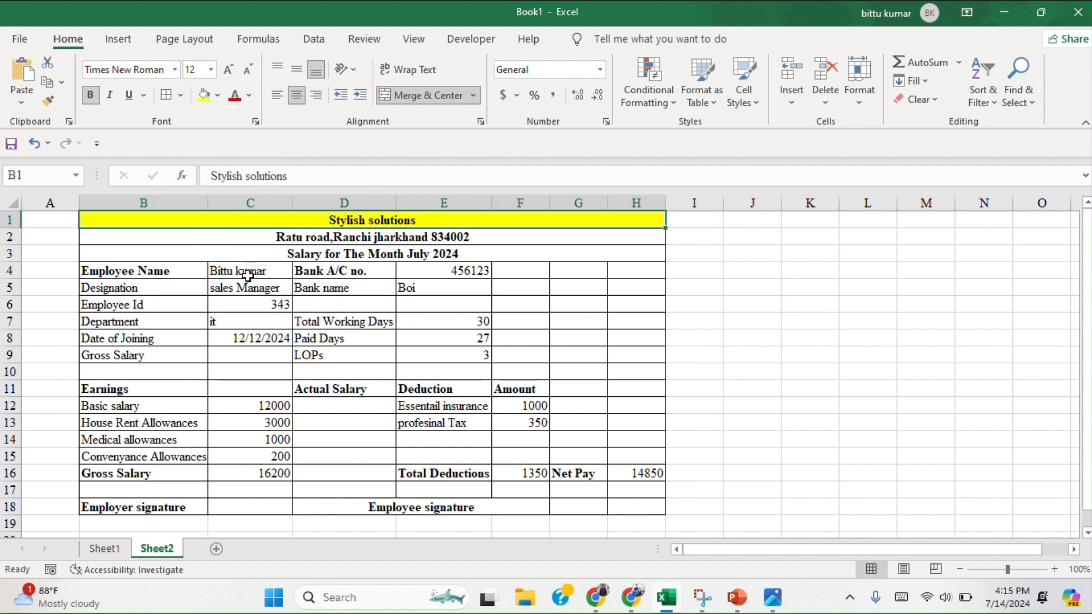
pyautogui.moveTo(144, 502); pyautogui.dragTo(336, 502)
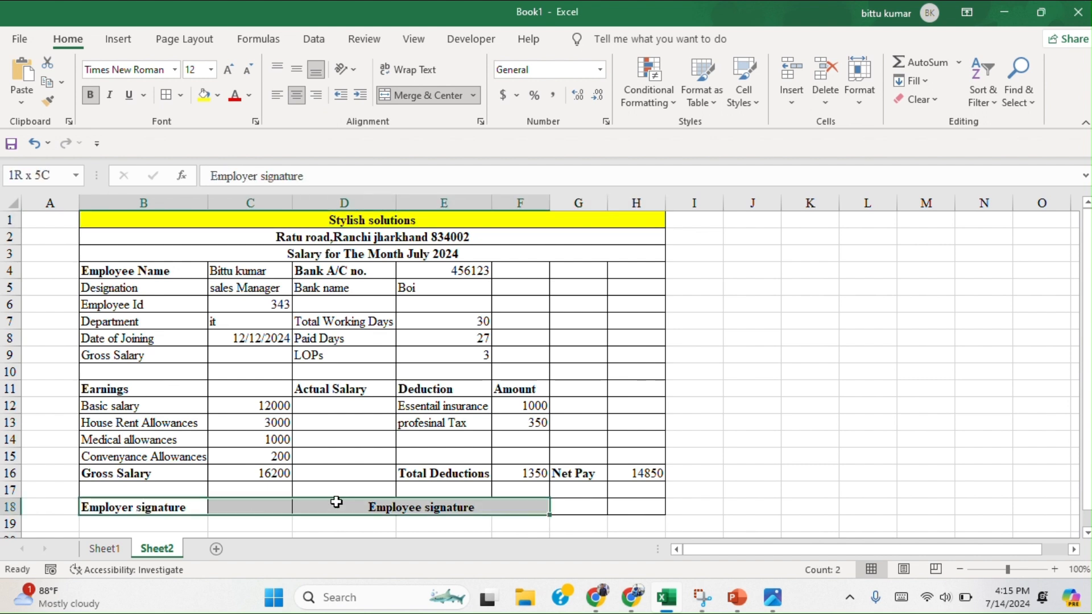
pyautogui.moveTo(144, 259); pyautogui.dragTo(395, 534)
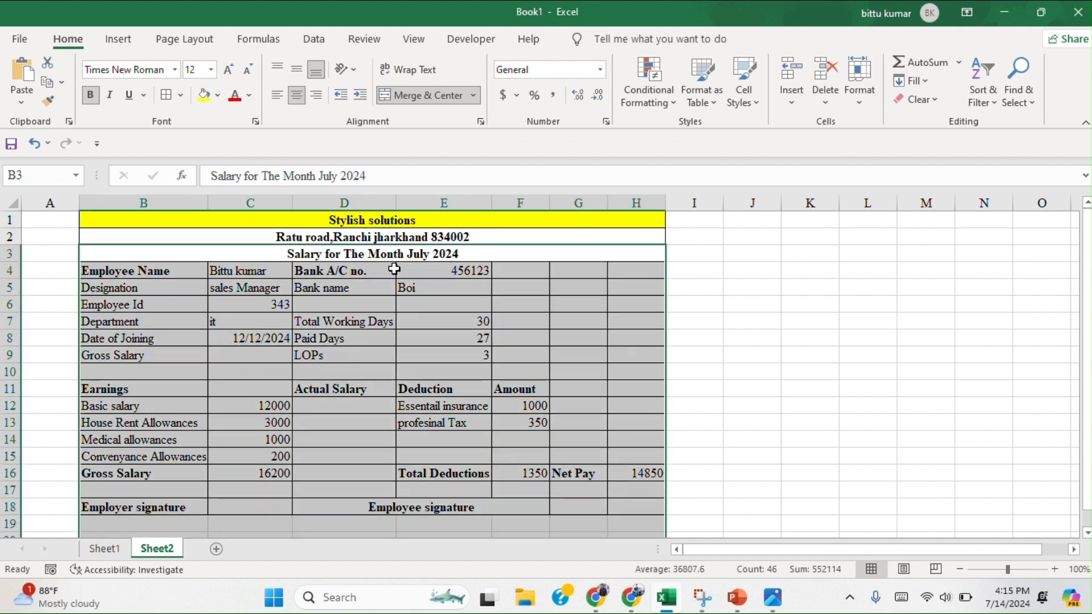
pyautogui.click(218, 96)
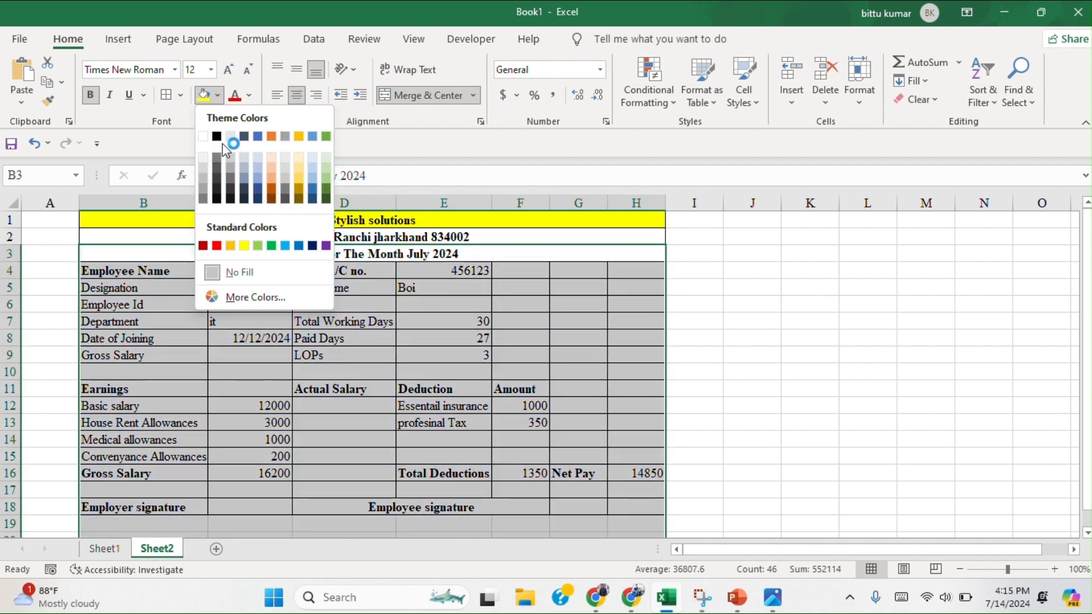
pyautogui.click(921, 357)
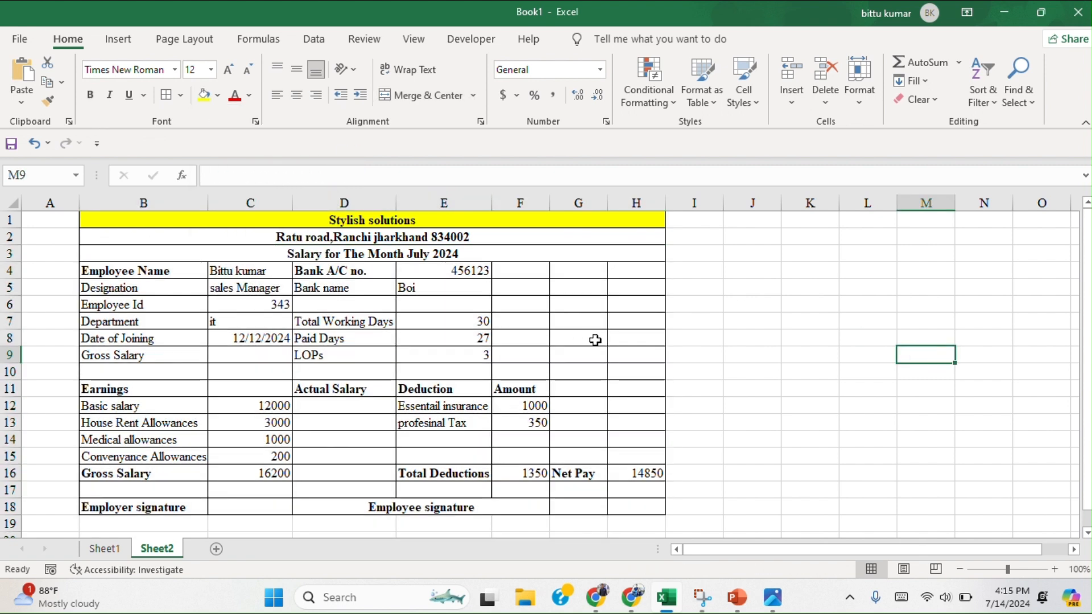
pyautogui.click(133, 270)
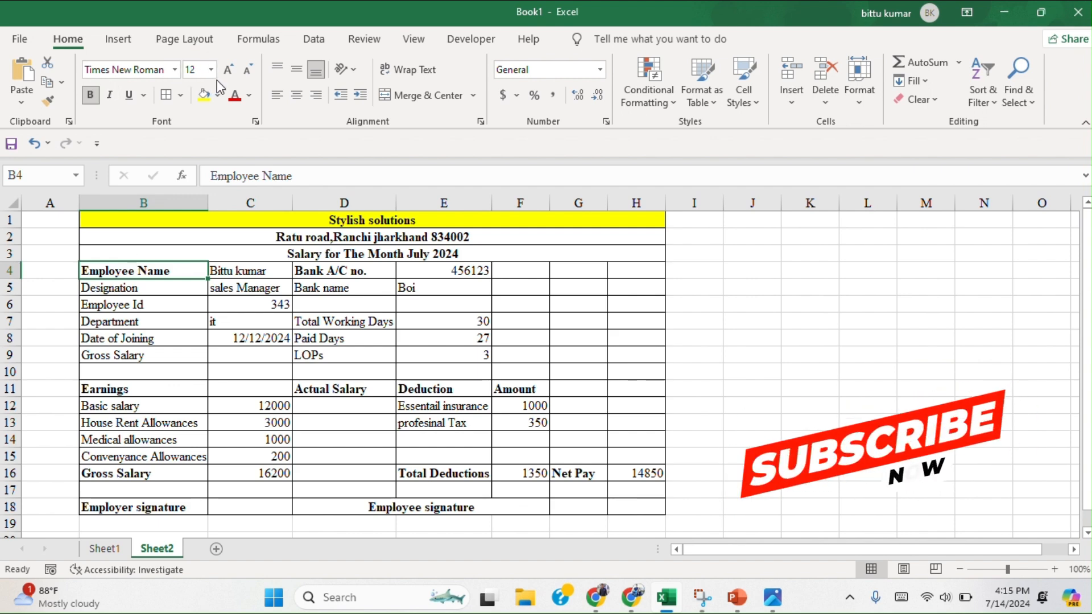
# Examine the file formats offered for saving the workbook to the Desktop folder, and leave the save dialog without saving.
pyautogui.click(22, 40)
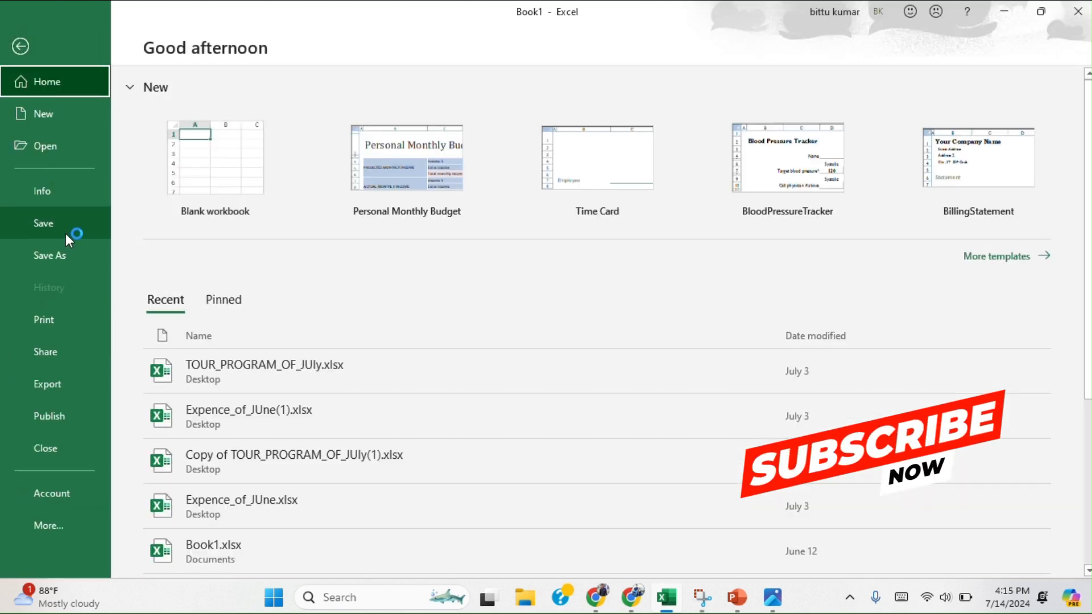
pyautogui.click(57, 225)
pyautogui.click(555, 179)
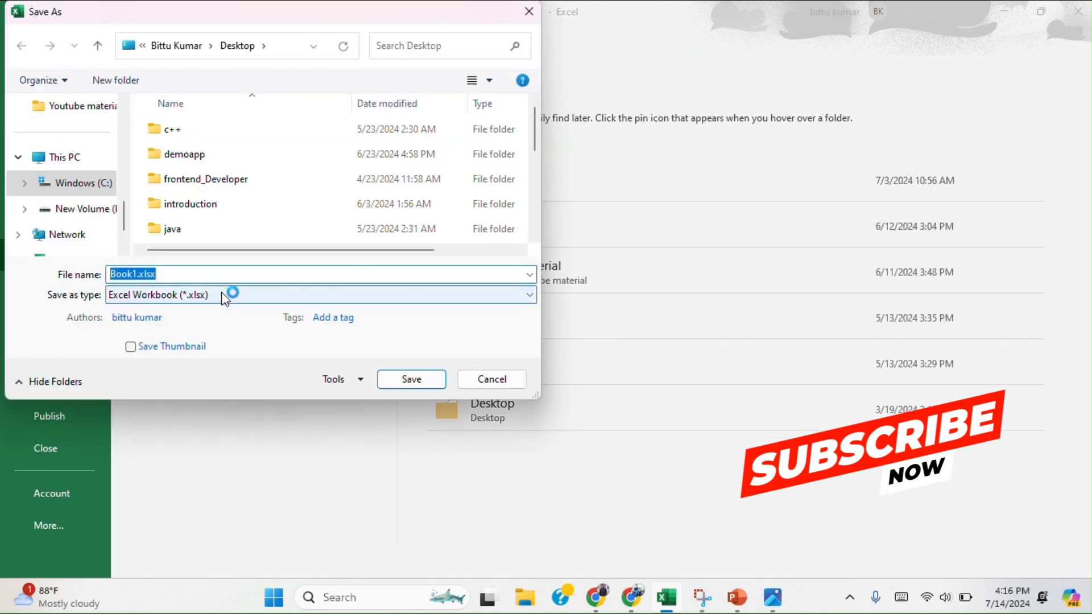
pyautogui.click(224, 294)
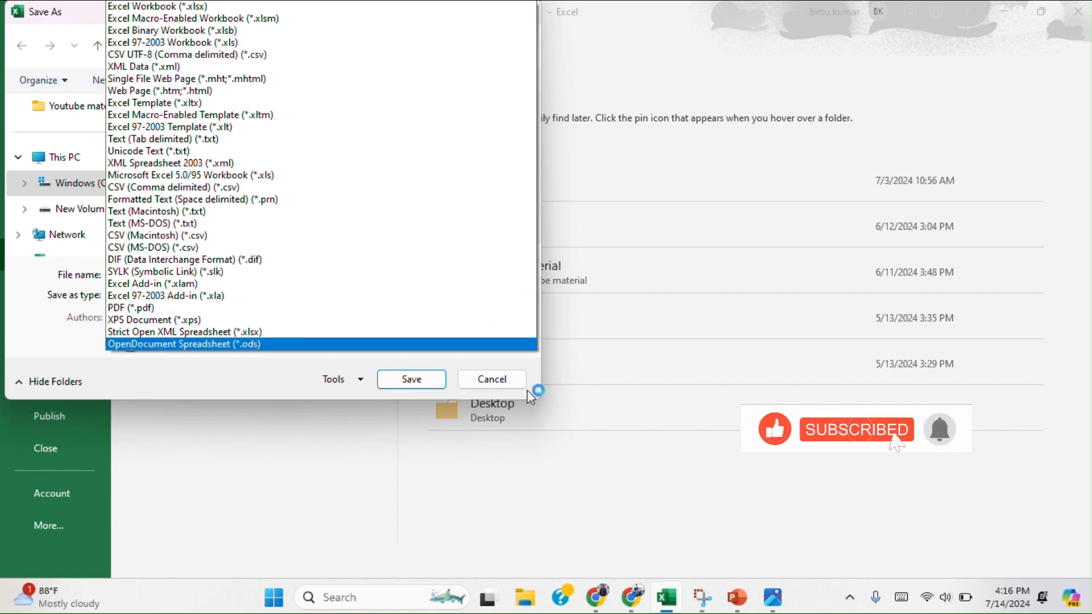
pyautogui.click(507, 381)
pyautogui.click(493, 381)
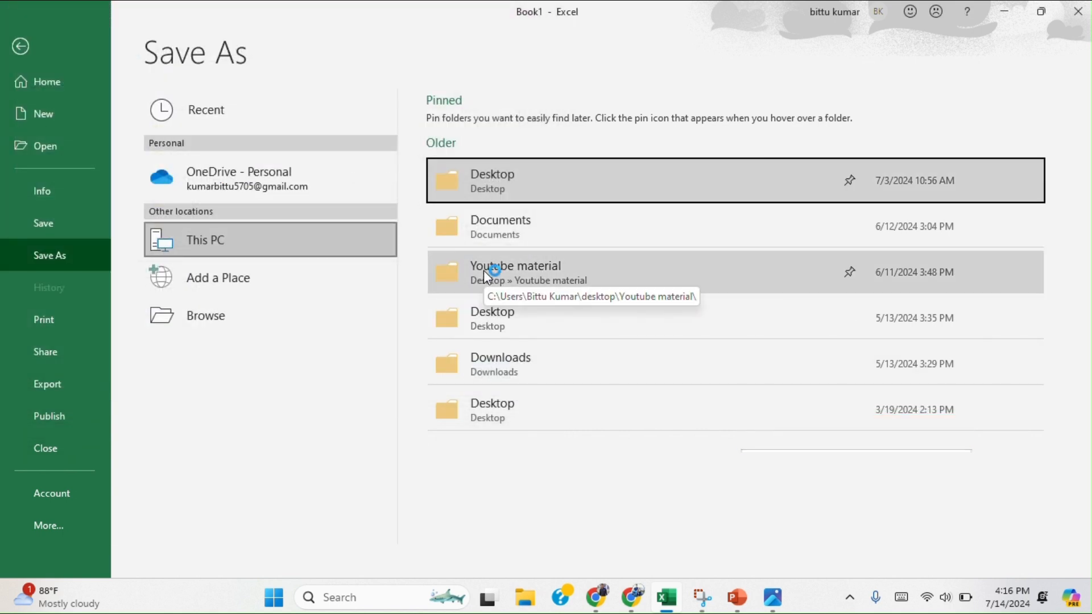